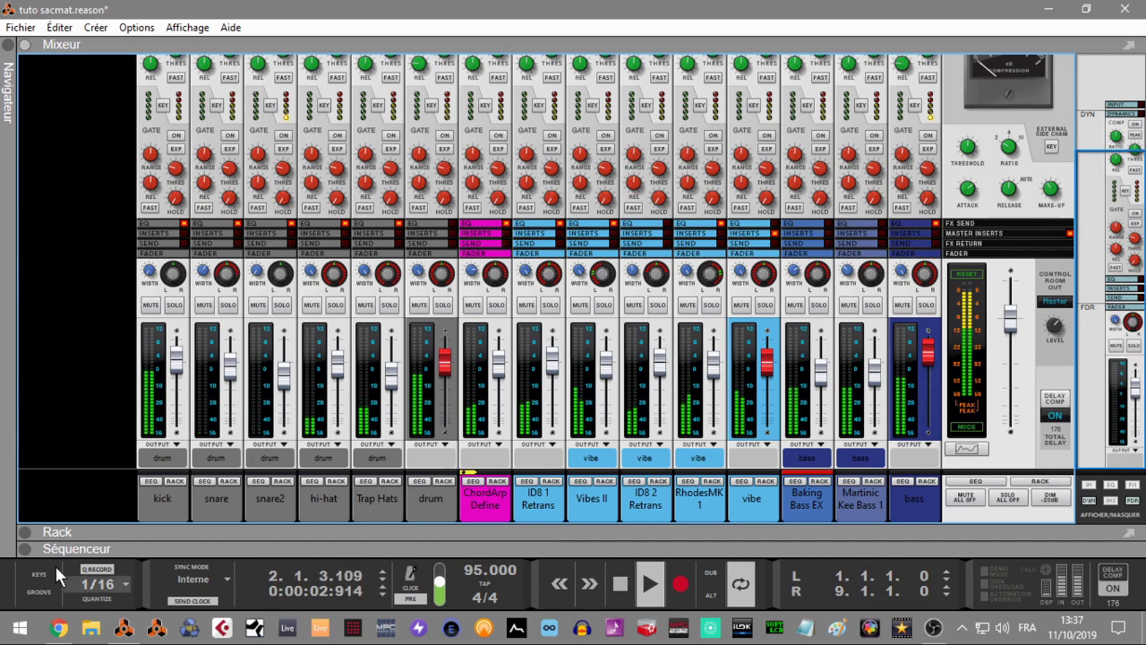
# Review the song's tracks in the sequencer during playback, return to the full mixer and stop playback.
pyautogui.click(26, 548)
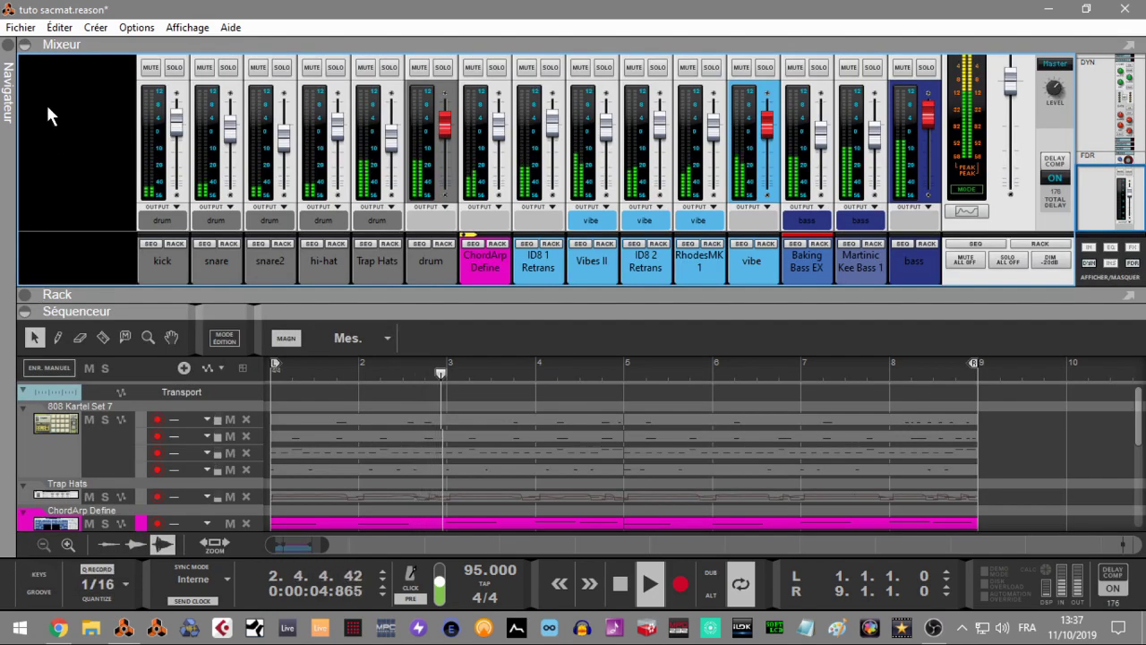
pyautogui.click(25, 44)
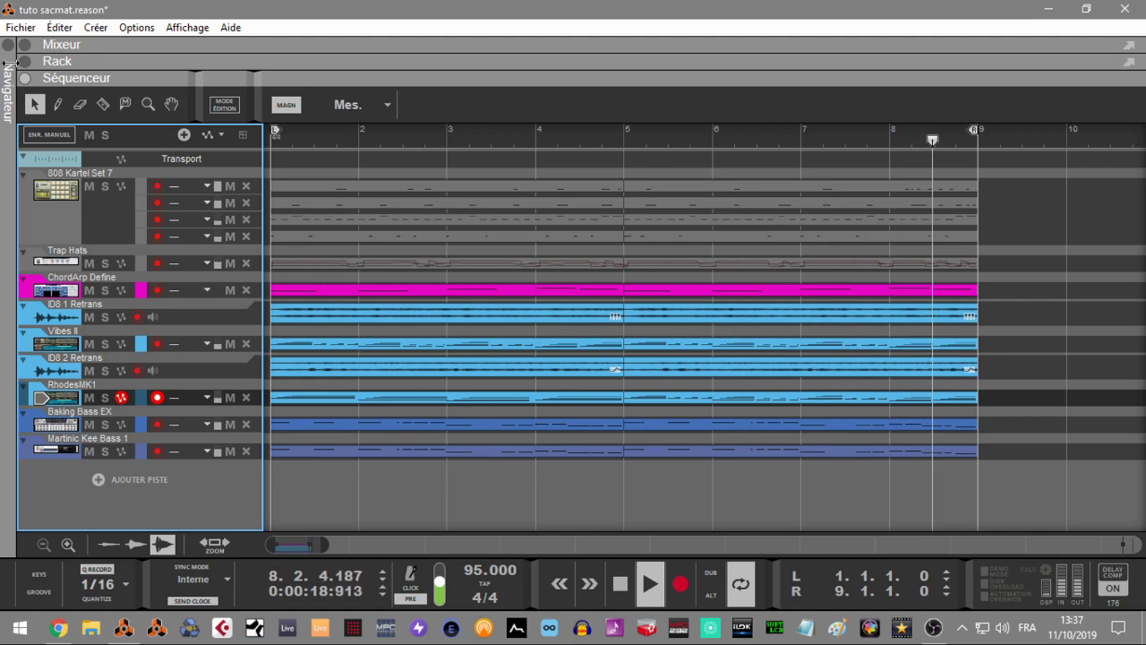
pyautogui.press('F5')
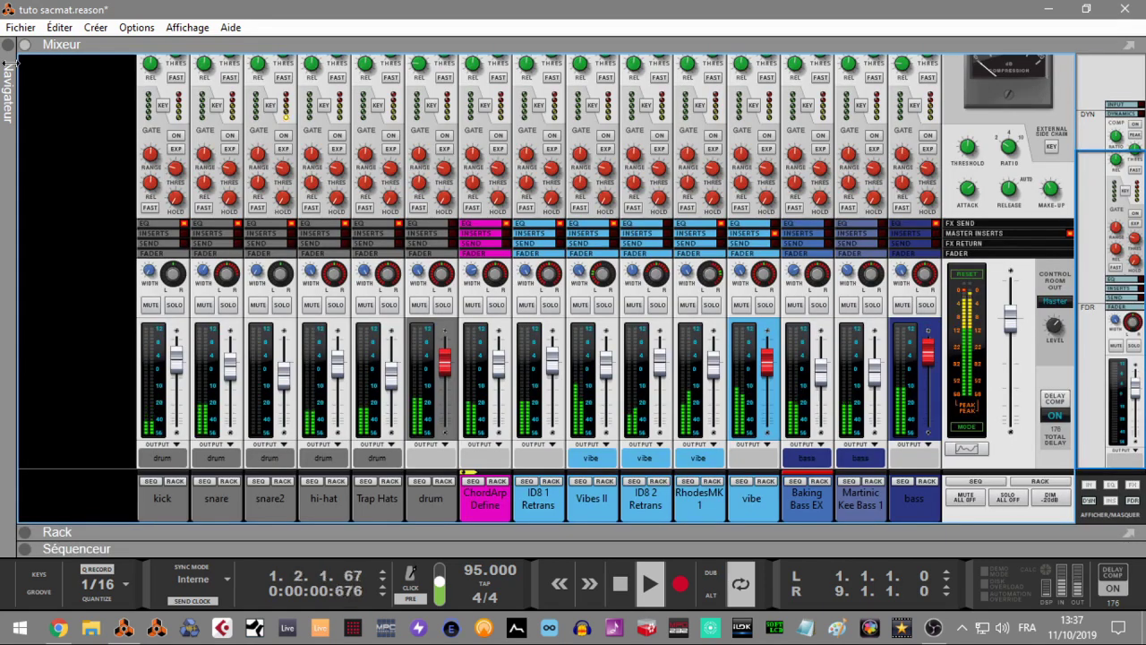
pyautogui.press('space')
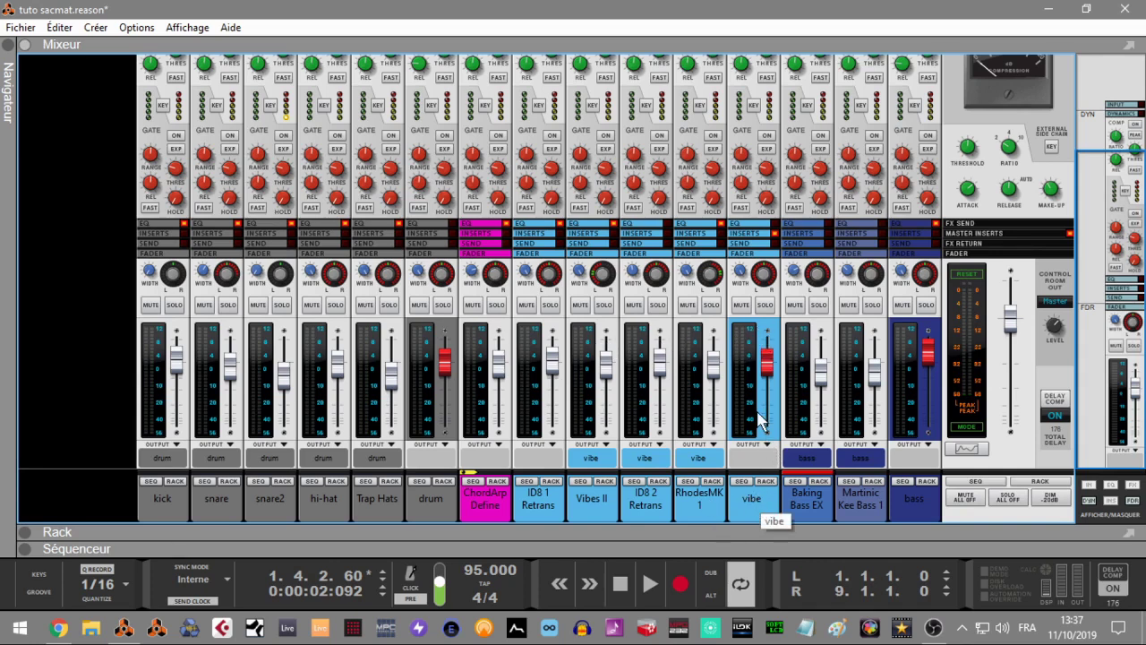
# Solo the drum bus and listen to it from the start of the song.
pyautogui.click(443, 305)
pyautogui.press('Home')
pyautogui.press('space')
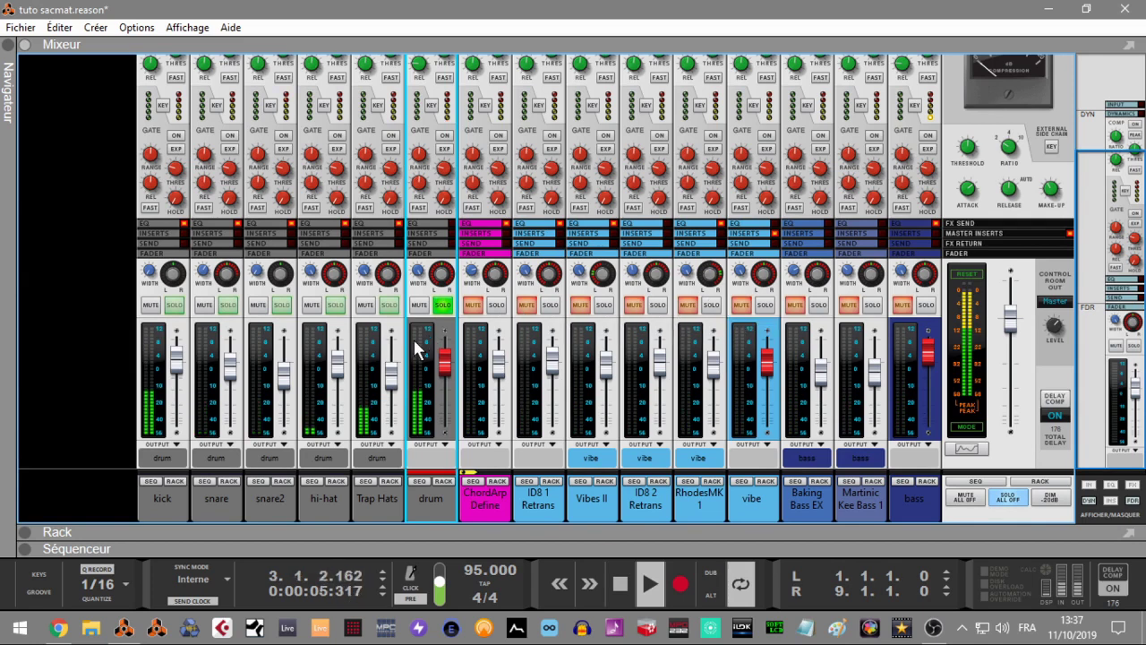
pyautogui.press('space')
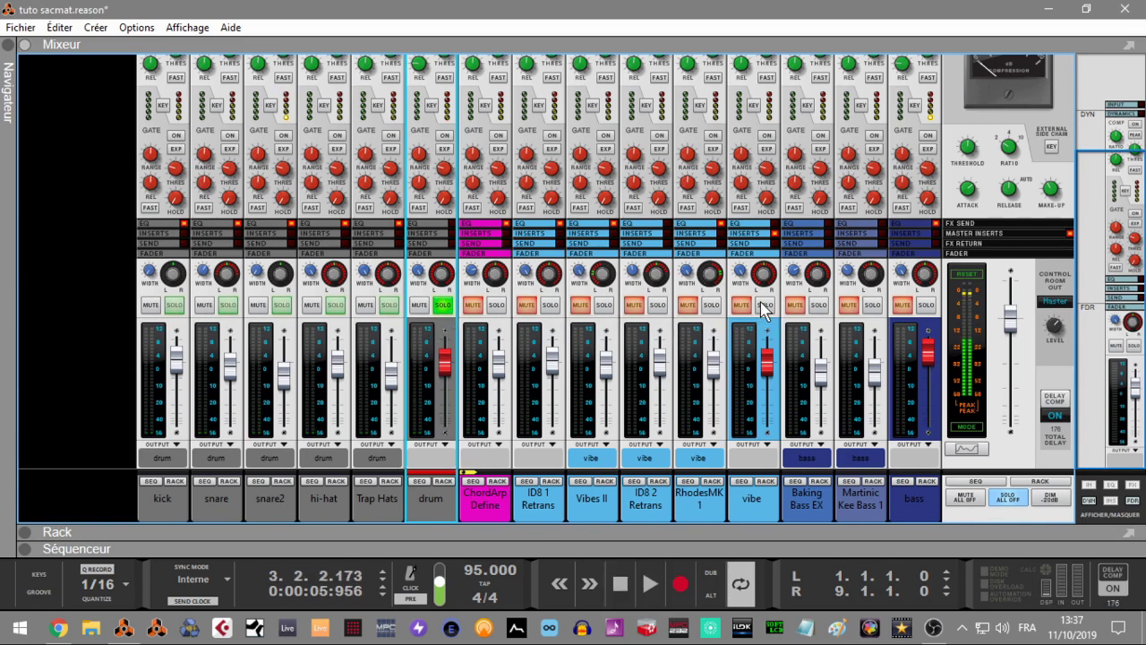
# Switch the solo from the drum bus to the vibe bus and listen to it from the start.
pyautogui.click(764, 306)
pyautogui.click(443, 305)
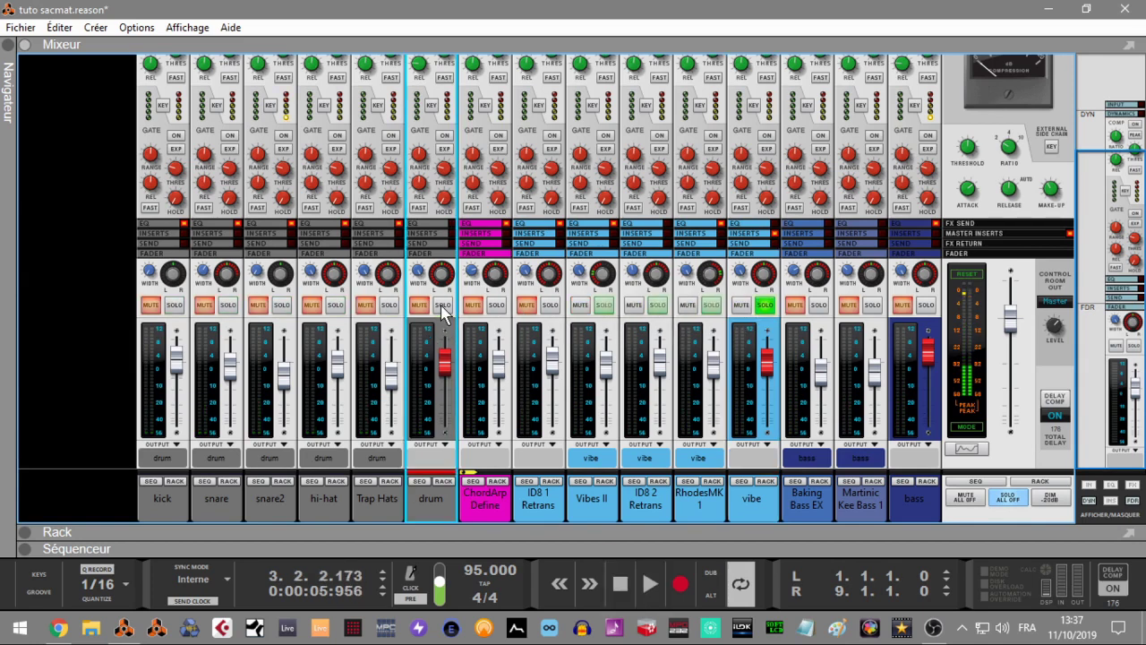
pyautogui.press('KP_0')
pyautogui.press('space')
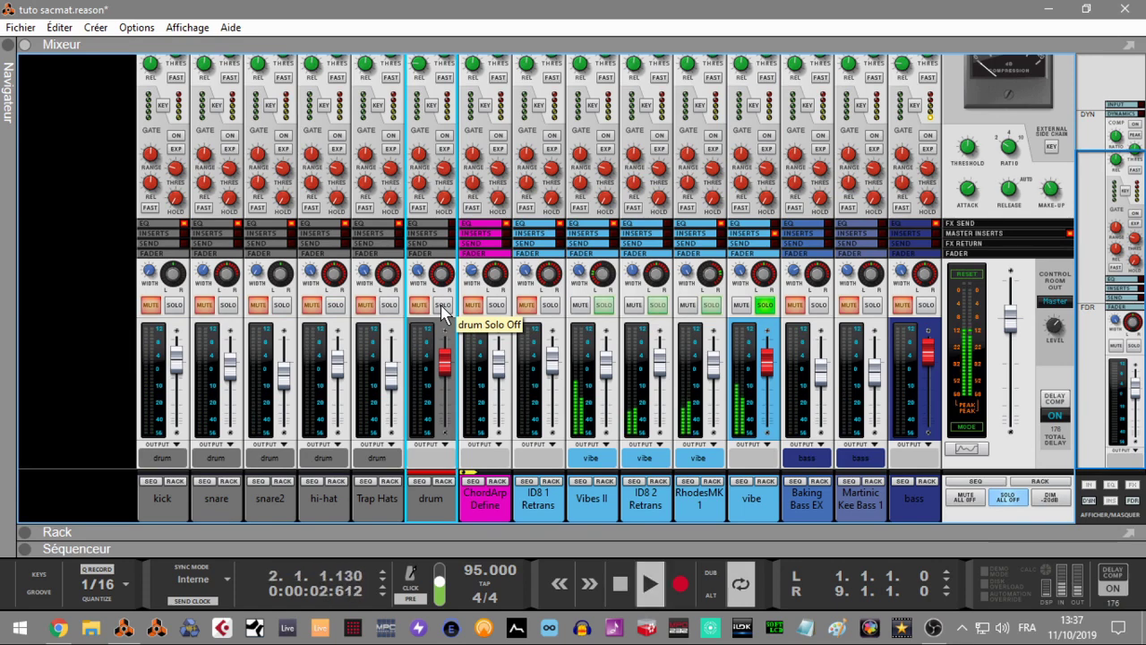
pyautogui.press('space')
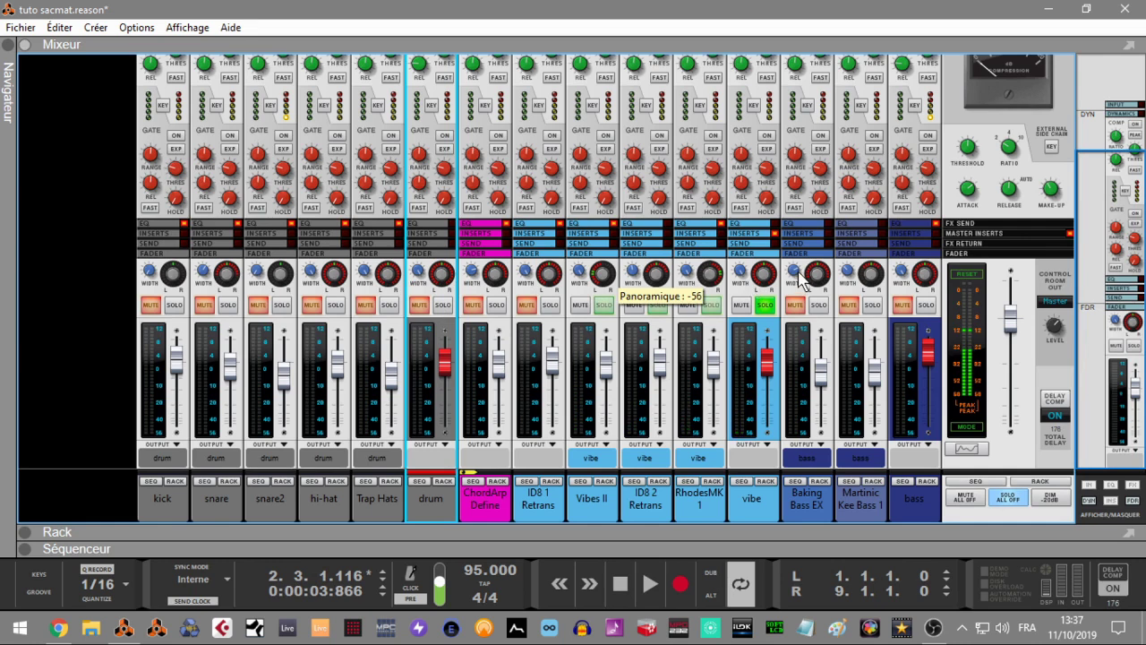
# Switch the solo from the vibe bus to the bass bus and resume playback.
pyautogui.click(763, 305)
pyautogui.click(925, 305)
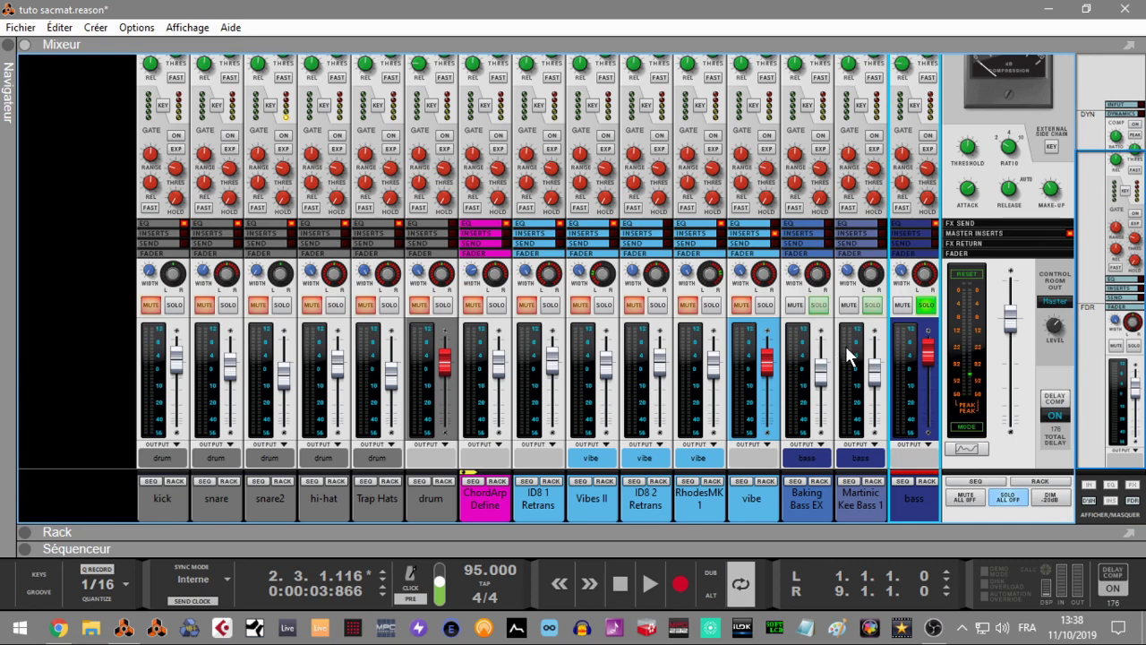
pyautogui.press('space')
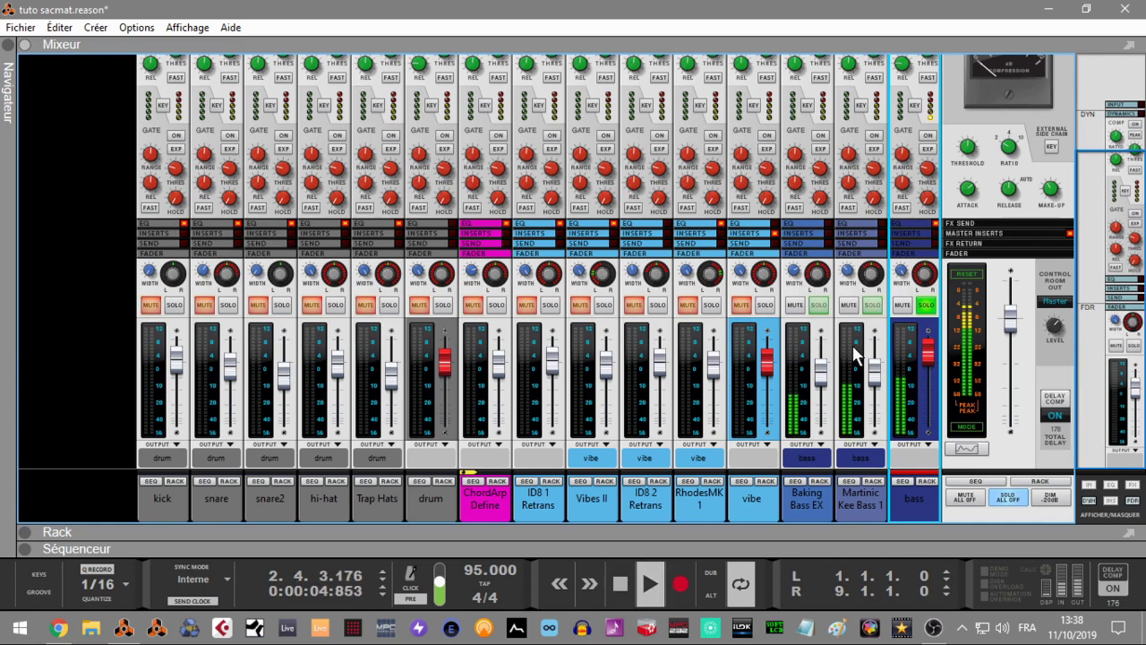
# Audition Baking Bass EX and Martinic Kee Bass 1 separately, restore both under the bass bus solo and stop playback.
pyautogui.click(819, 306)
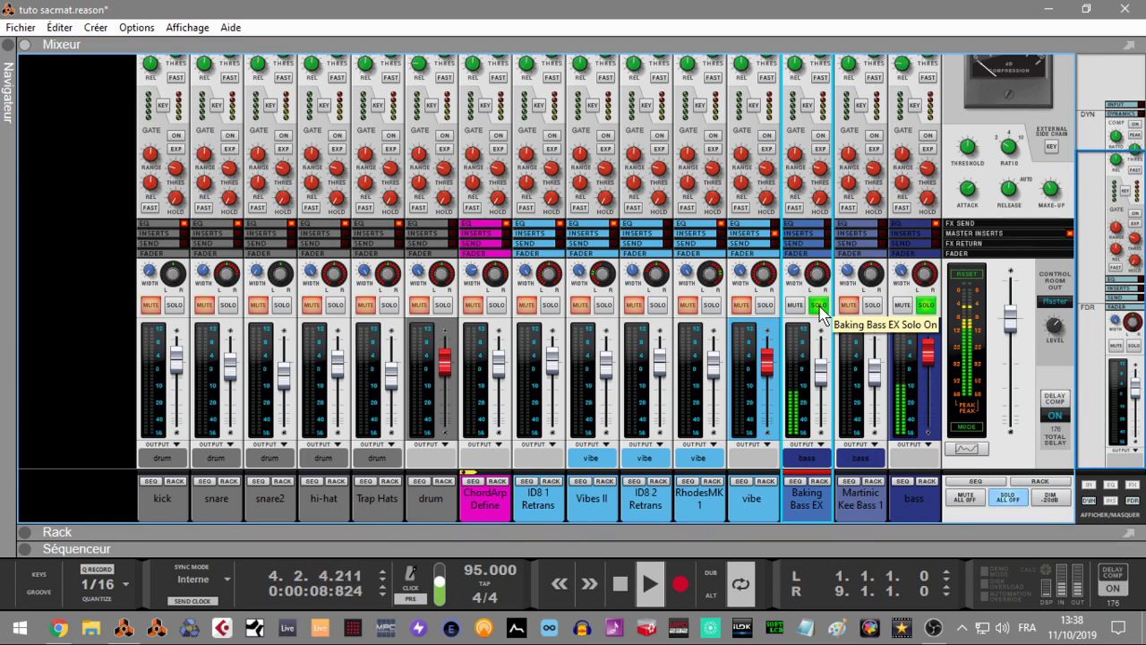
pyautogui.click(872, 306)
pyautogui.click(872, 305)
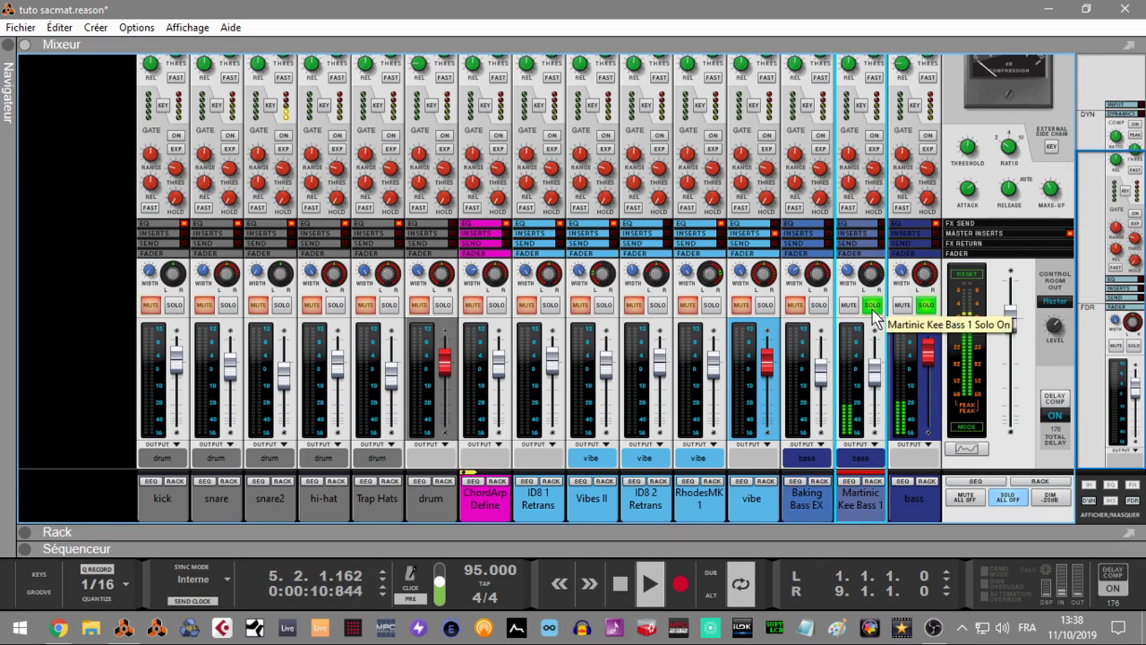
pyautogui.click(873, 311)
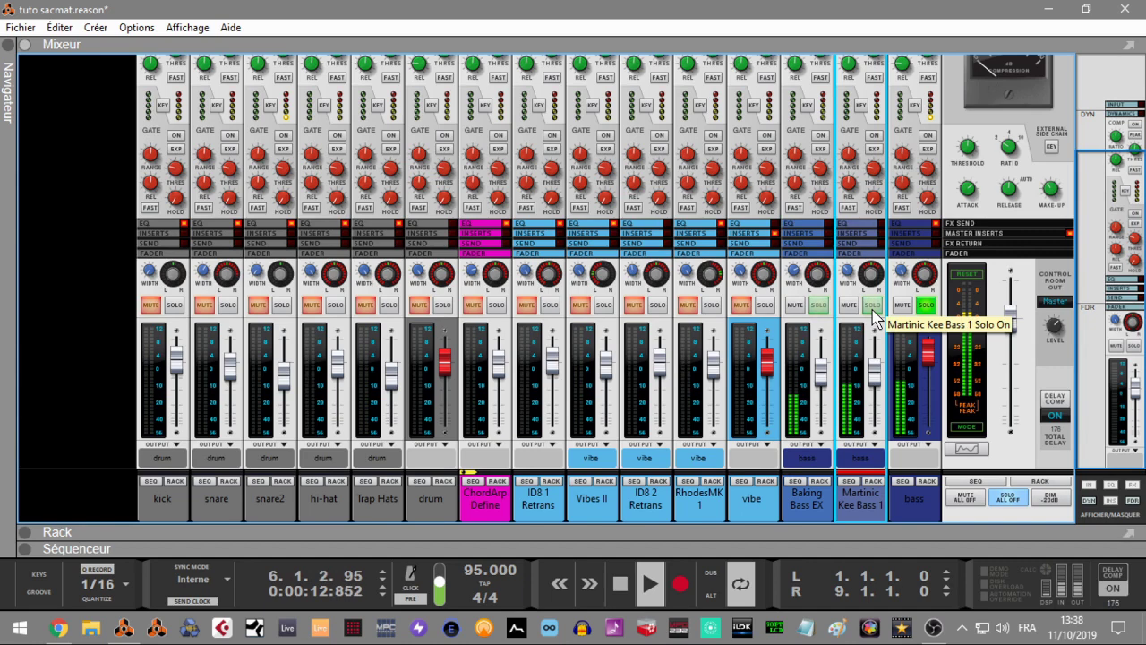
pyautogui.press('space')
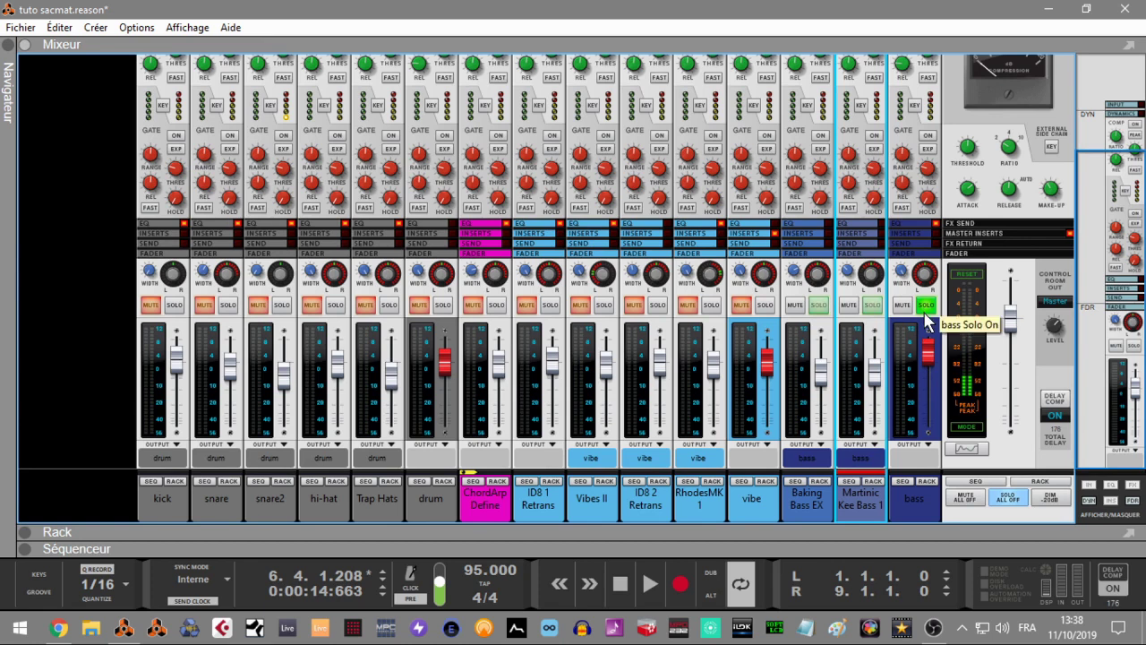
pyautogui.click(910, 501)
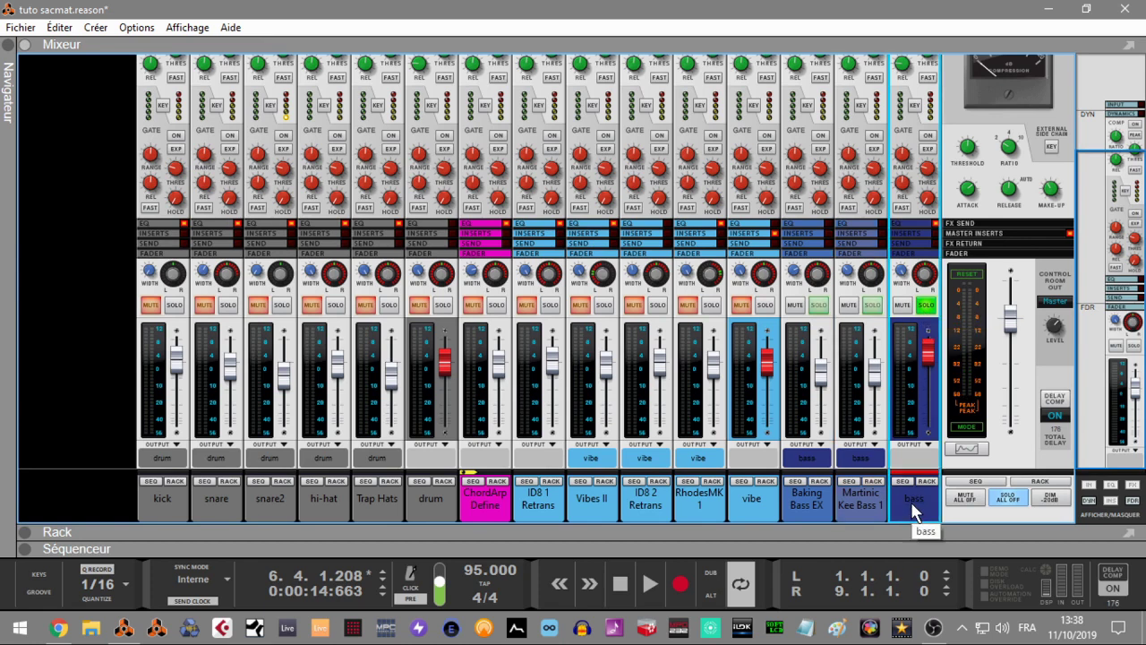
pyautogui.rightClick(921, 501)
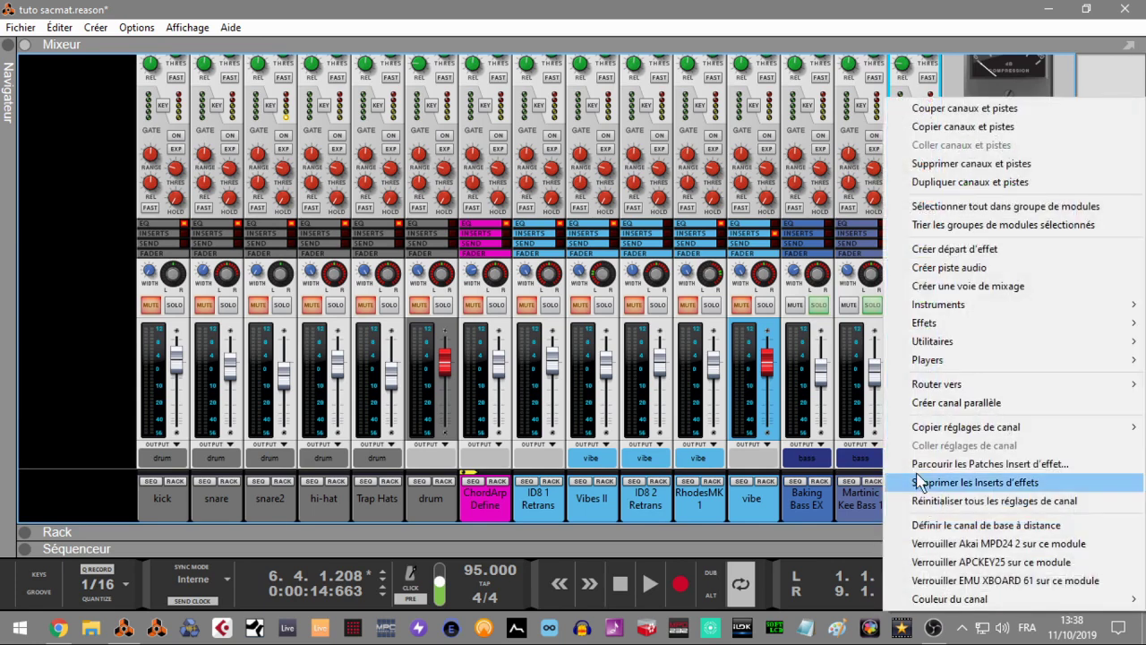
pyautogui.click(801, 505)
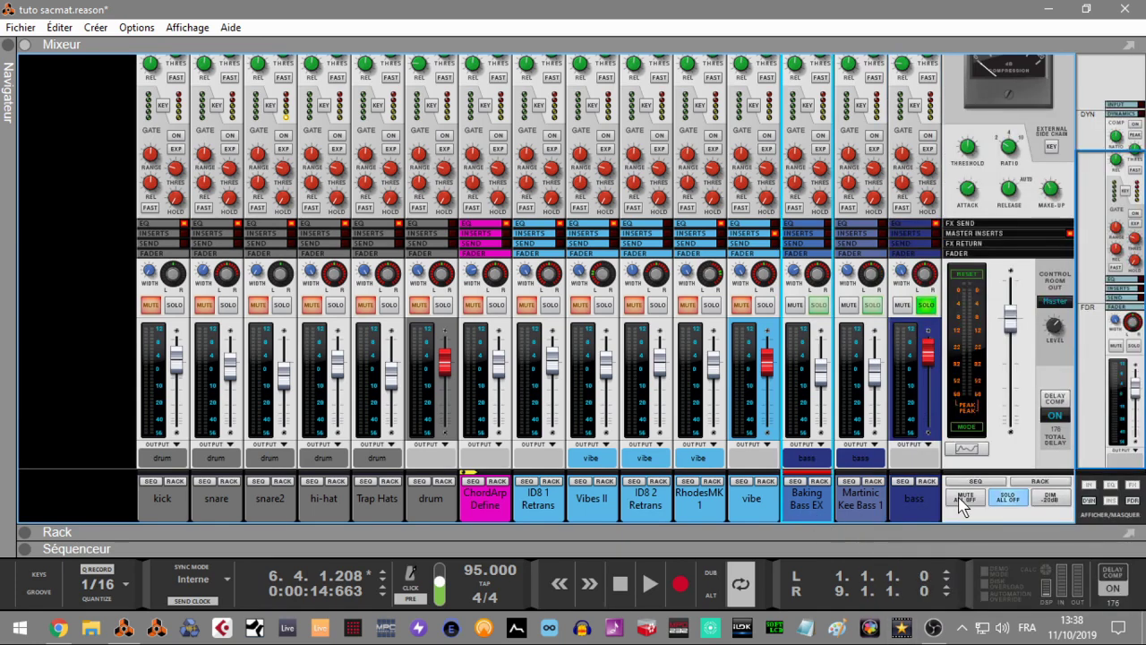
# Route the bass channel to a new output bus and rename that bus as "side chain".
pyautogui.click(929, 445)
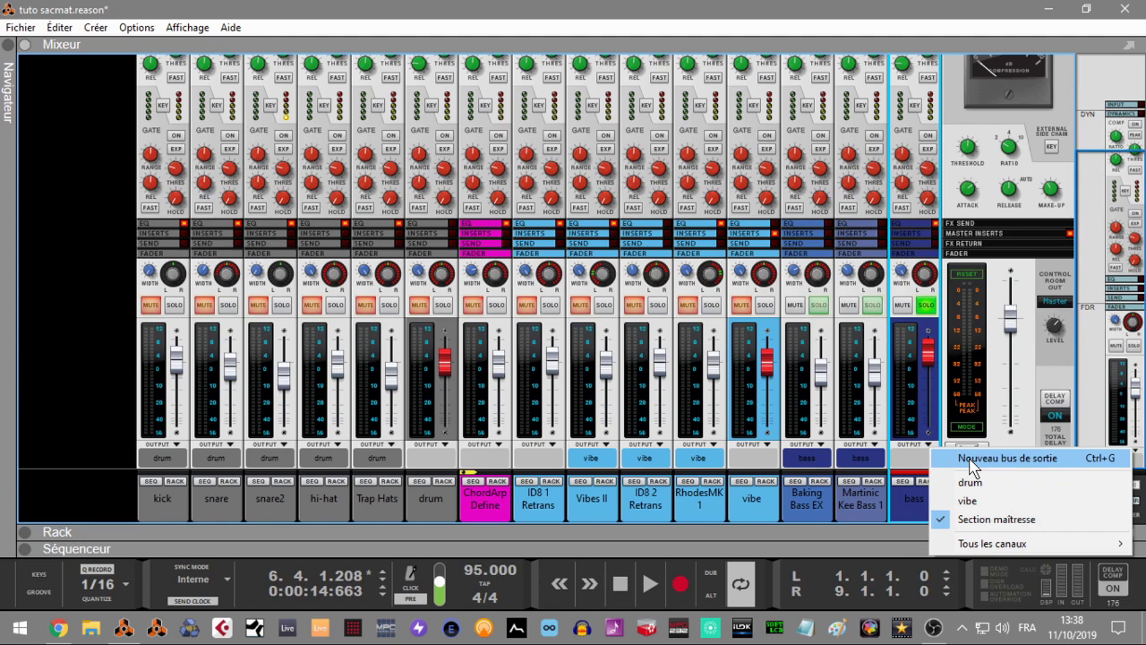
pyautogui.click(973, 459)
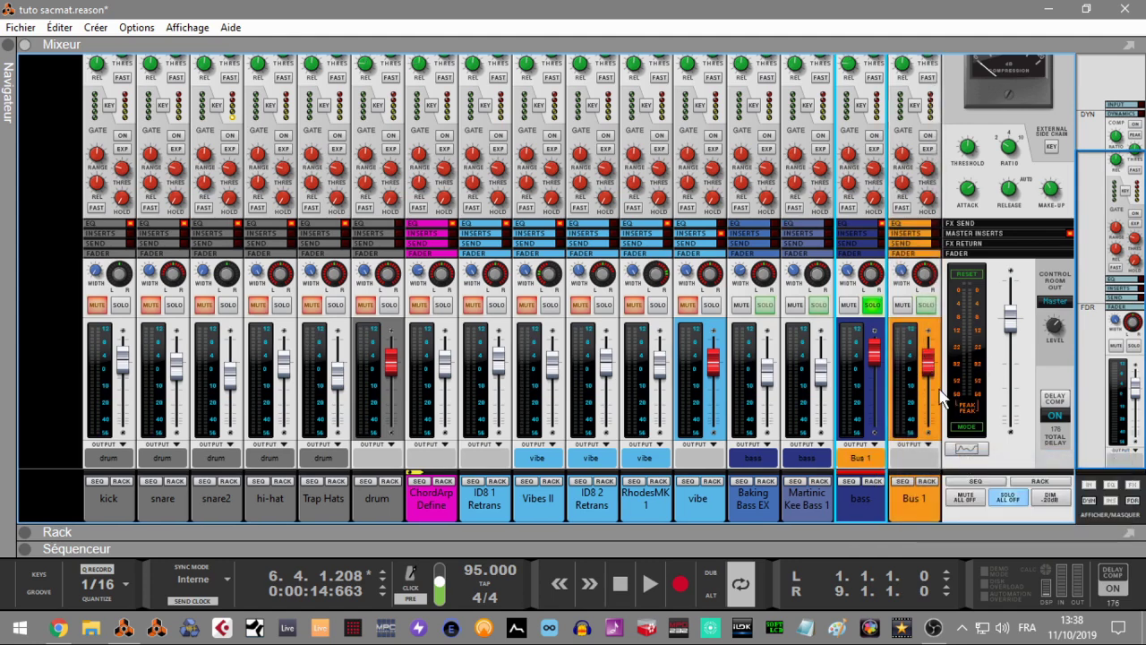
pyautogui.click(915, 509)
pyautogui.doubleClick(913, 505)
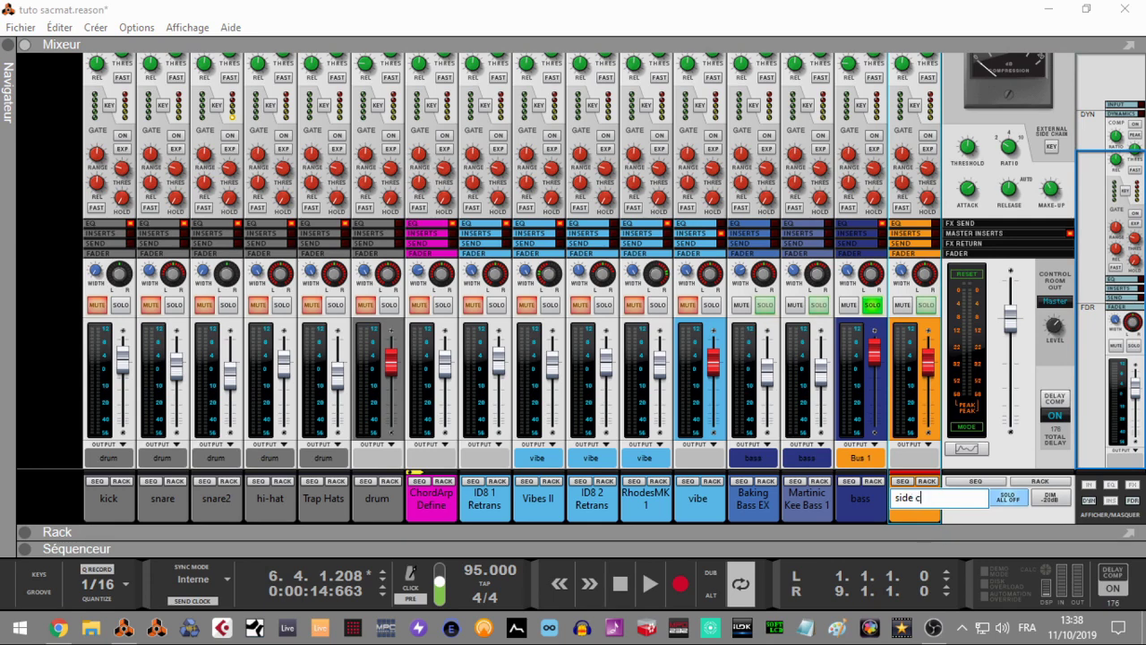
pyautogui.press('Return')
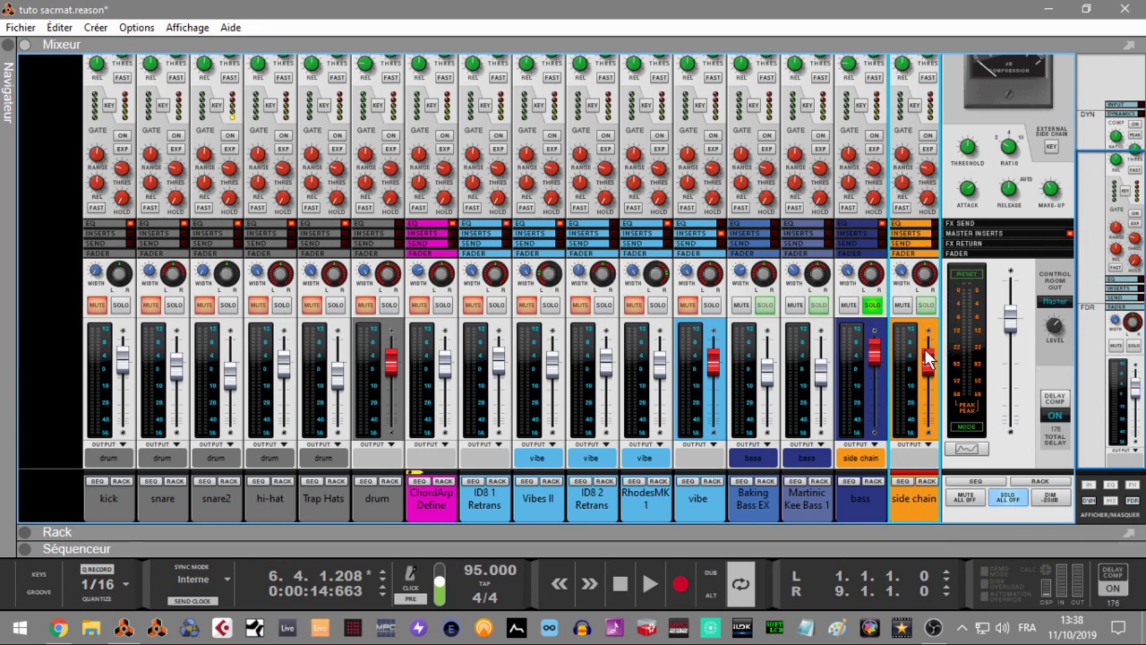
pyautogui.moveTo(926, 355)
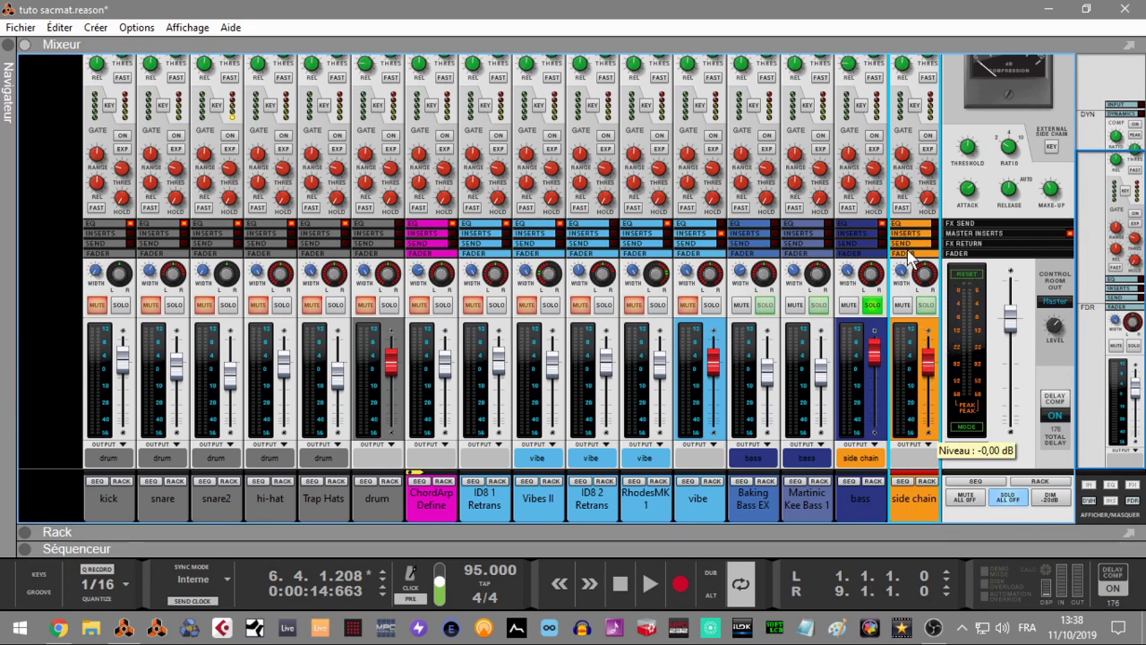
# Show the rack in place of the mixer and move the side chain mix channel directly above the kick channel.
pyautogui.moveTo(1110, 205); pyautogui.dragTo(1099, 146)
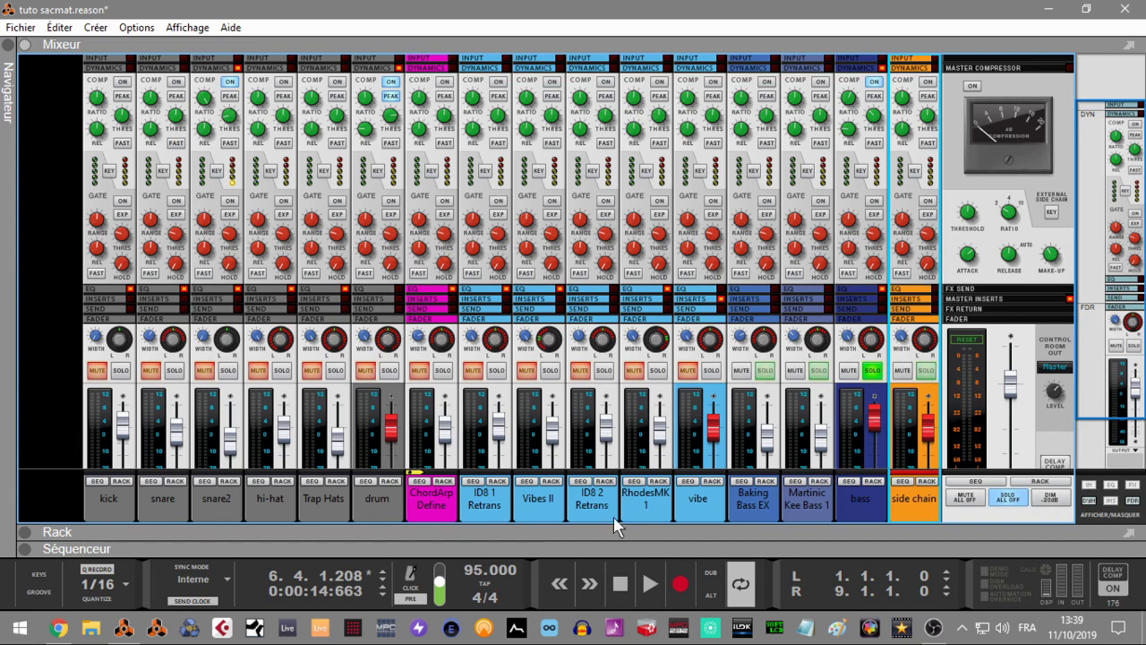
pyautogui.click(26, 530)
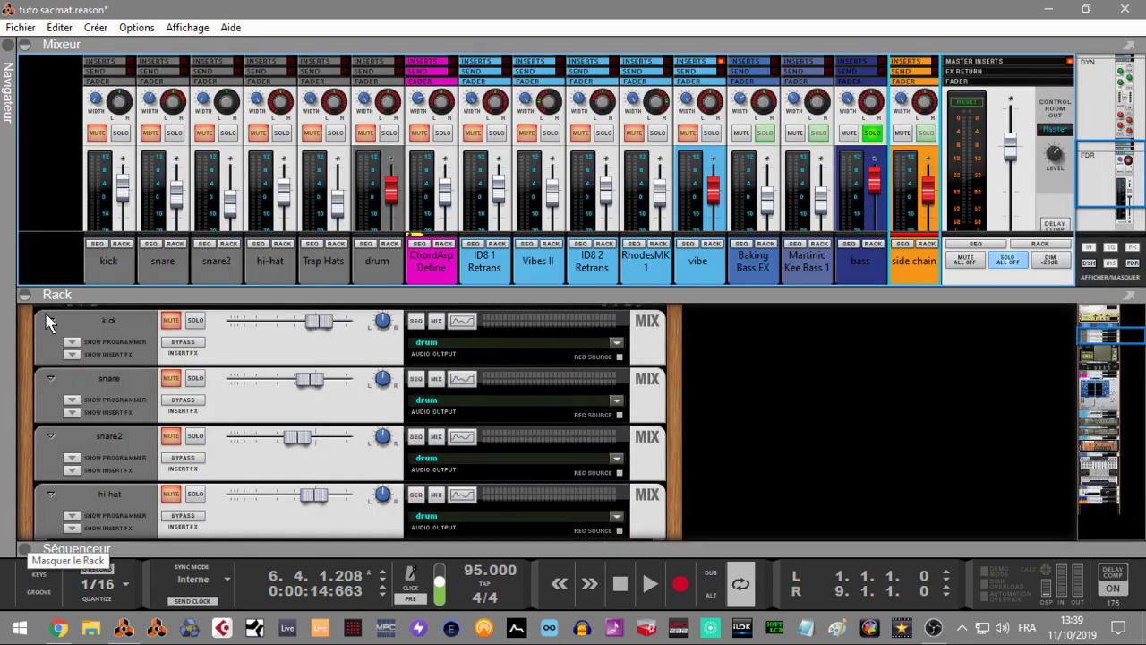
pyautogui.click(25, 45)
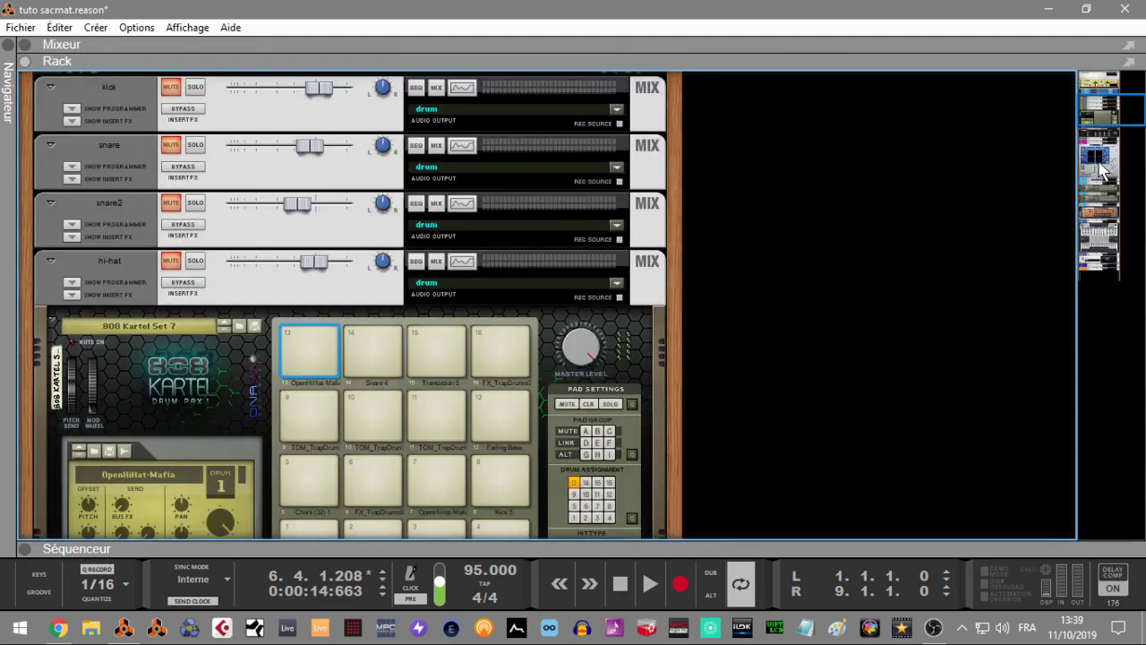
pyautogui.moveTo(1110, 107); pyautogui.dragTo(1139, 264)
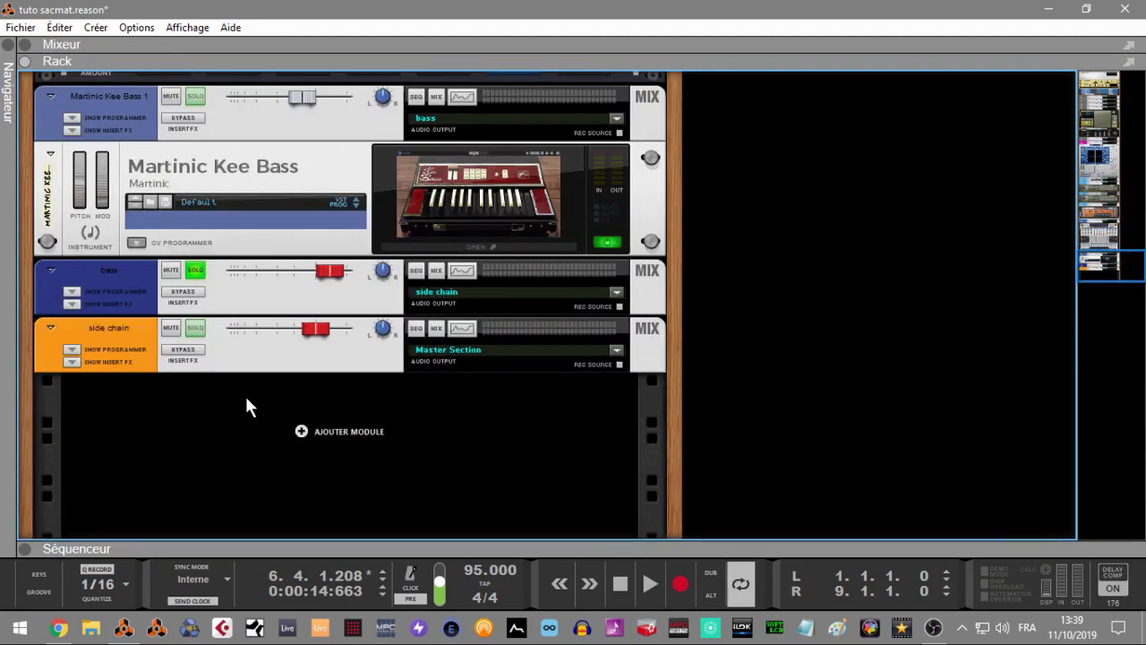
pyautogui.moveTo(248, 357); pyautogui.dragTo(195, 195)
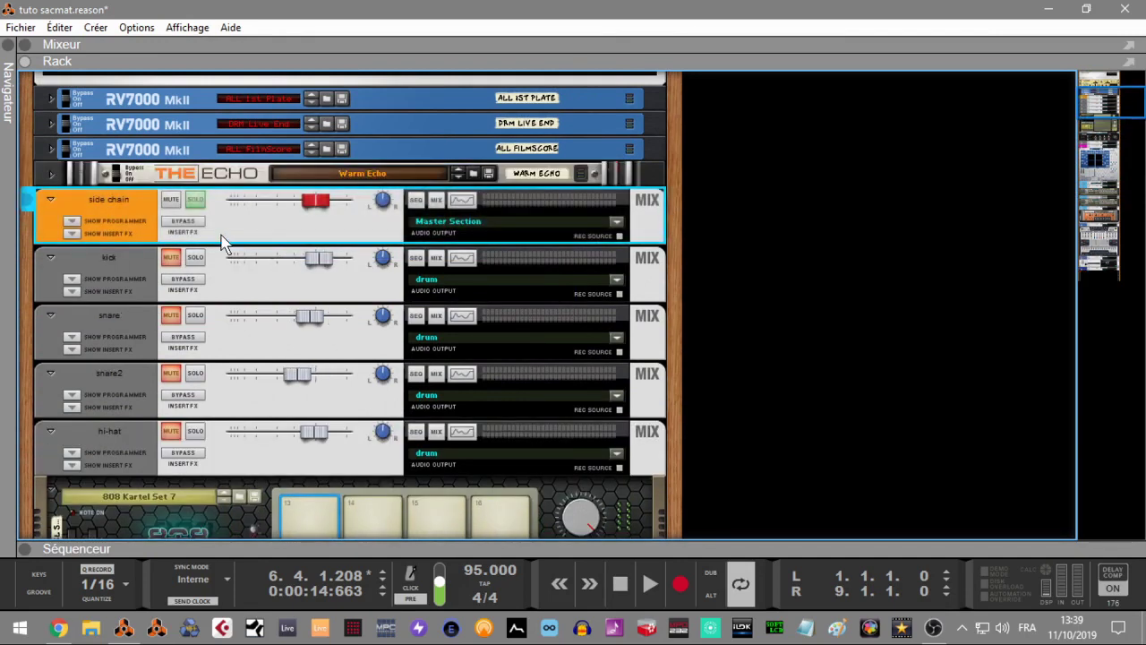
# Bring back the mixer, move the side chain strip in front of kick, and flip the rack to its rear side.
pyautogui.click(29, 45)
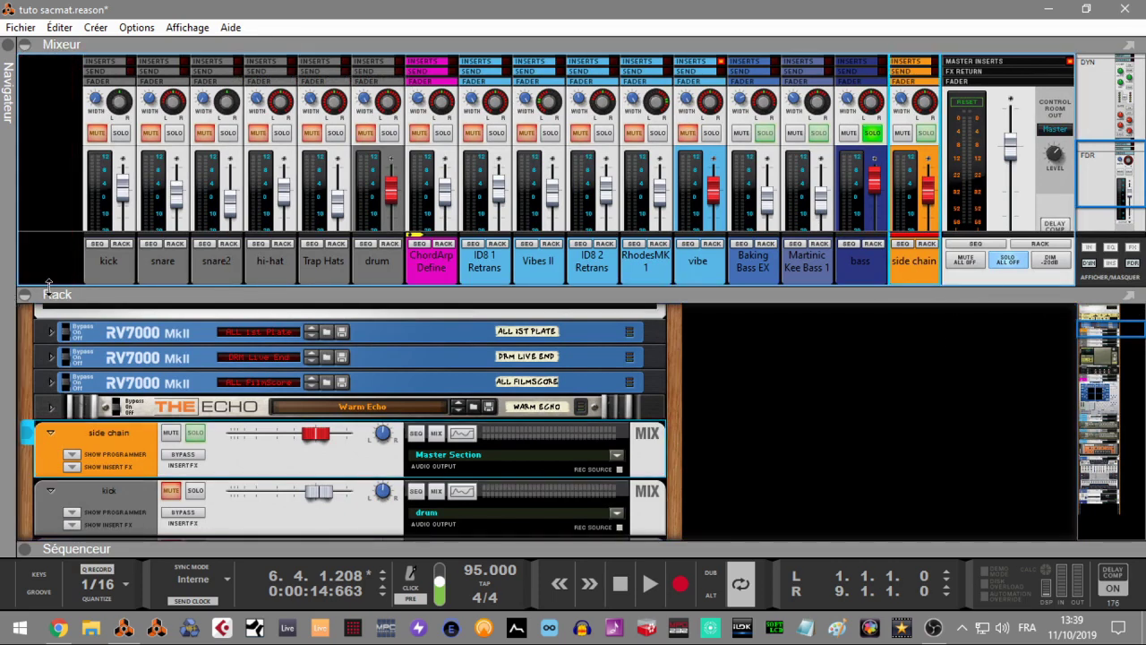
pyautogui.moveTo(899, 274); pyautogui.dragTo(69, 288)
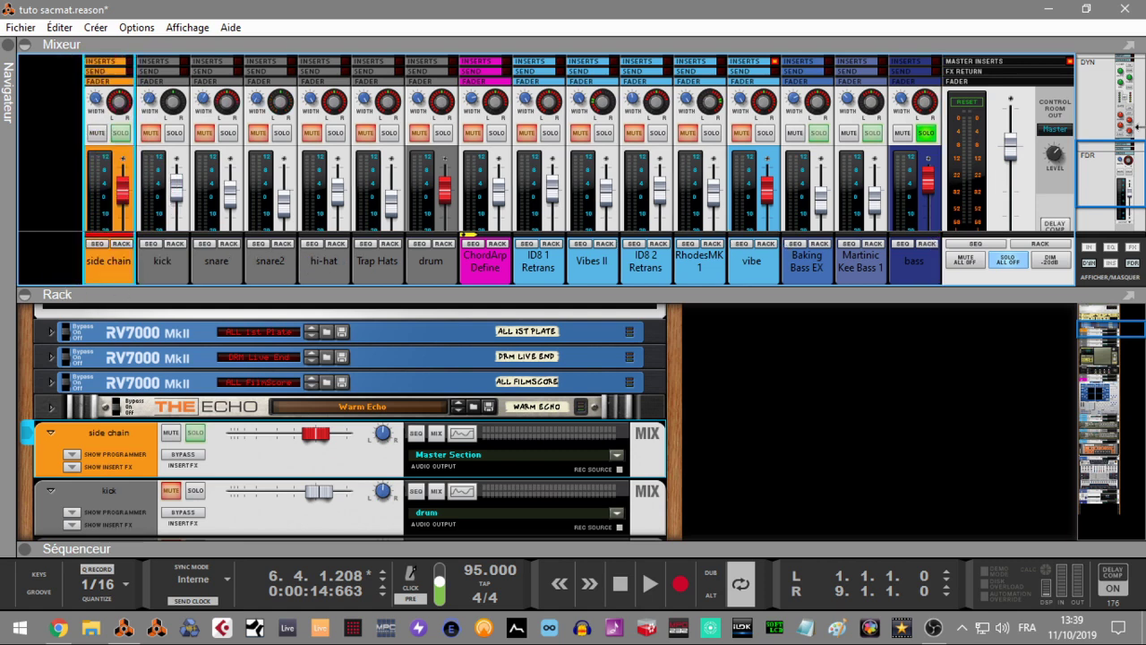
pyautogui.moveTo(1116, 162); pyautogui.dragTo(1122, 231)
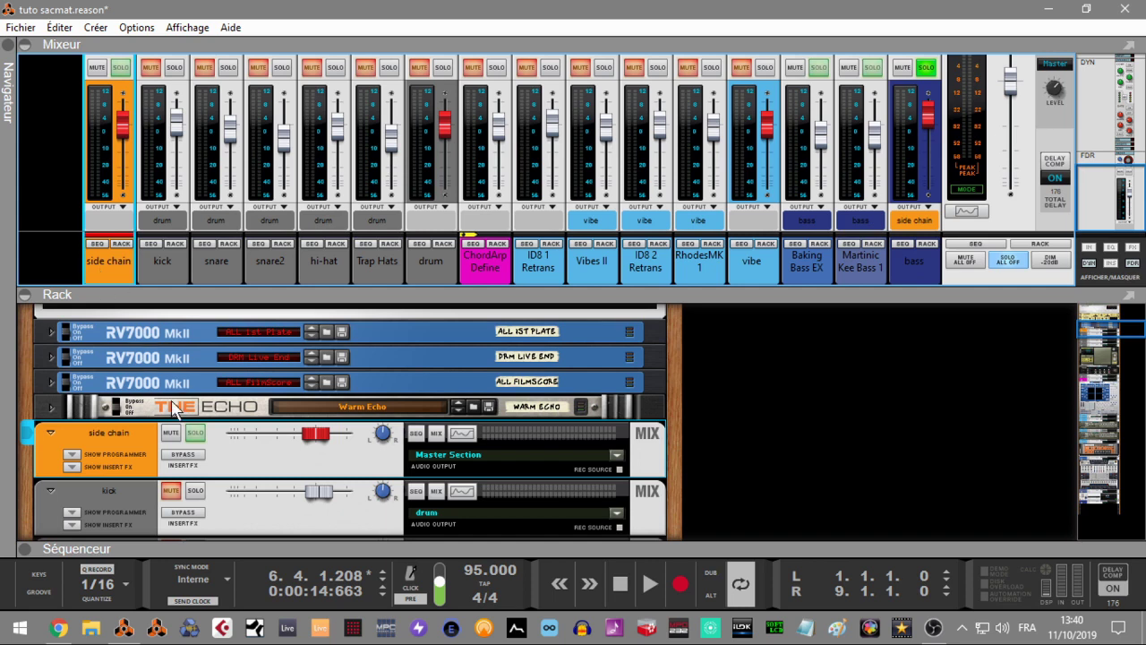
pyautogui.press('Tab')
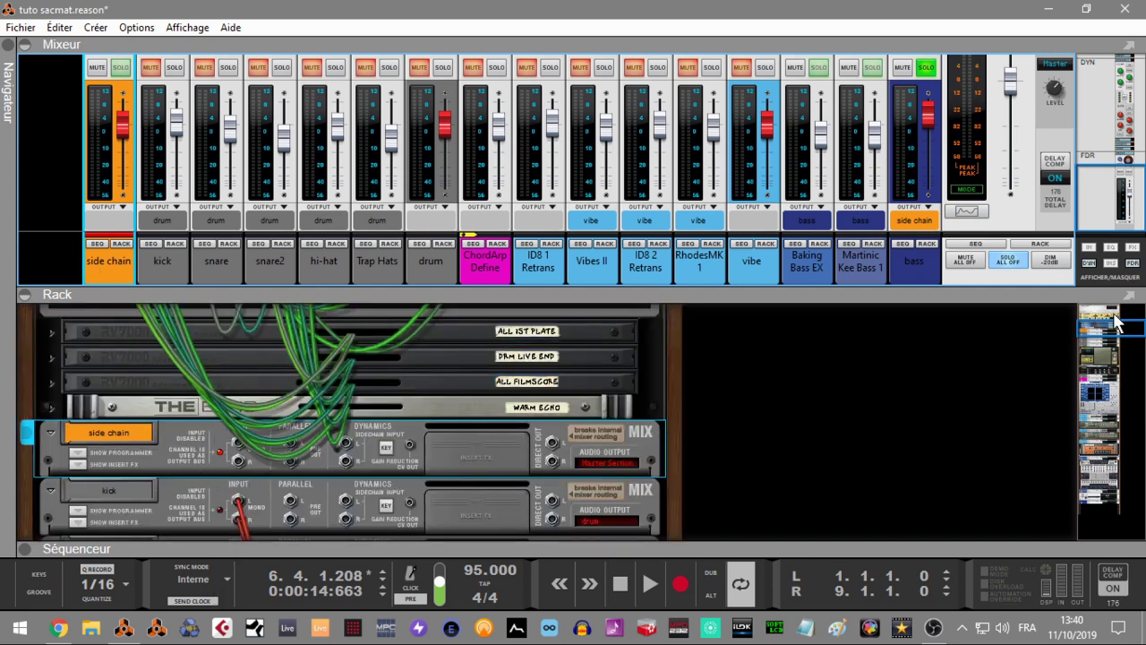
pyautogui.moveTo(1106, 328); pyautogui.dragTo(1105, 332)
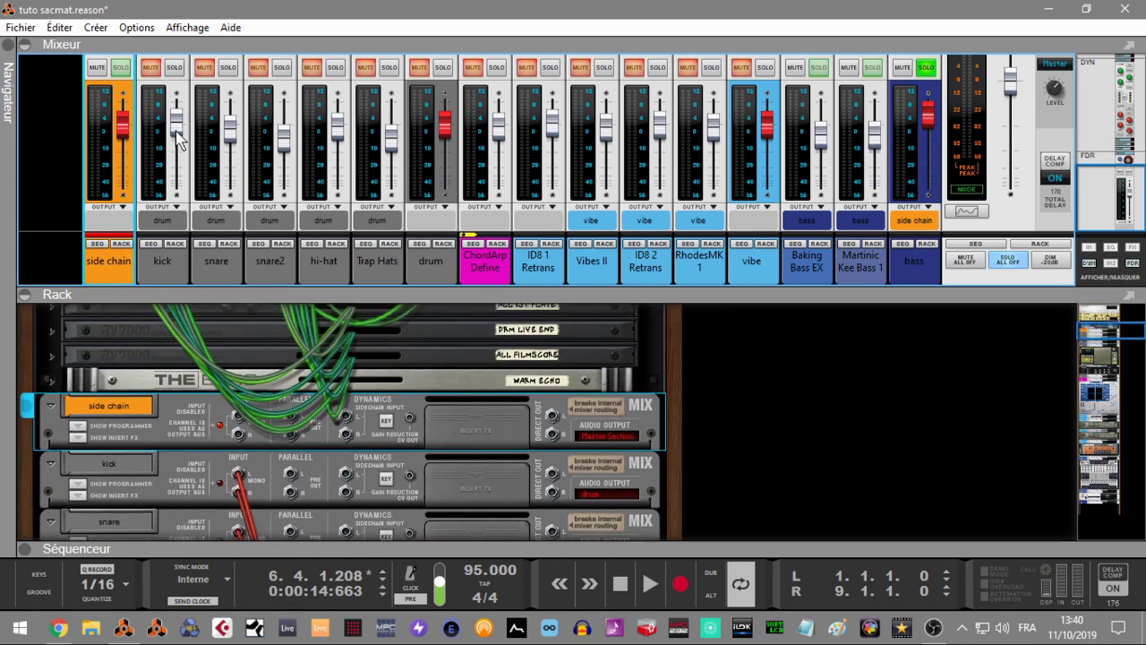
# Solo the kick channel along with the bass bus and play the song from the start.
pyautogui.click(175, 68)
pyautogui.press('Home')
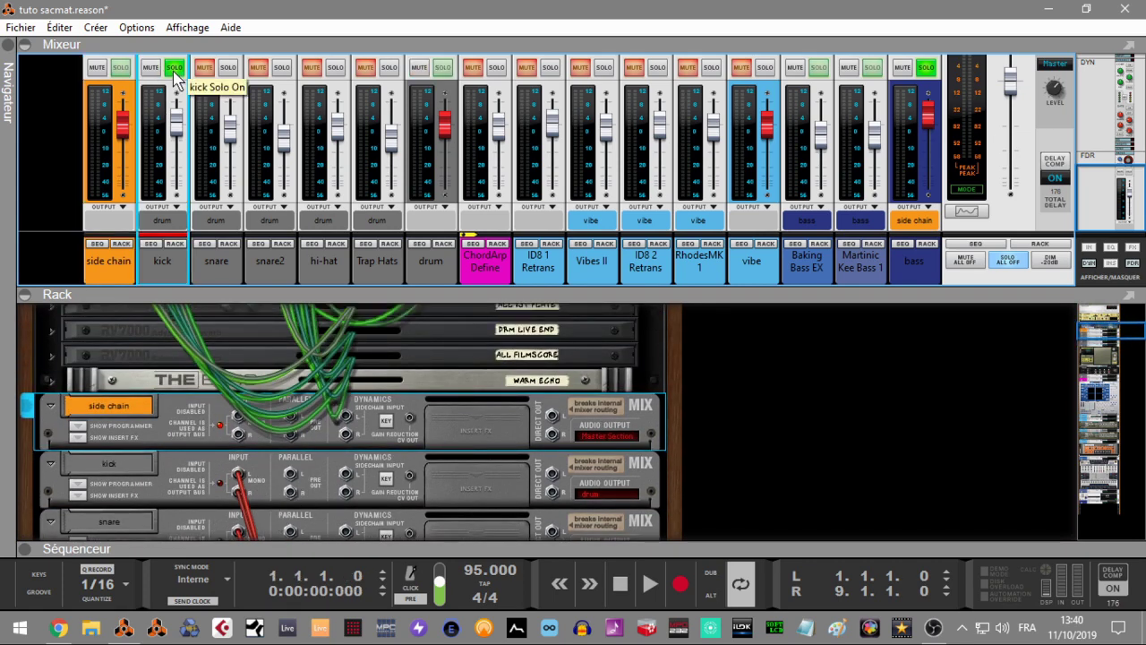
pyautogui.press('space')
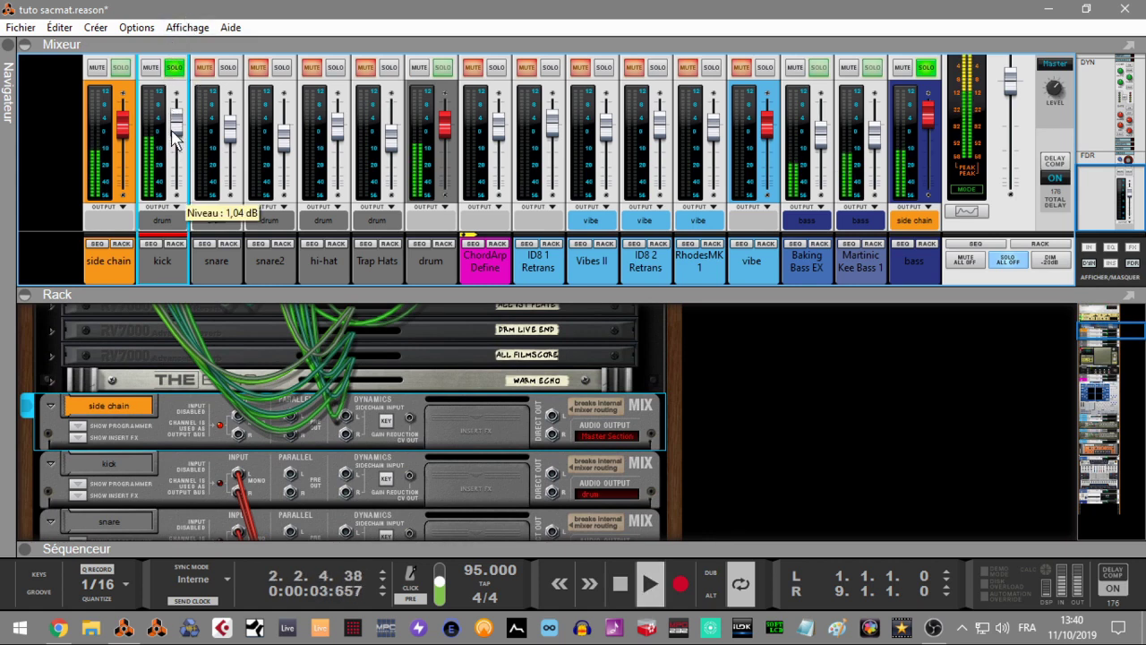
# Stop playback, cable the kick's left parallel output to the side chain channel's left dynamics sidechain input, and hide the rack.
pyautogui.press('space')
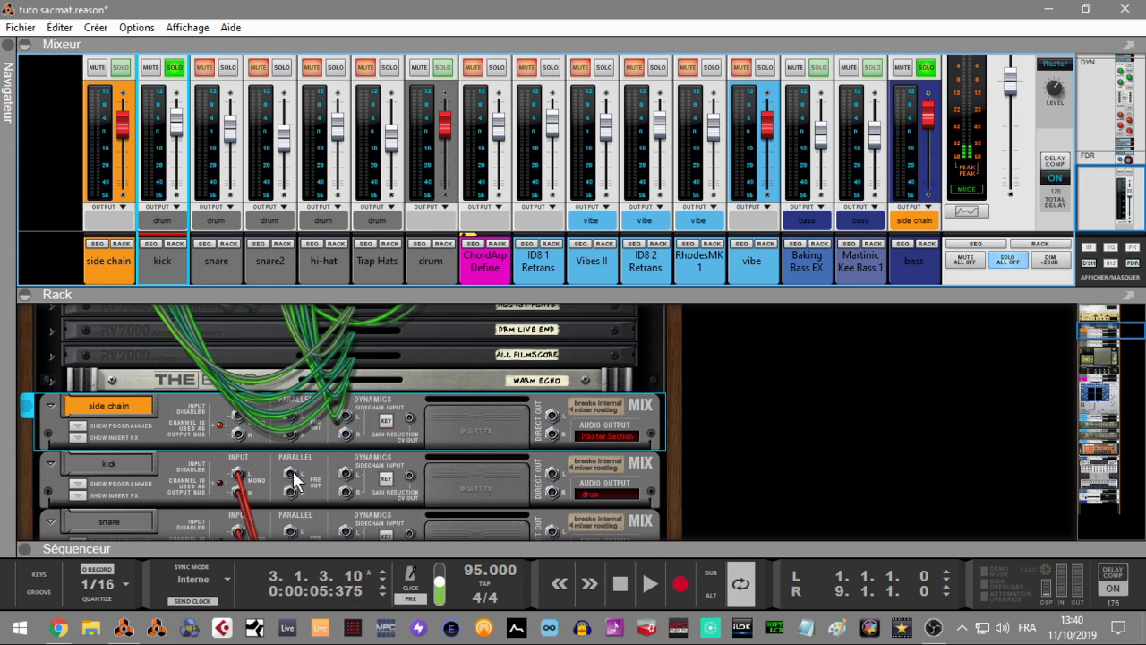
pyautogui.moveTo(296, 477); pyautogui.dragTo(346, 416)
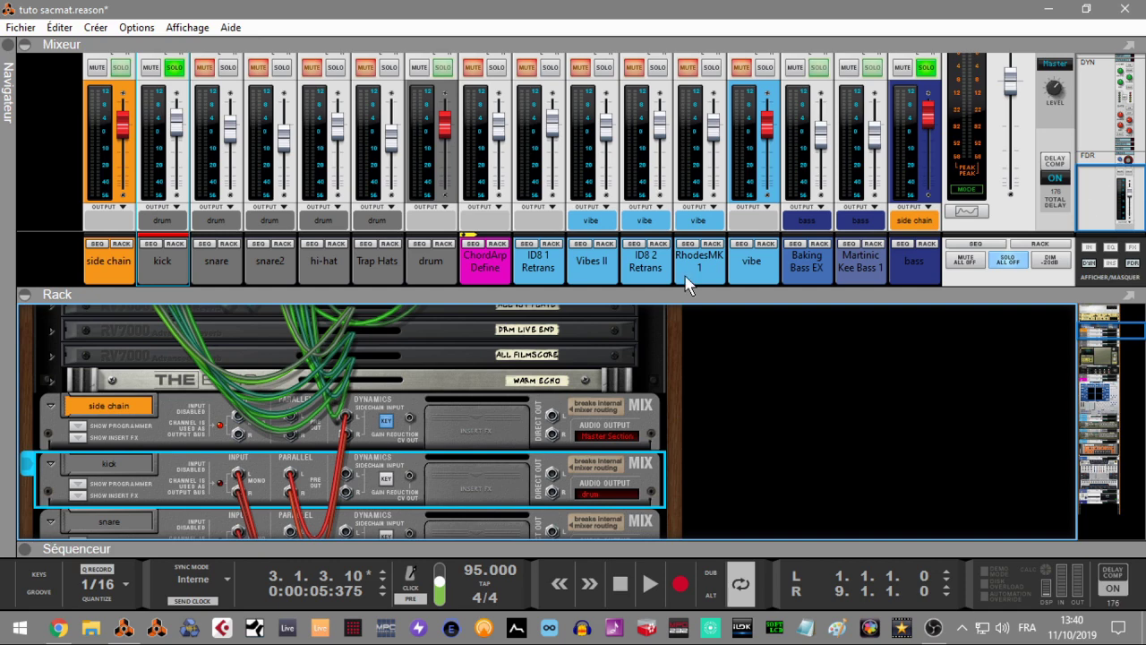
pyautogui.click(25, 296)
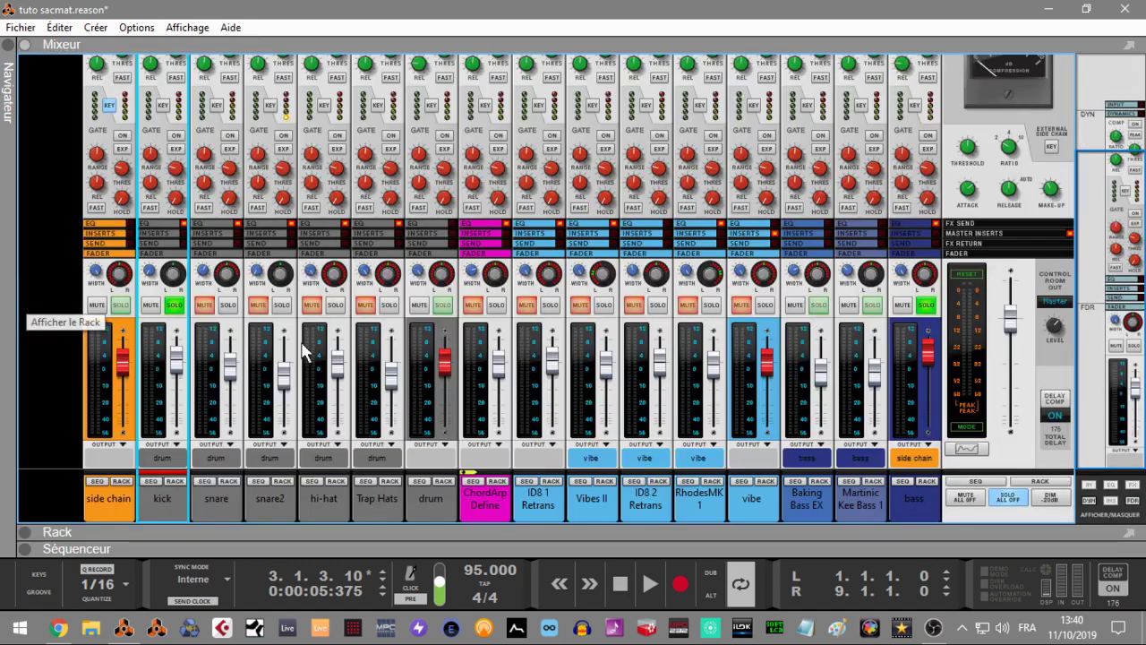
# Turn on the compressor of the side chain channel and play the song to check the ducking.
pyautogui.moveTo(1110, 376); pyautogui.dragTo(1110, 320)
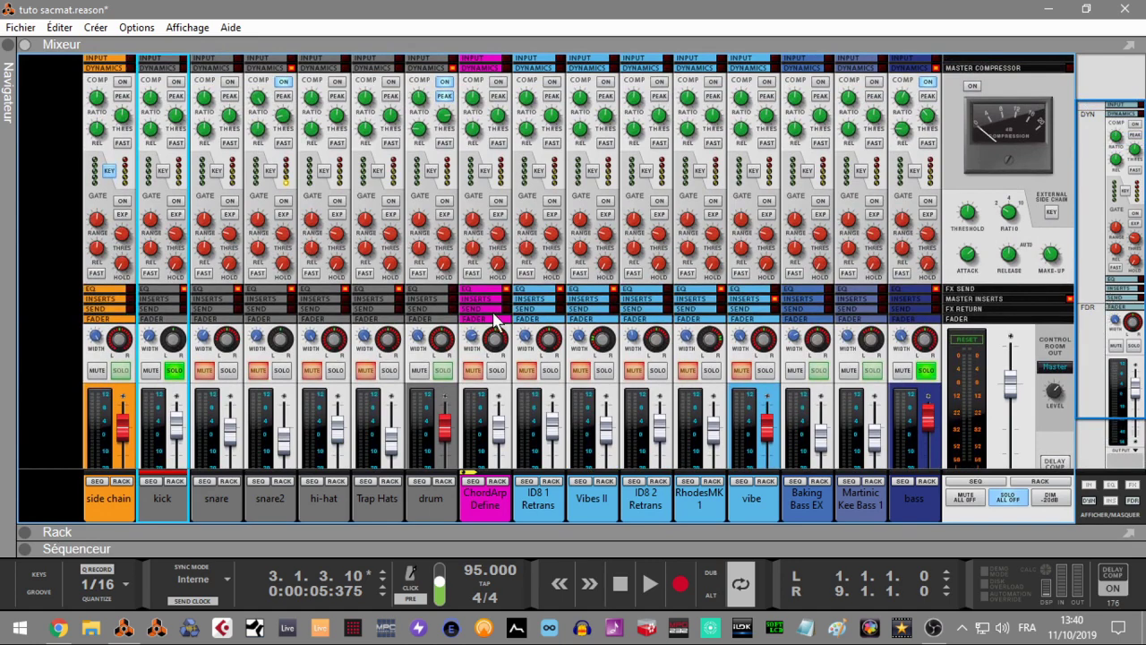
pyautogui.click(121, 81)
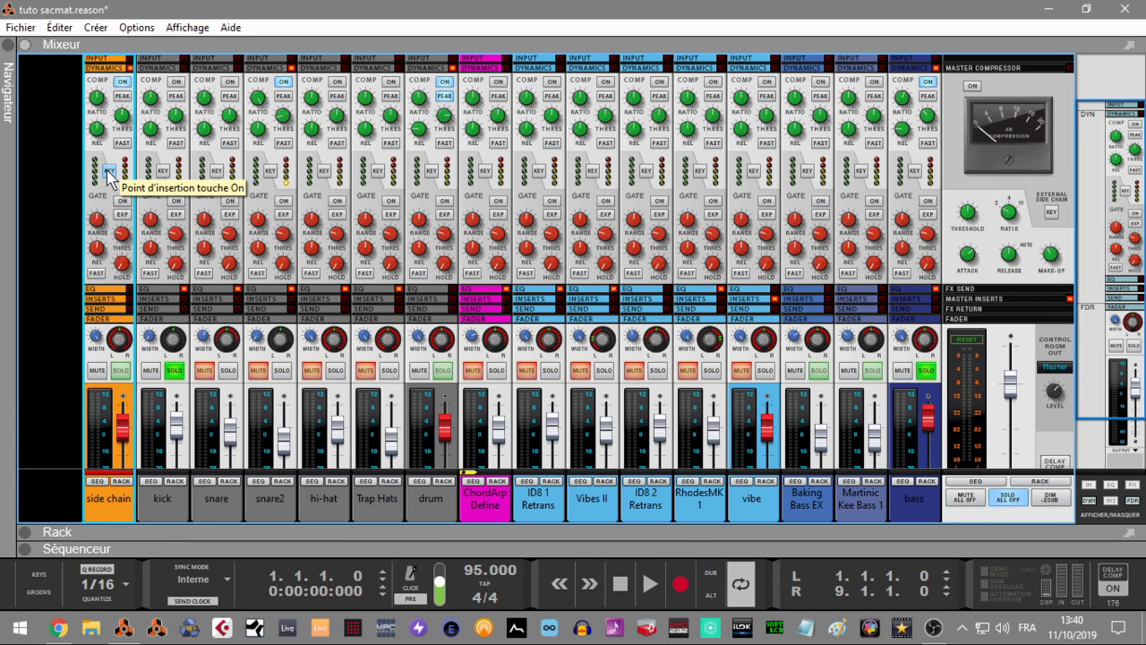
pyautogui.press('space')
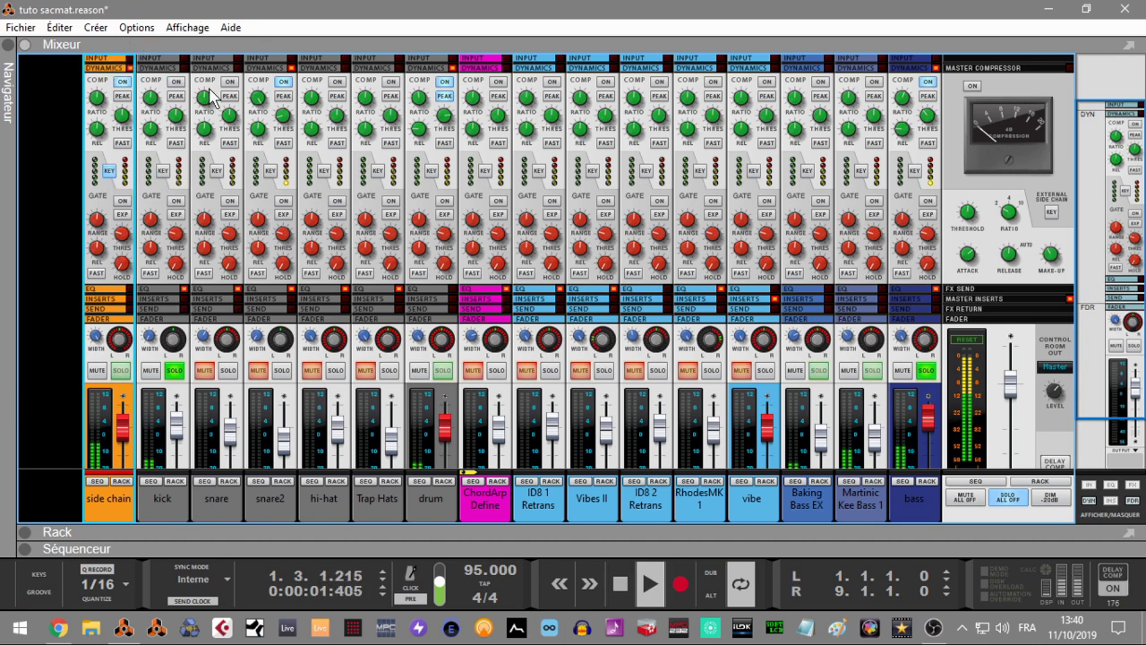
pyautogui.press('space')
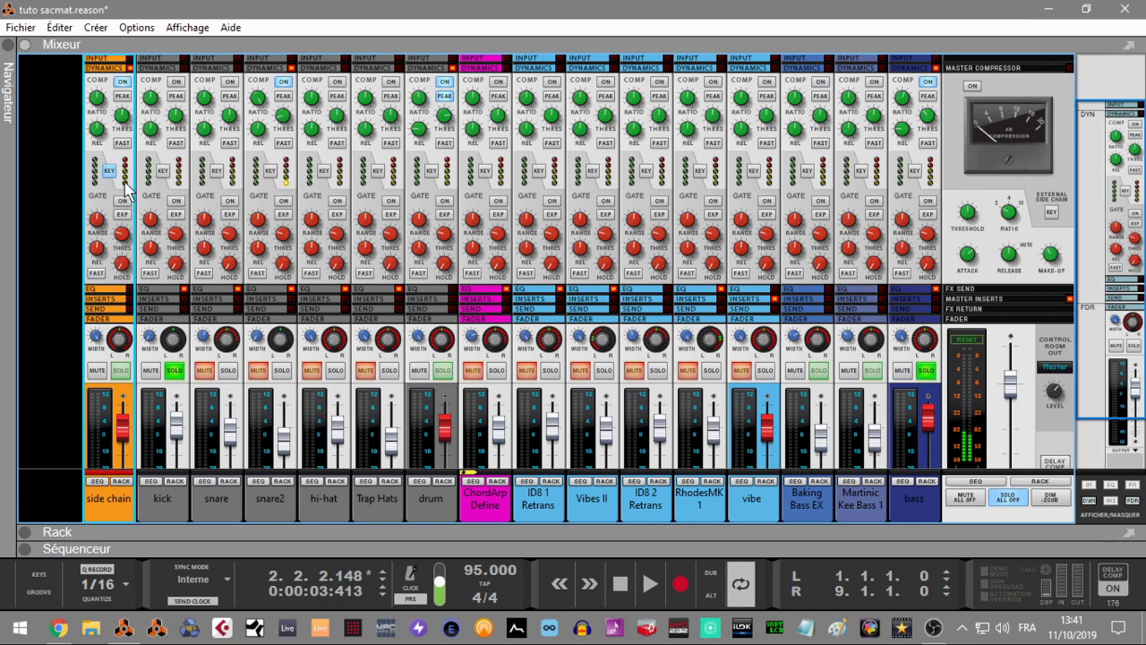
pyautogui.press('space')
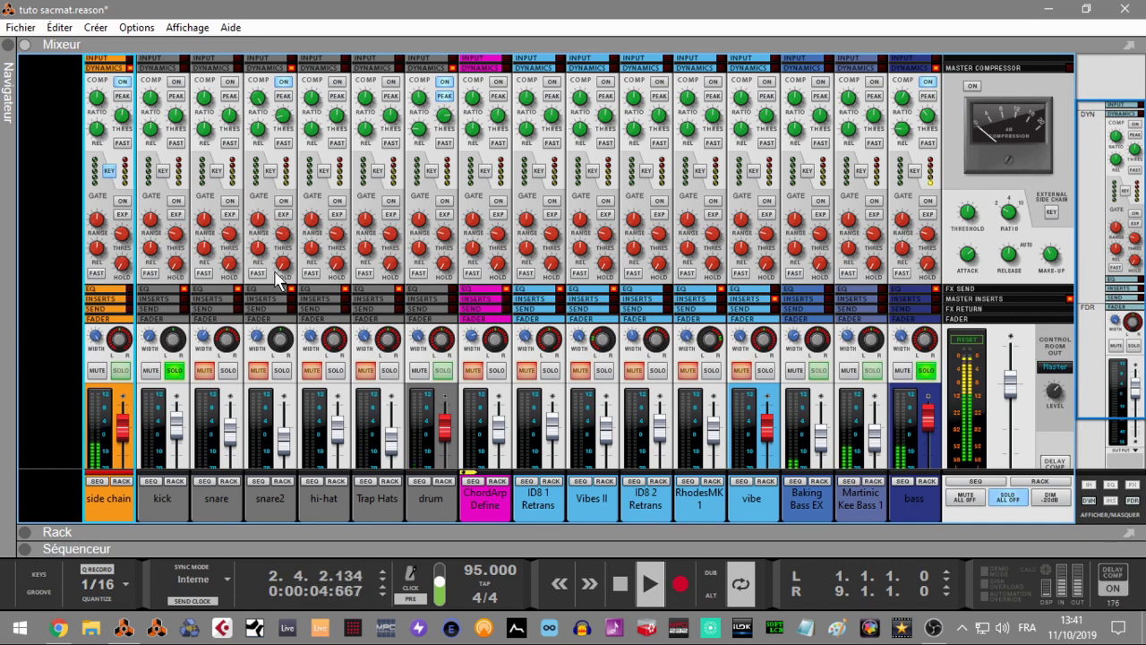
# During playback, lower the side chain compressor's threshold and release and raise its ratio.
pyautogui.moveTo(122, 122)
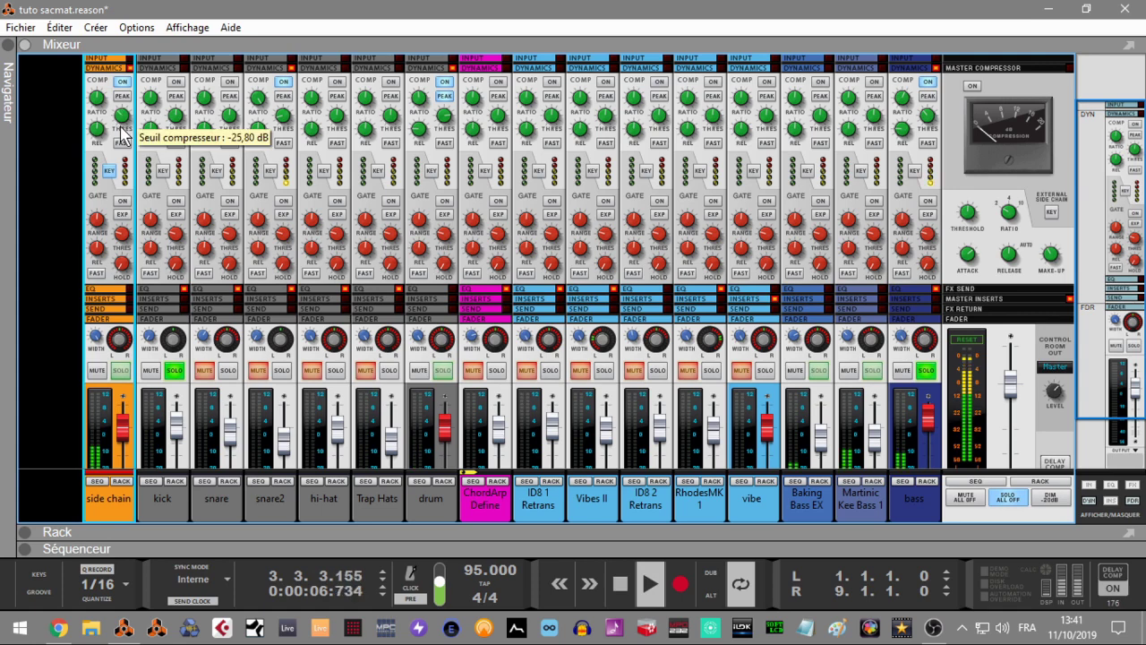
pyautogui.moveTo(130, 150); pyautogui.dragTo(137, 177)
pyautogui.moveTo(96, 101); pyautogui.dragTo(96, 89)
pyautogui.moveTo(98, 130); pyautogui.dragTo(105, 164)
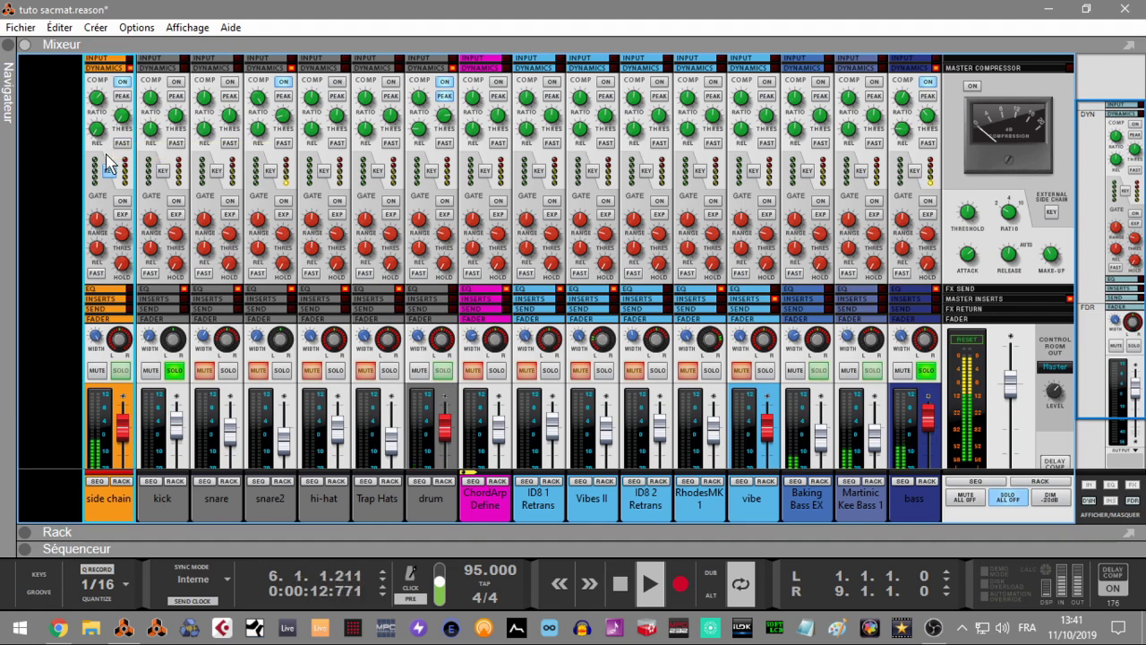
pyautogui.moveTo(97, 97); pyautogui.dragTo(101, 65)
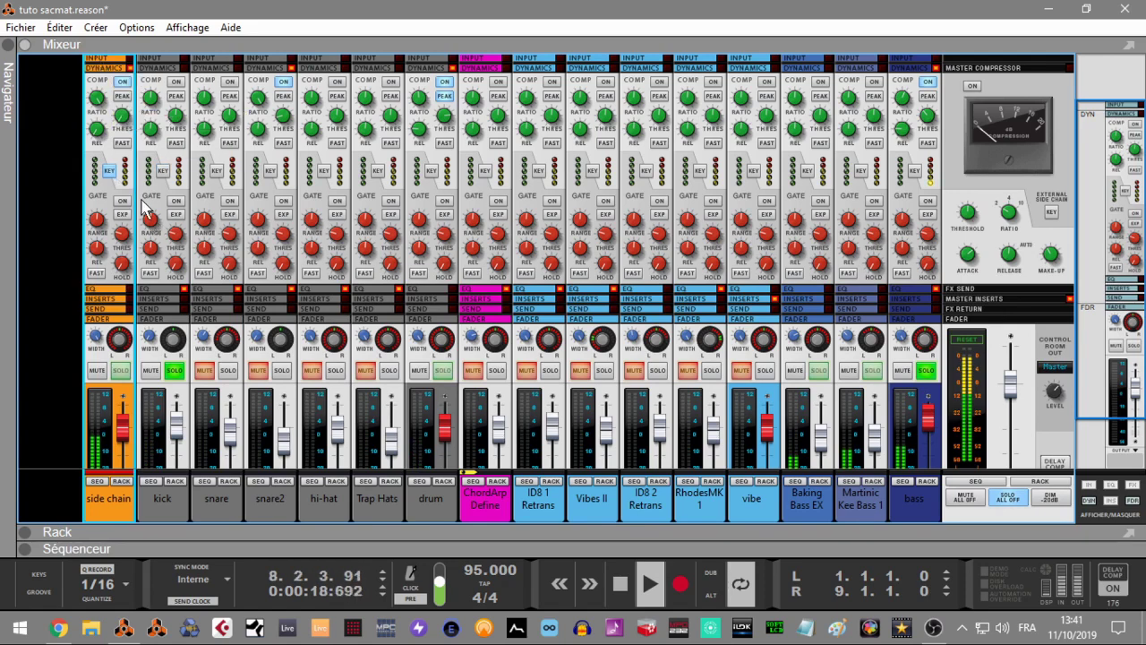
# Switch the side chain compressor to FAST, set its ratio to Infini:1, and play the song to hear the effect.
pyautogui.click(122, 142)
pyautogui.press('space')
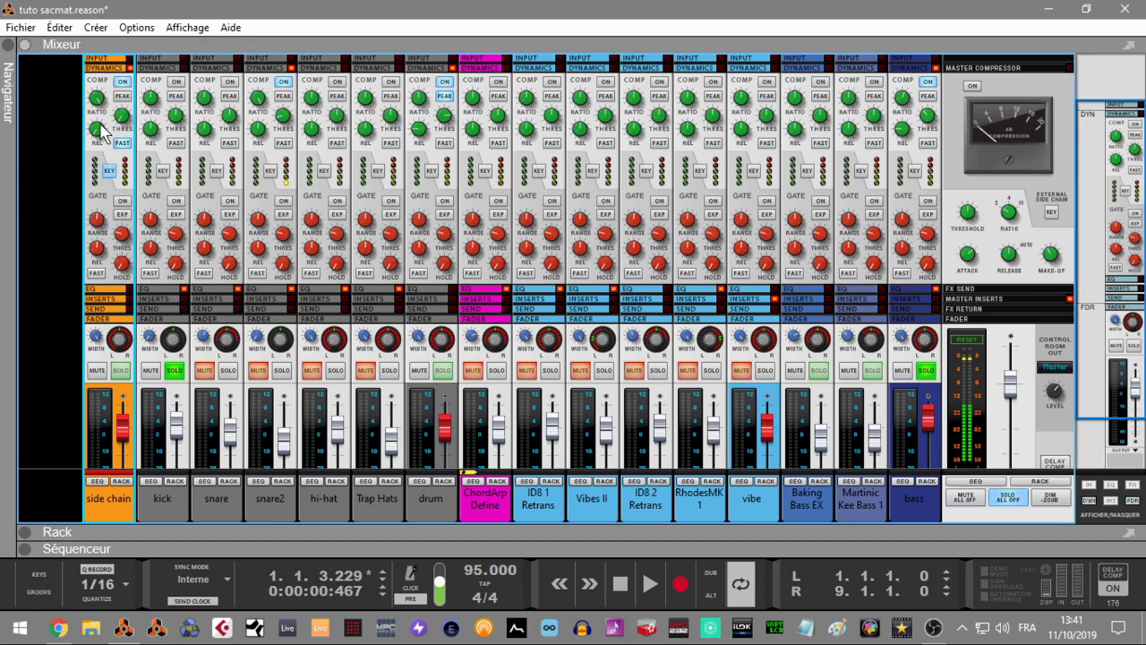
pyautogui.moveTo(101, 106); pyautogui.dragTo(107, 64)
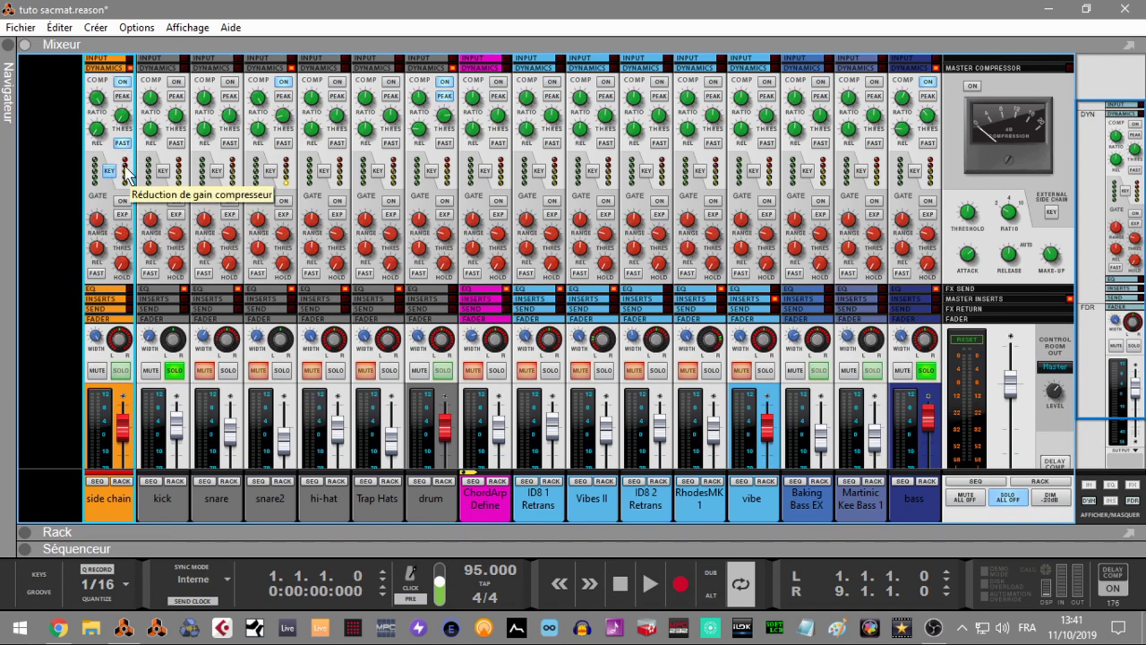
pyautogui.press('space')
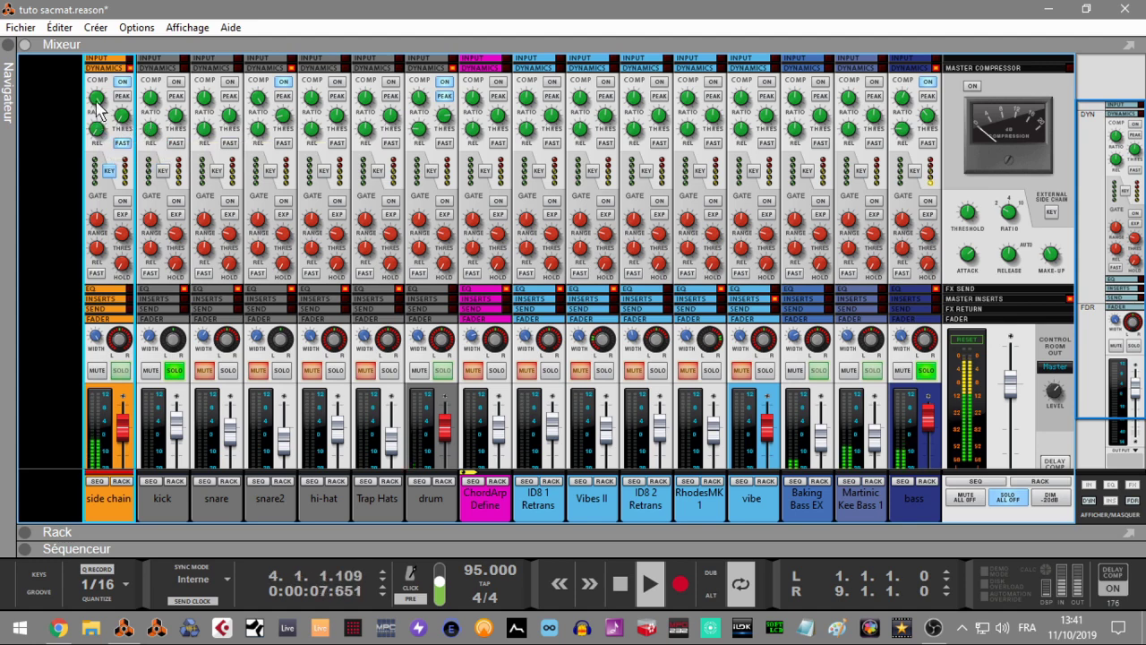
pyautogui.moveTo(97, 109)
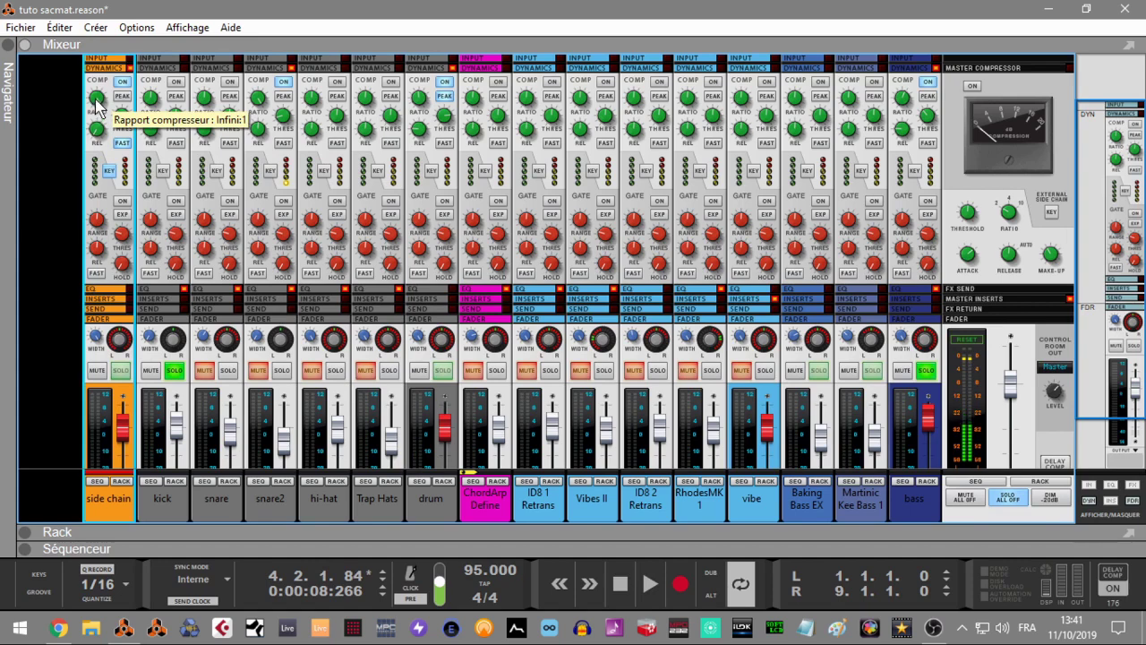
pyautogui.press('space')
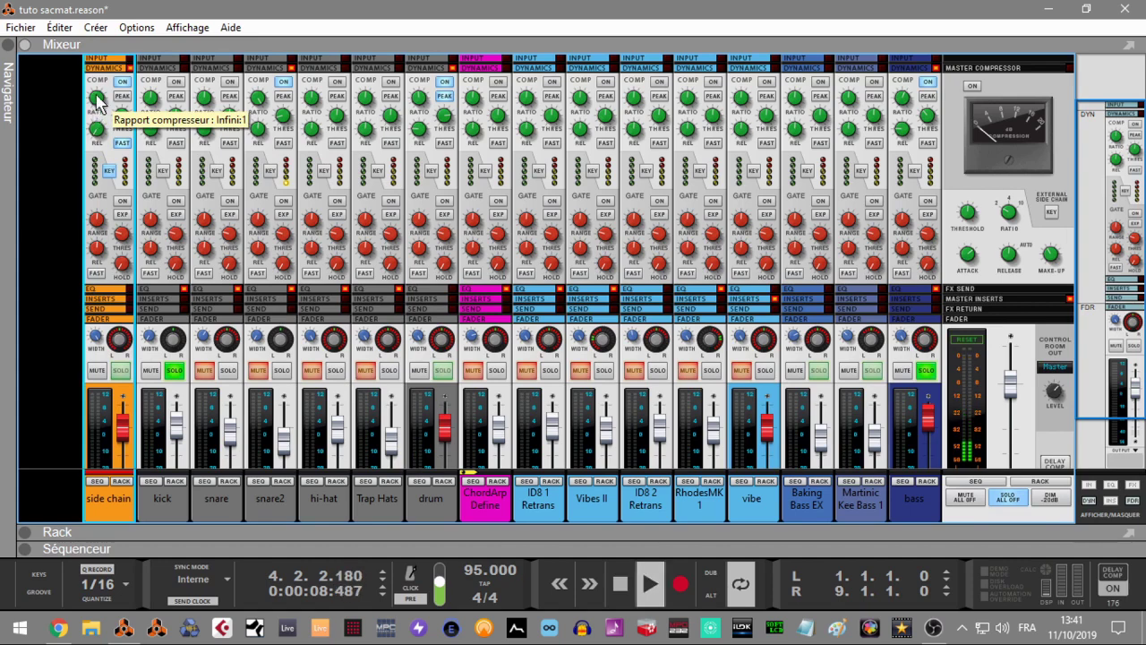
# Reduce the side chain compressor's ratio, readjust its threshold and release during playback, and stop the song.
pyautogui.moveTo(98, 106)
pyautogui.mouseDown()
pyautogui.moveTo(99, 129)
pyautogui.moveTo(96, 112)
pyautogui.mouseUp()
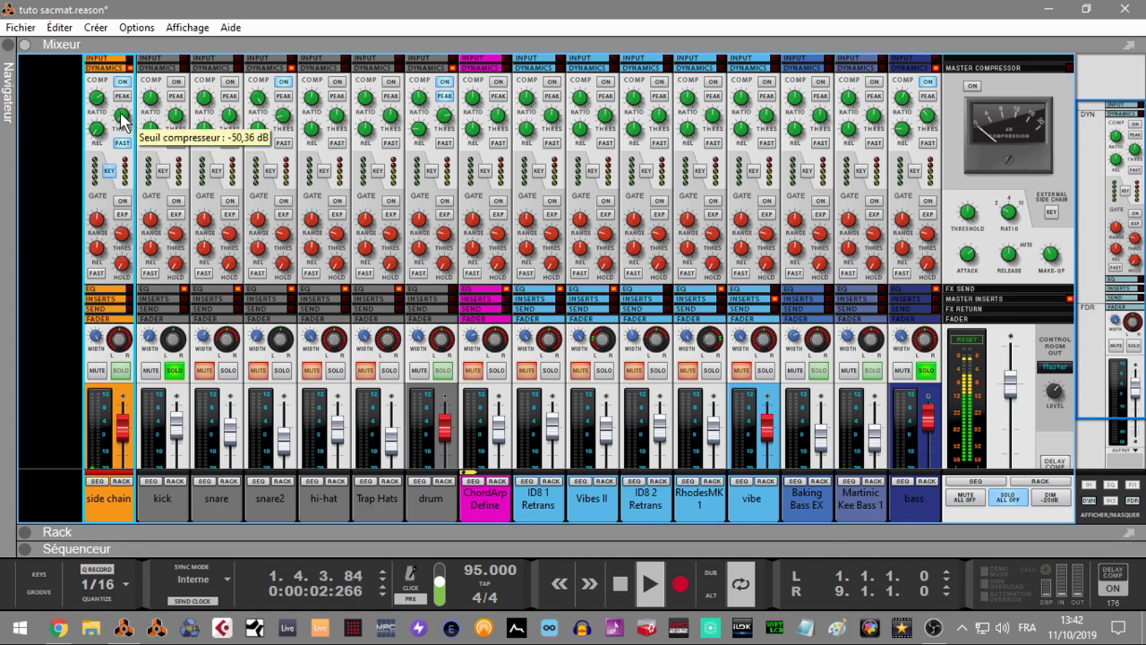
pyautogui.moveTo(123, 118); pyautogui.dragTo(101, 109)
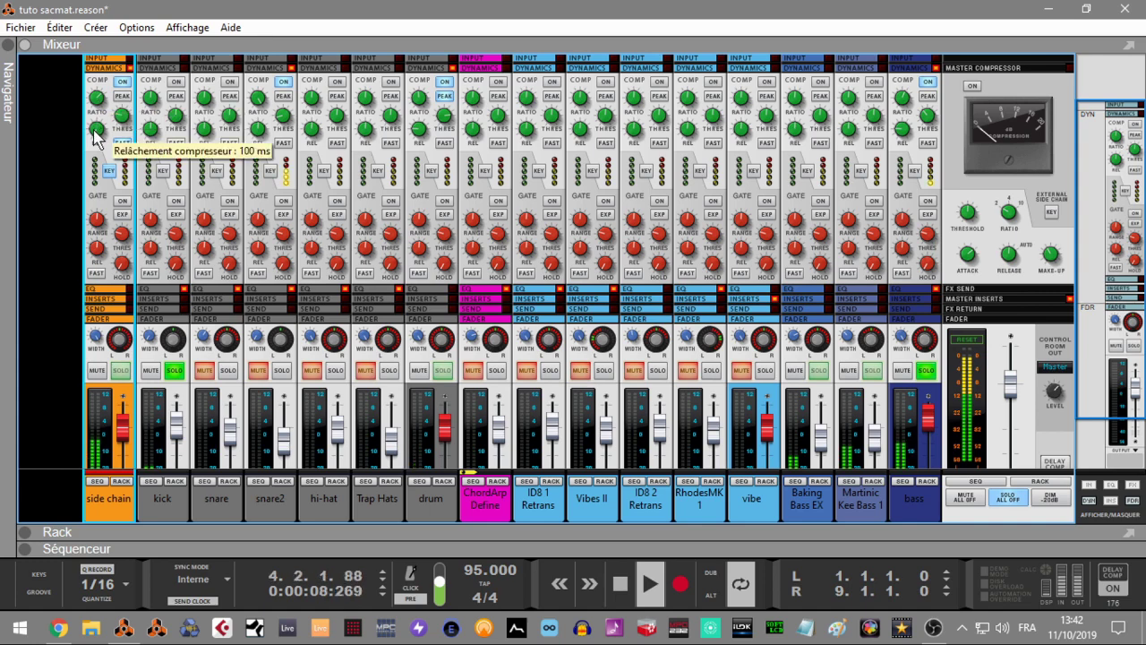
pyautogui.moveTo(99, 136); pyautogui.dragTo(95, 130)
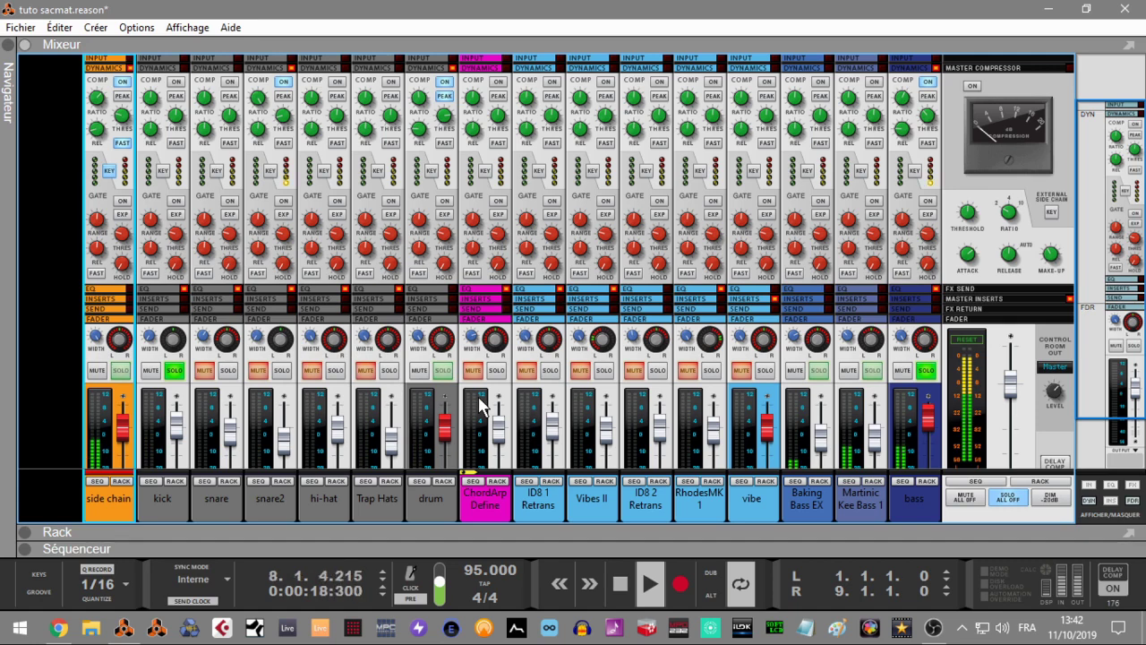
pyautogui.press('space')
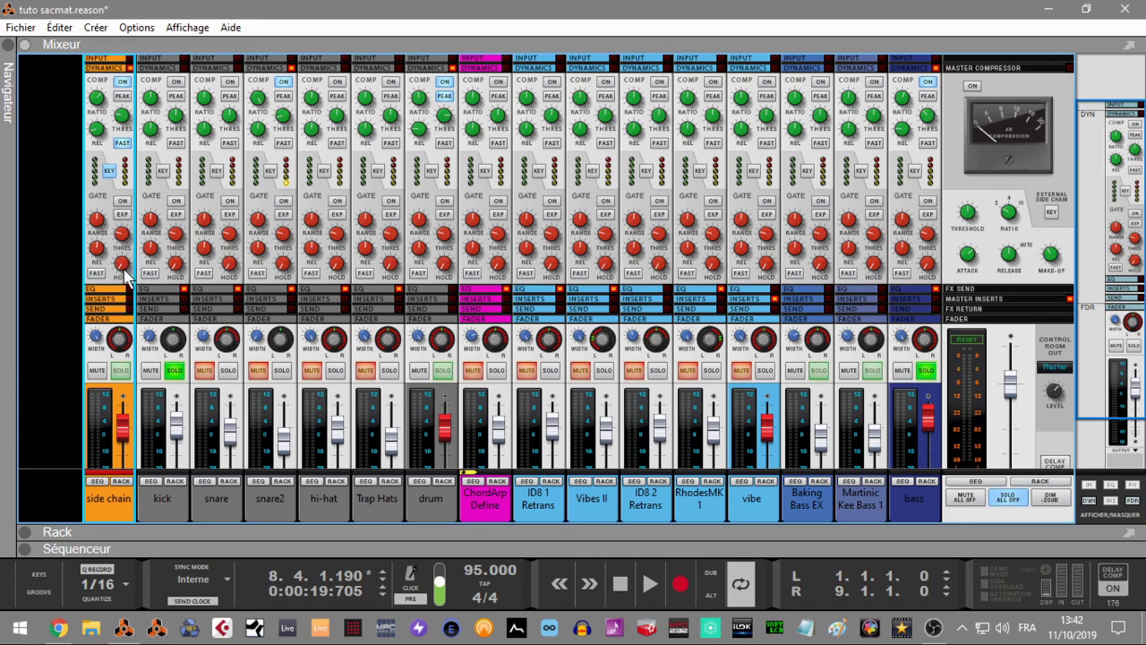
# Try soloing the ChordArp Define channel while playing the song from the start, and unsolo it again.
pyautogui.moveTo(1127, 190); pyautogui.dragTo(1131, 265)
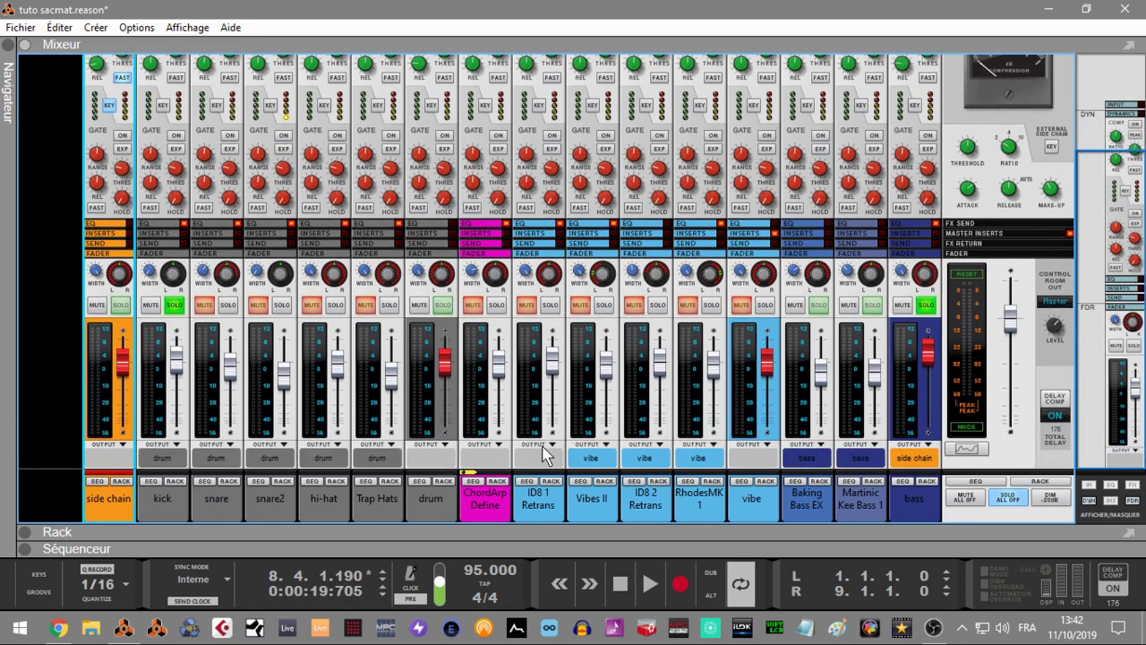
pyautogui.click(495, 307)
pyautogui.press('Home')
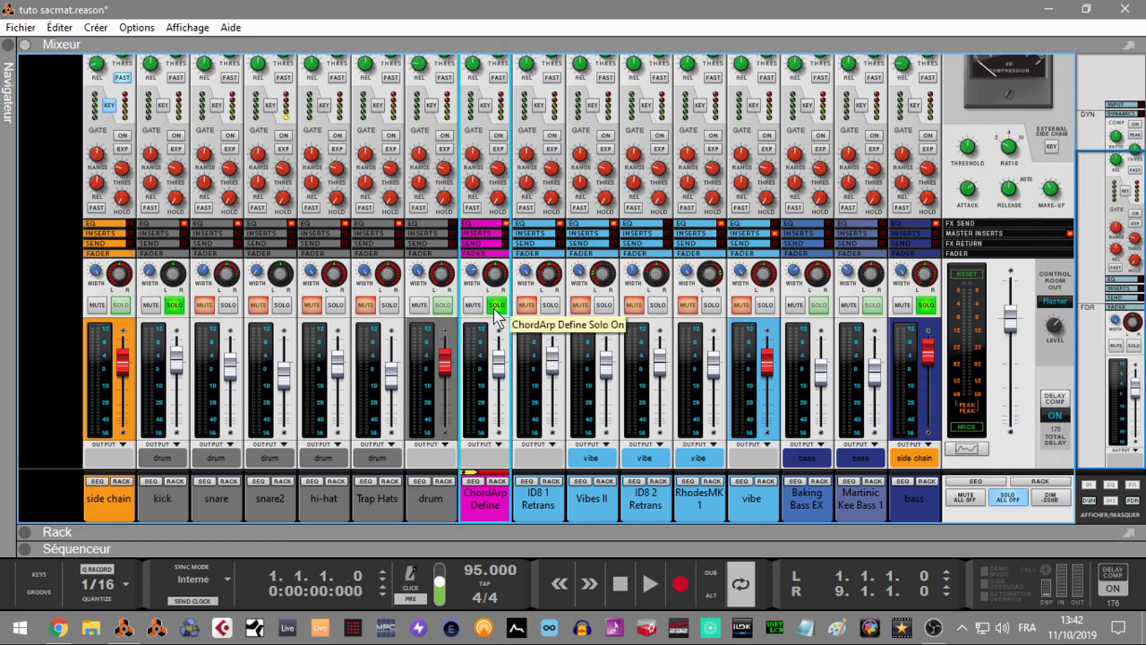
pyautogui.press('space')
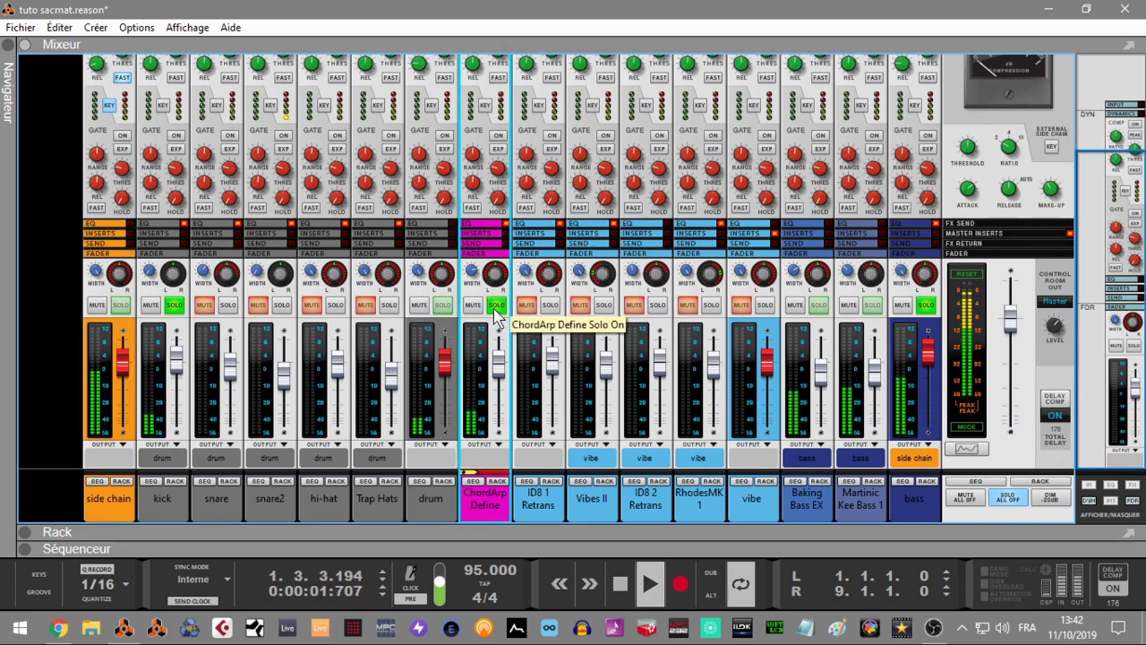
pyautogui.click(495, 307)
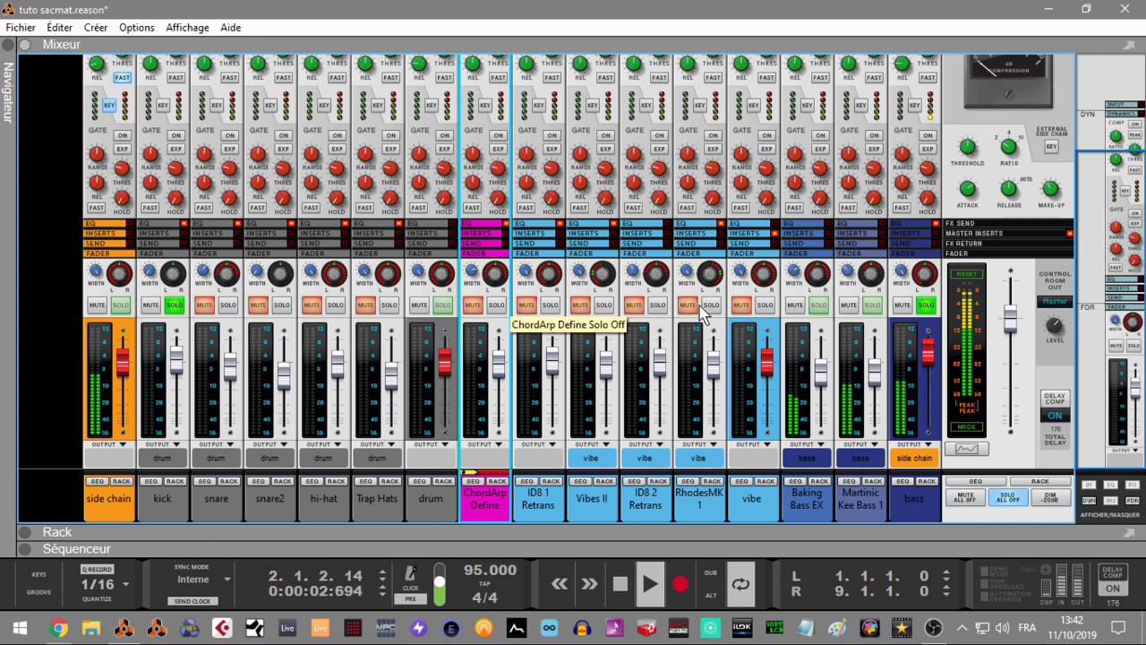
# Solo the vibe bus, route its output to the side chain bus, and play the song from the start.
pyautogui.click(765, 307)
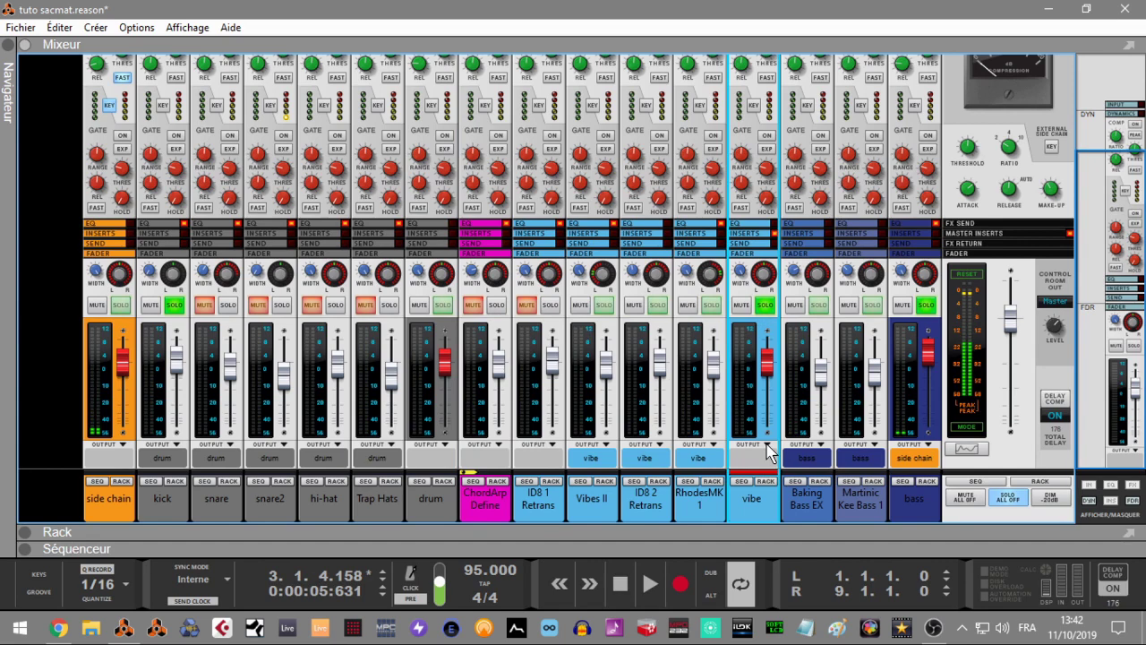
pyautogui.click(766, 445)
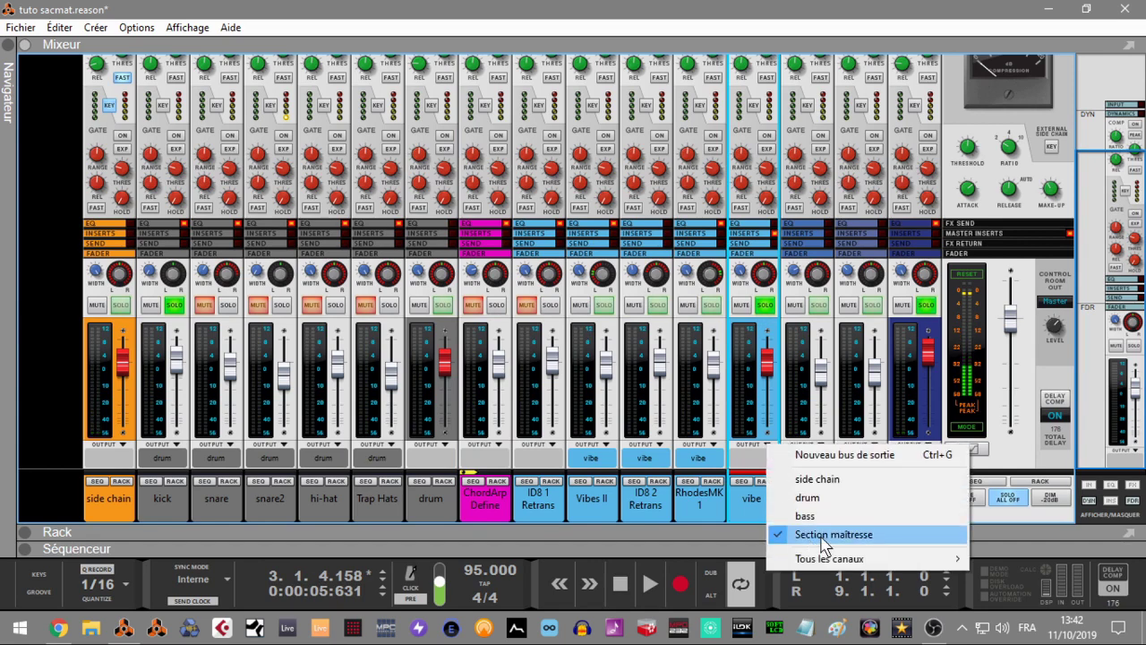
pyautogui.click(820, 483)
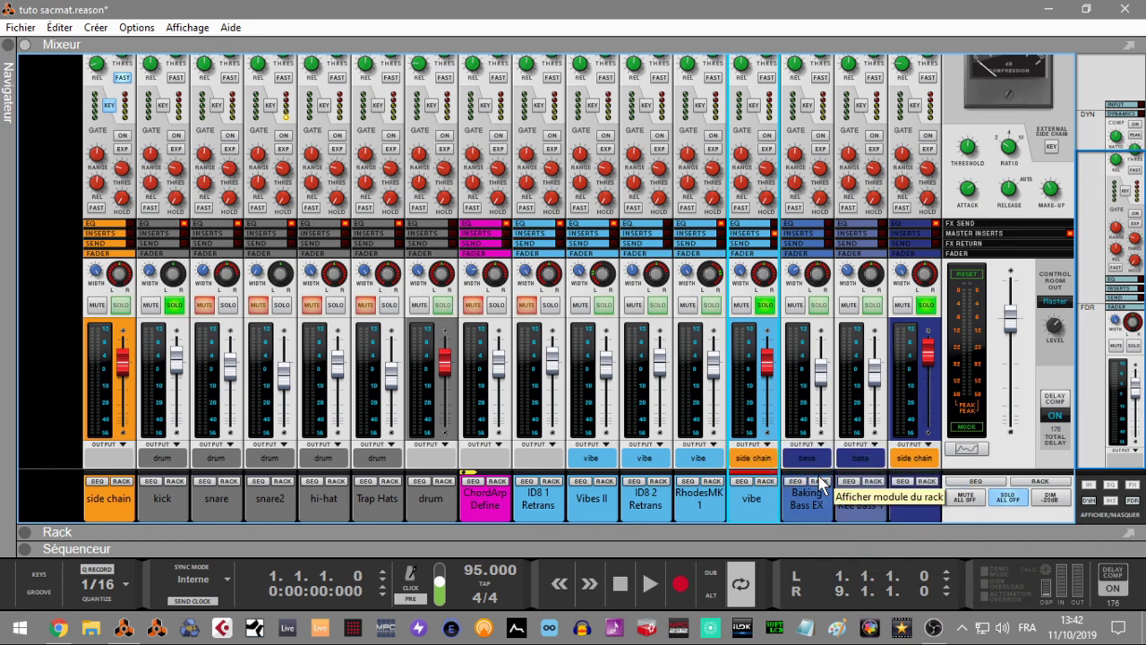
pyautogui.press('space')
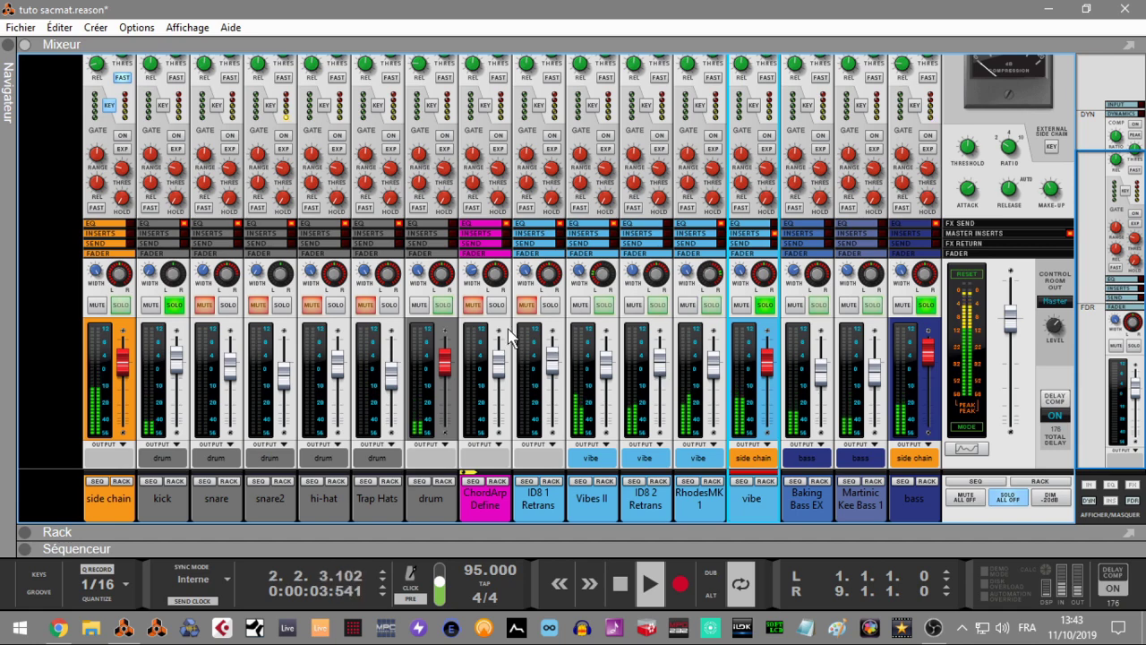
# Solo the snare, snare2, hi-hat, Trap Hats and drum channels during playback.
pyautogui.click(224, 322)
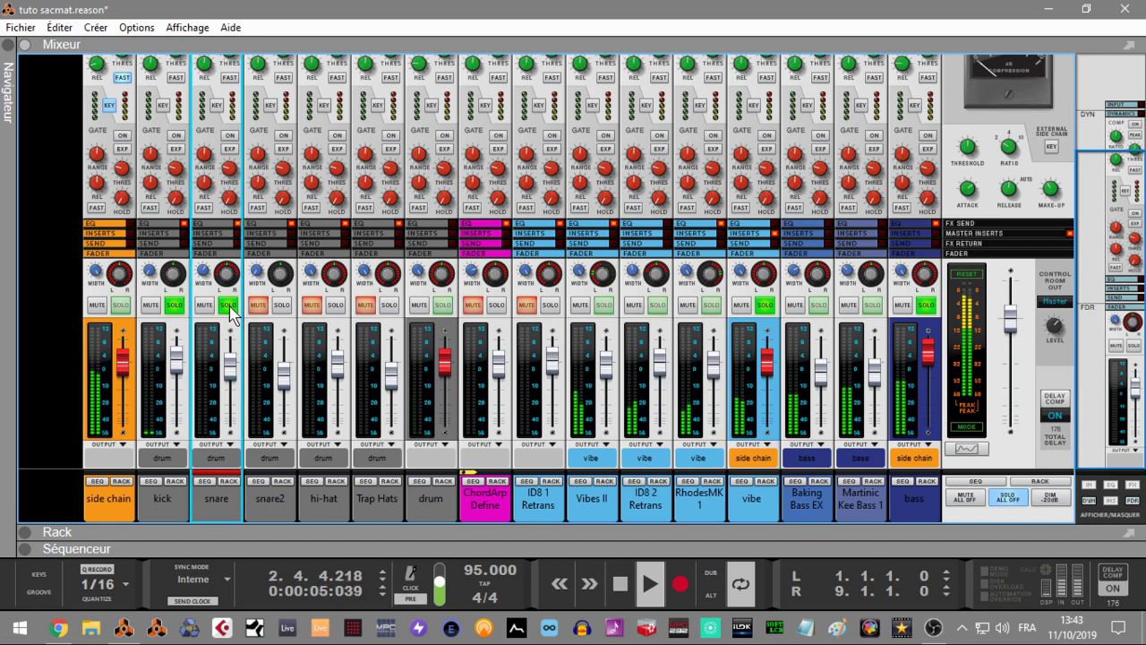
pyautogui.click(281, 305)
pyautogui.click(336, 306)
pyautogui.click(385, 307)
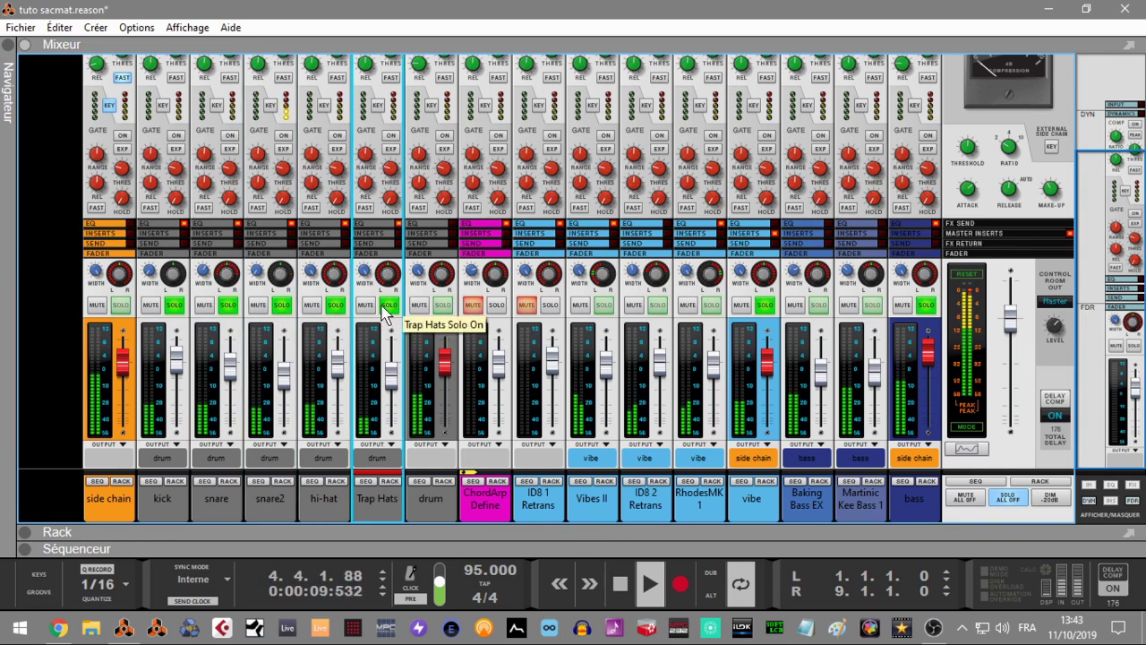
pyautogui.click(442, 306)
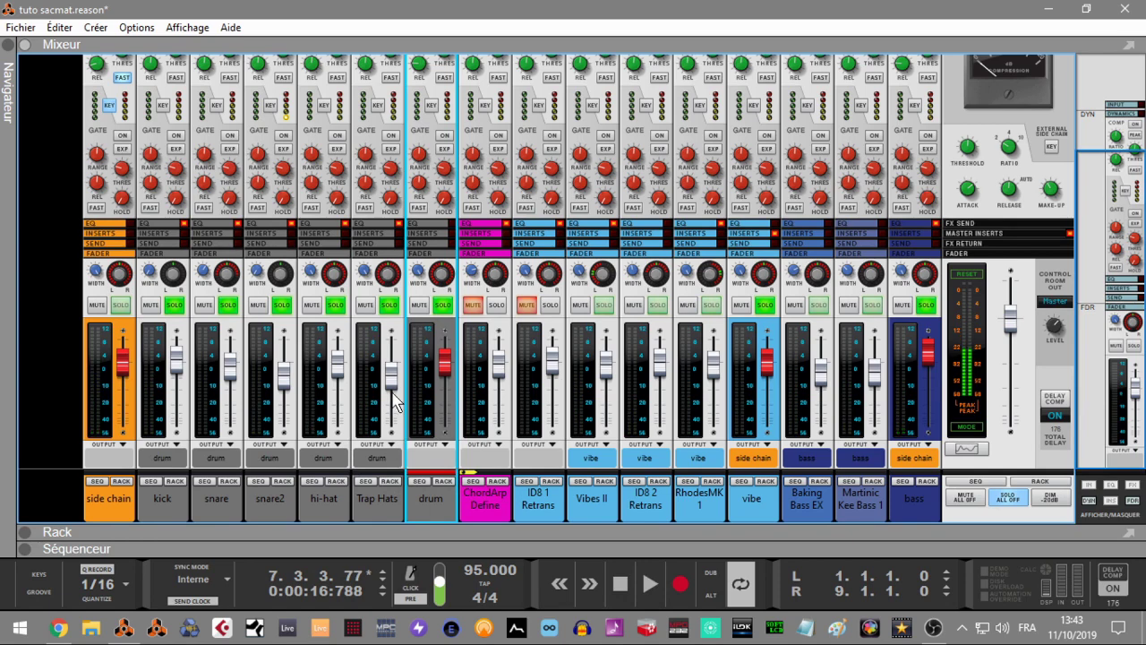
# Route the Trap Hats output to the side chain bus and play the song with the dynamics sections in view.
pyautogui.click(395, 450)
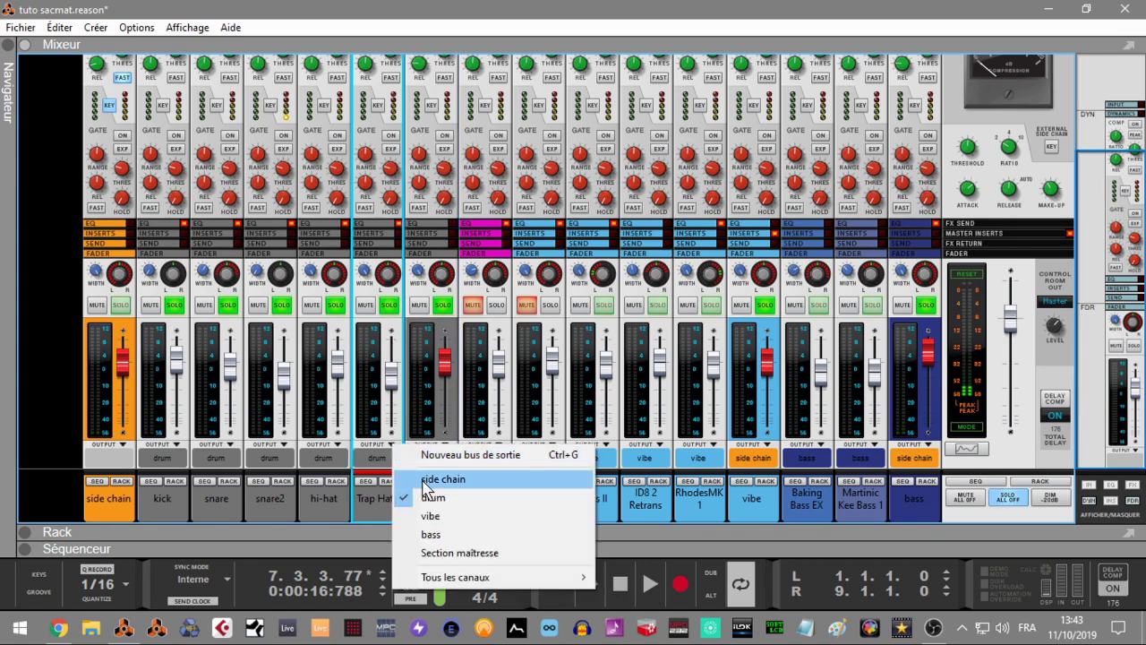
pyautogui.click(422, 479)
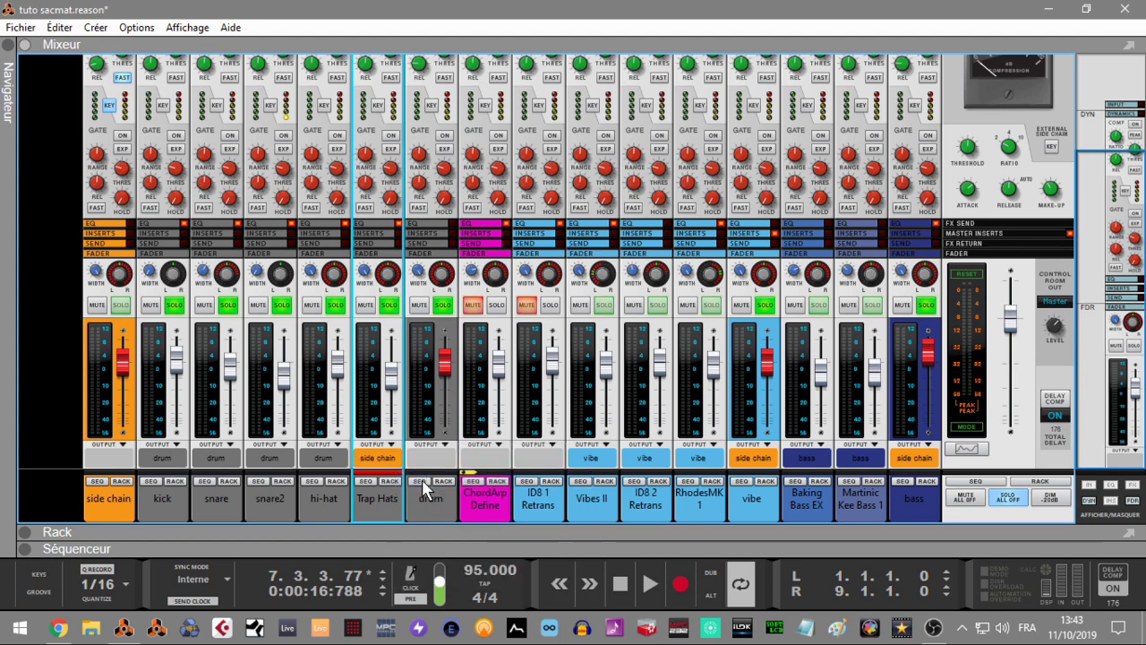
pyautogui.press('space')
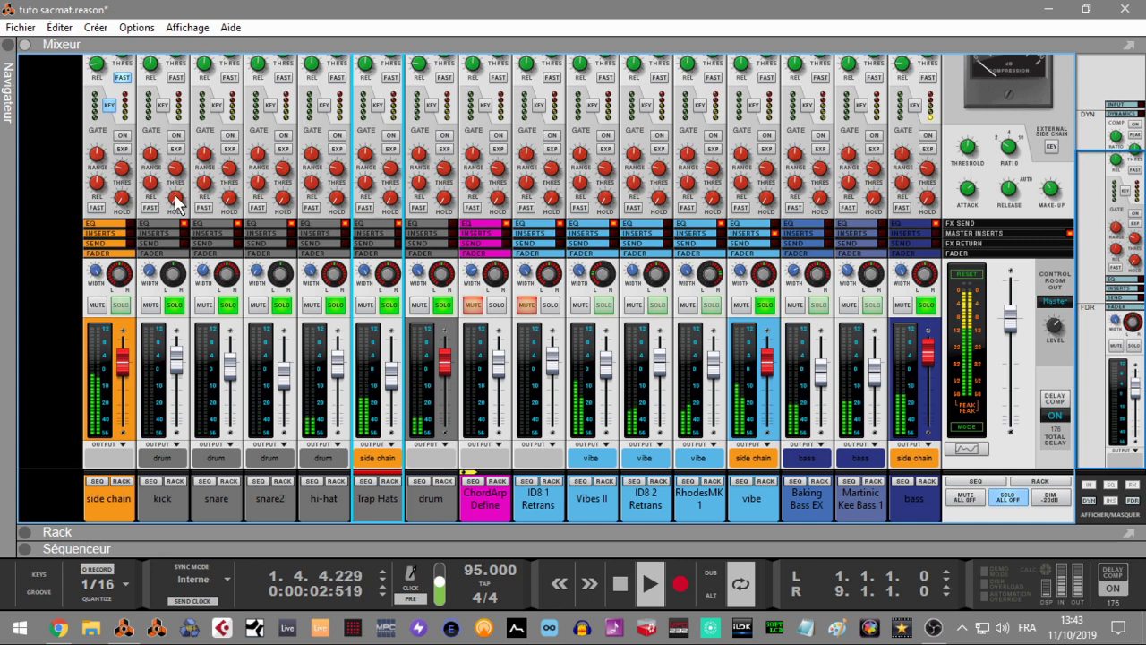
pyautogui.moveTo(1125, 268); pyautogui.dragTo(1115, 228)
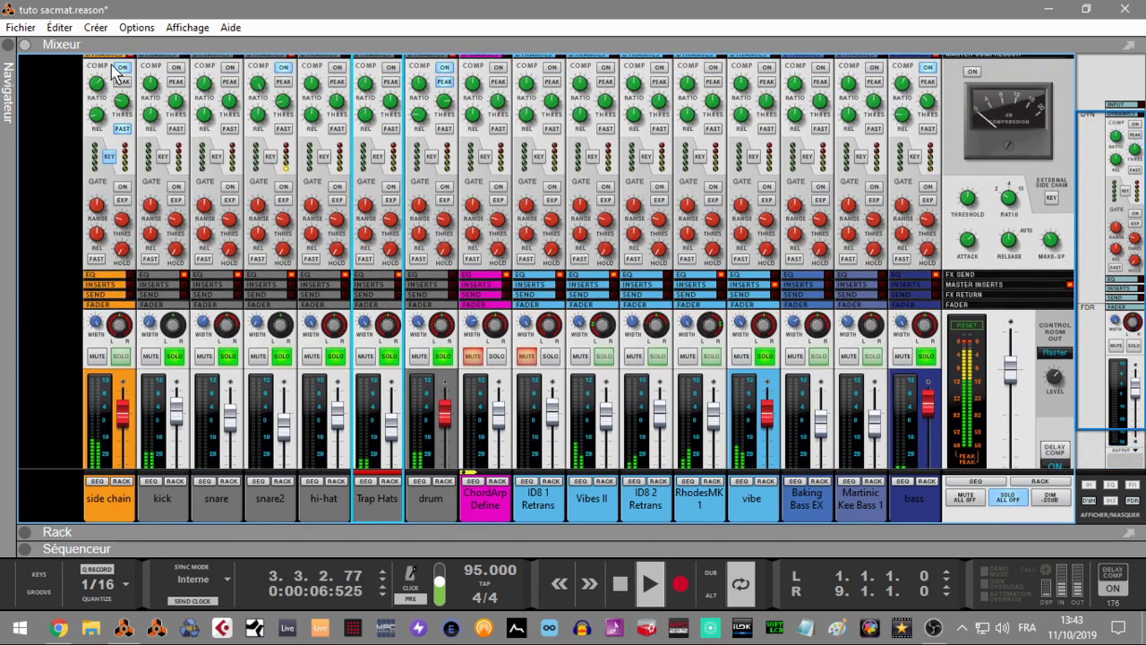
# Adjust the side chain channel's compressor ratio and play the song with only the side chain bus soloed.
pyautogui.moveTo(94, 80); pyautogui.dragTo(86, 74)
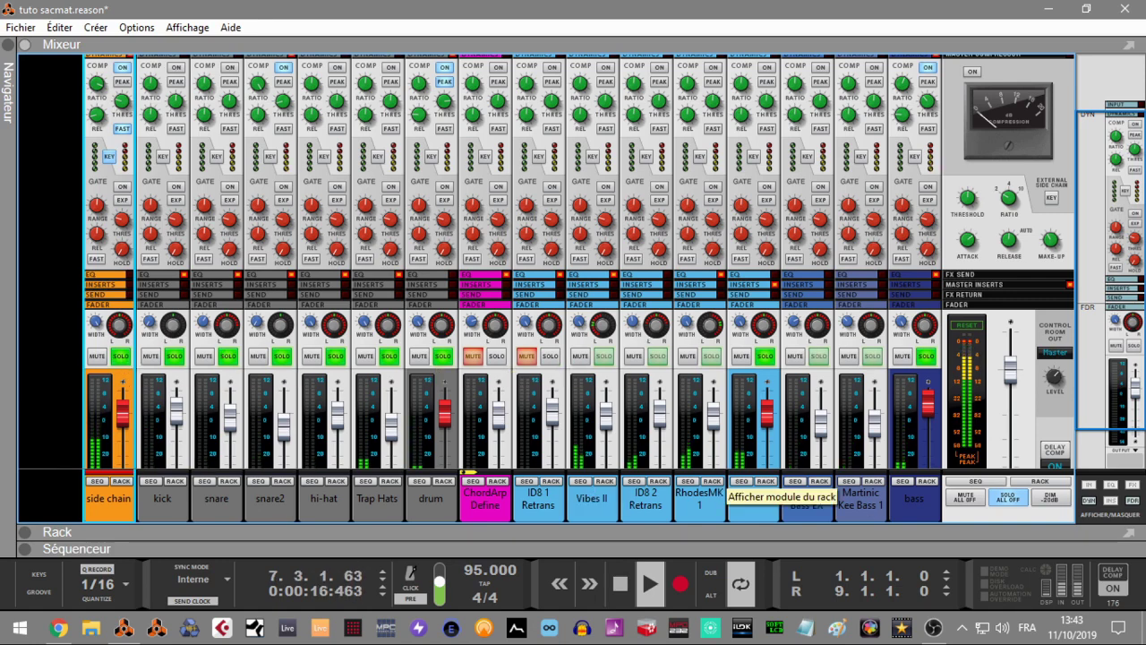
pyautogui.click(1009, 499)
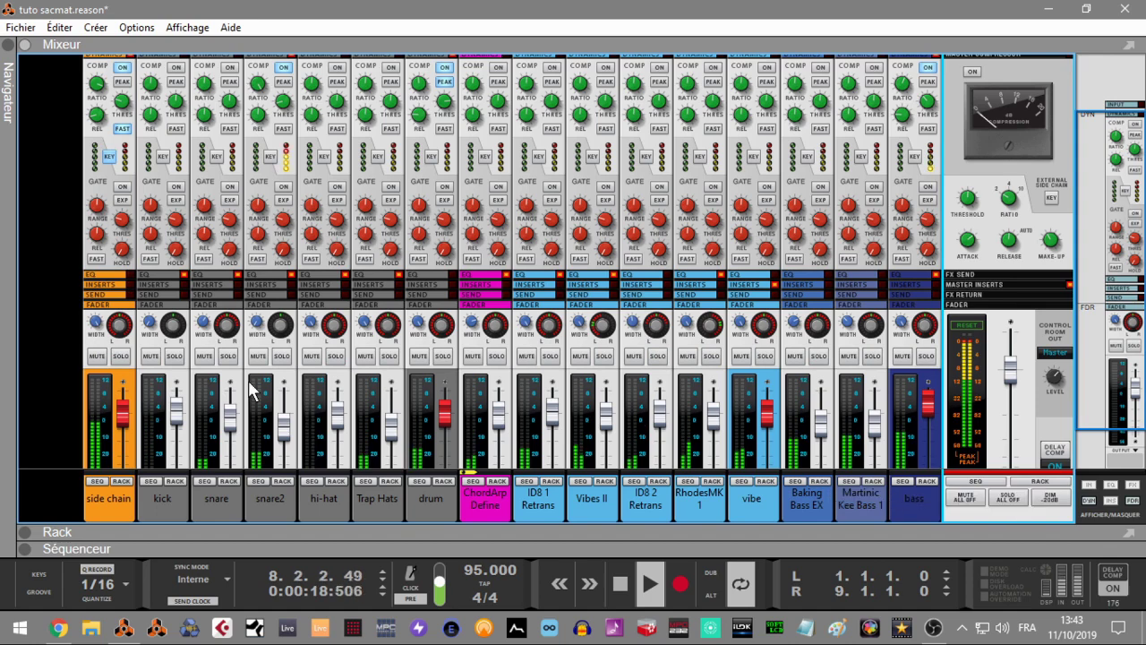
pyautogui.click(120, 356)
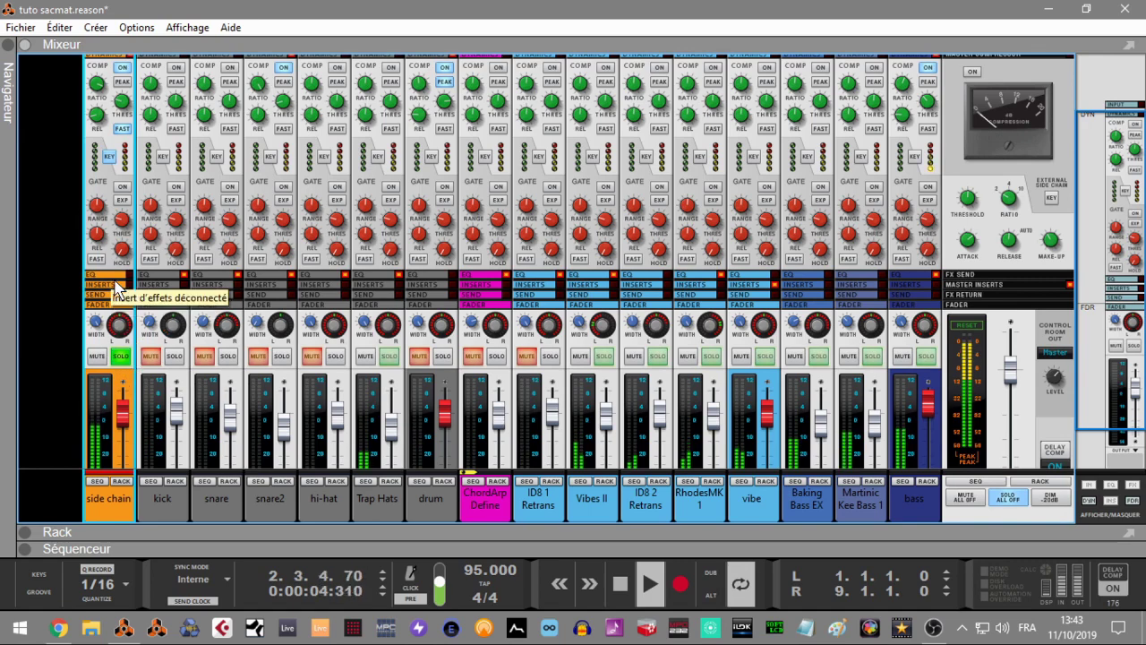
pyautogui.press('space')
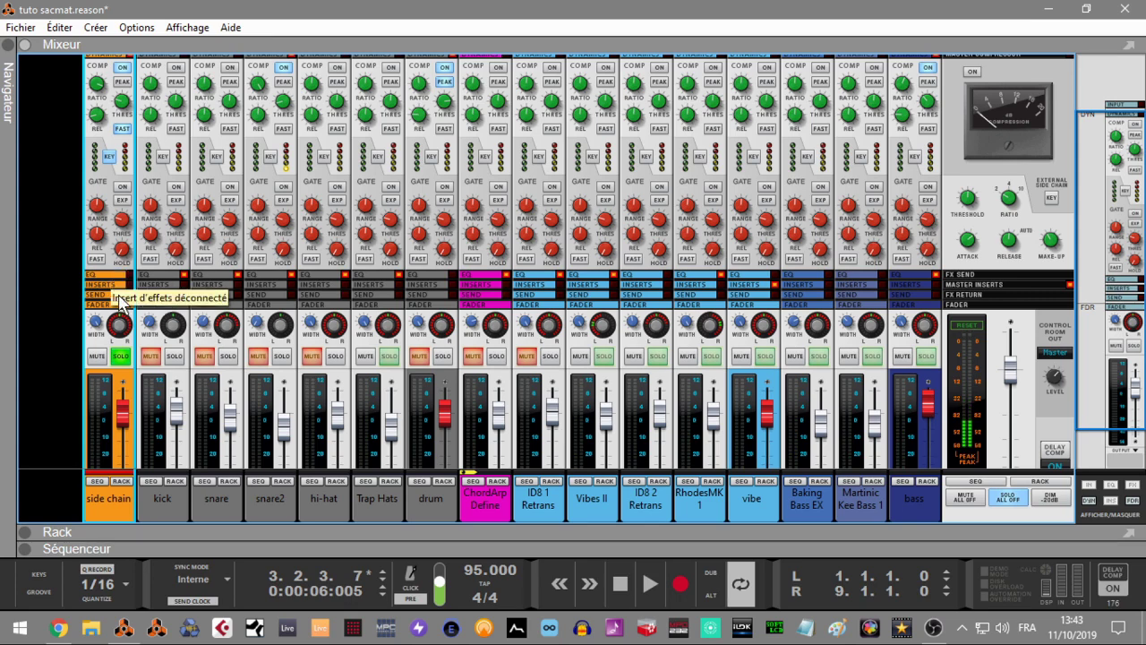
pyautogui.click(123, 358)
pyautogui.click(123, 358)
pyautogui.press('space')
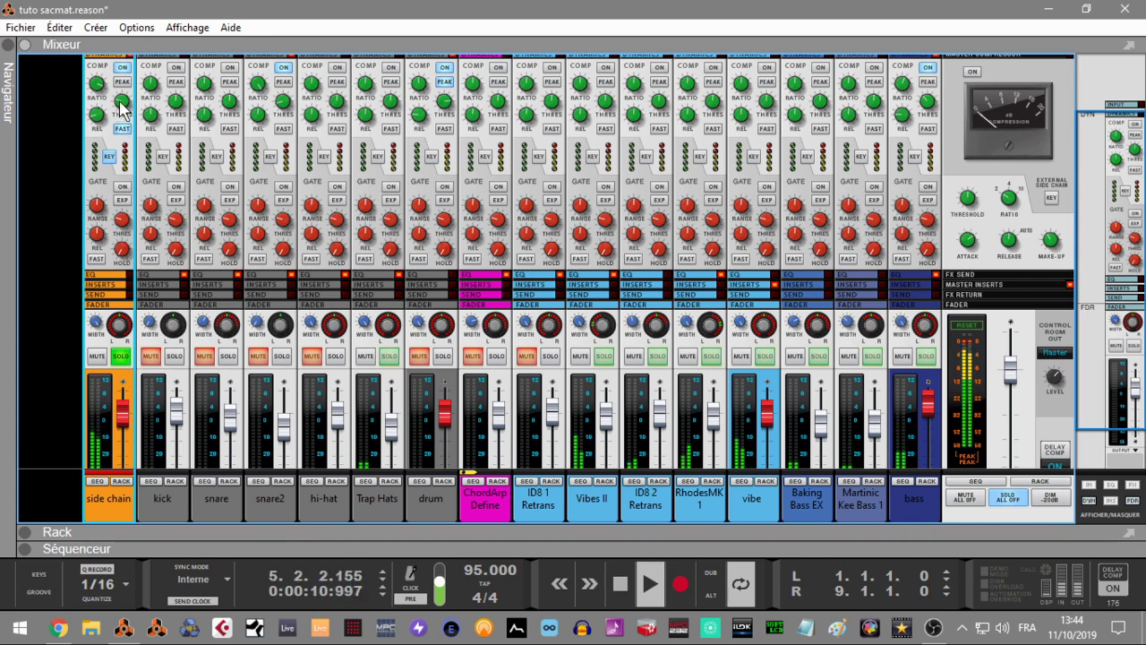
# Raise the side chain channel's compressor ratio to infinity:1 and clear all solos during playback.
pyautogui.moveTo(95, 90); pyautogui.dragTo(96, 81)
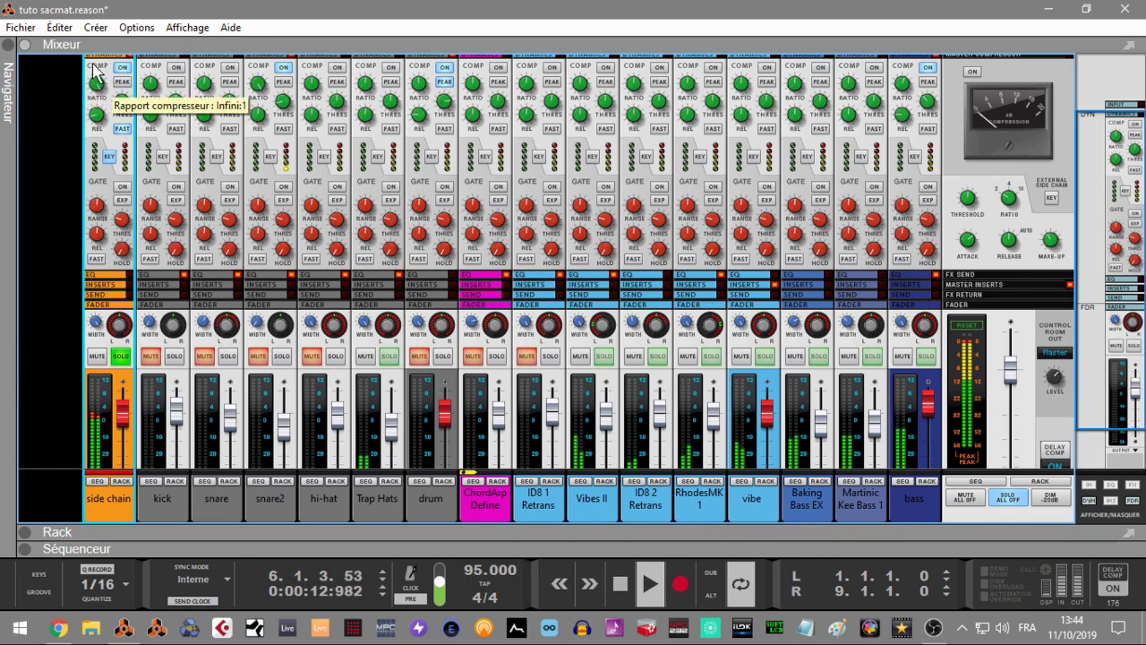
pyautogui.click(122, 129)
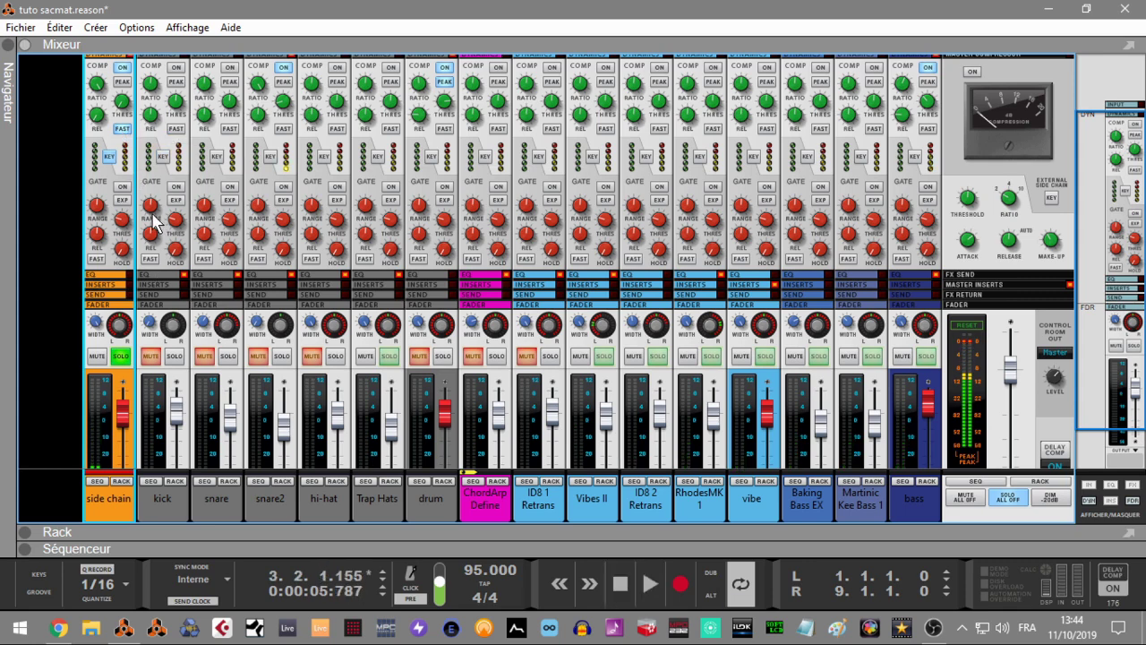
pyautogui.moveTo(154, 222)
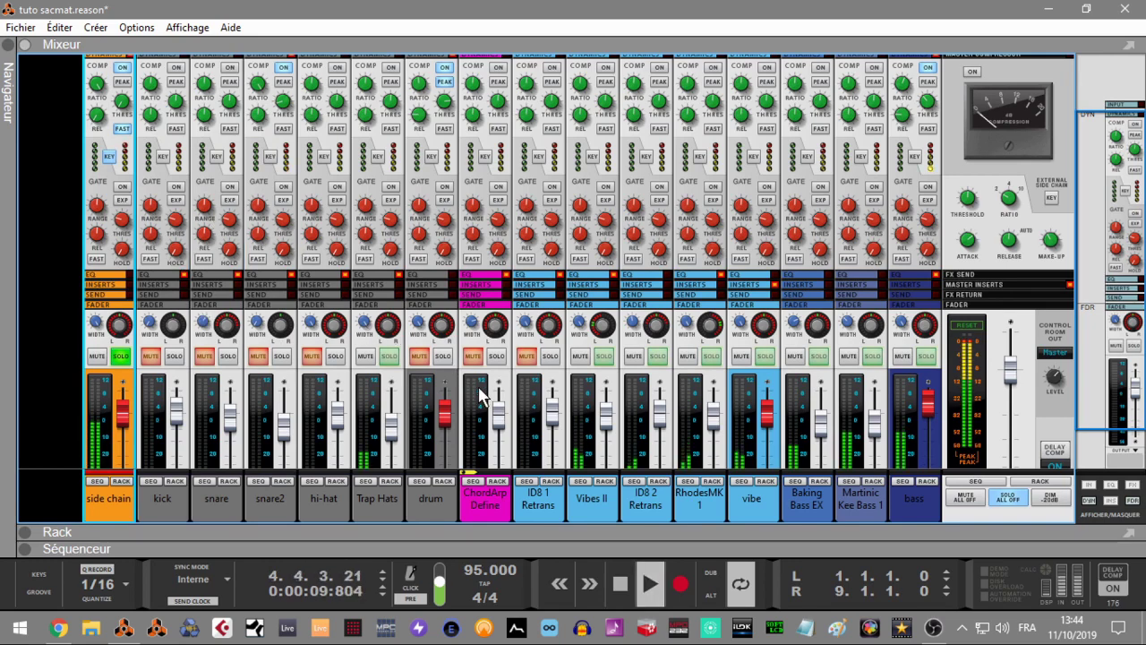
pyautogui.click(1008, 497)
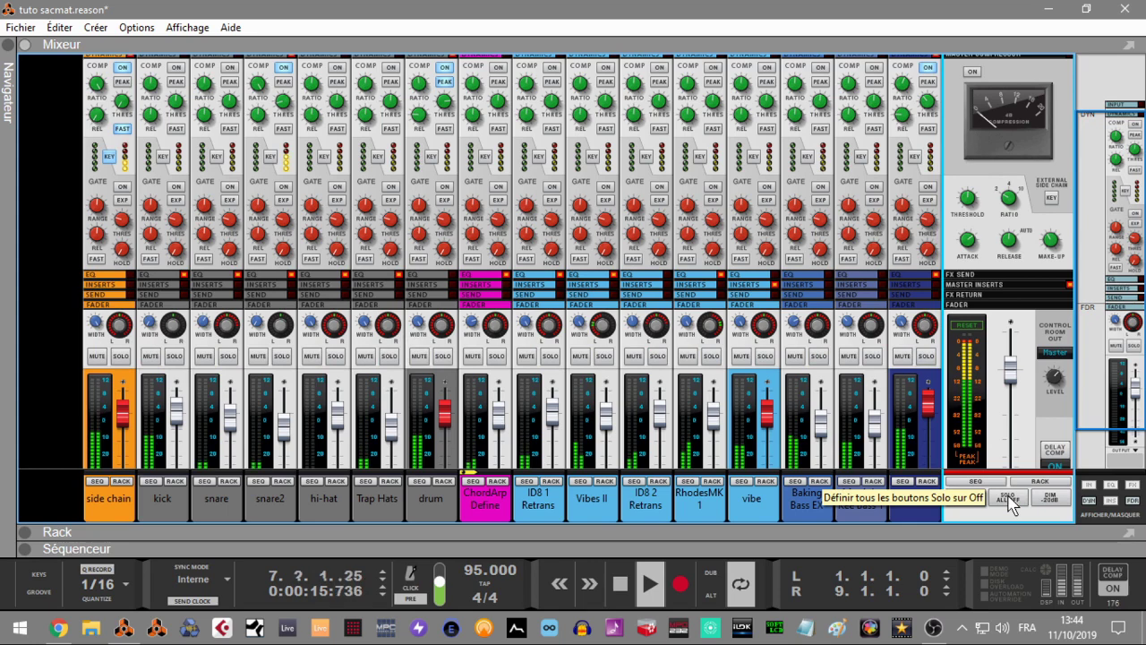
# Lower the side chain fader slightly and set its compressor to Peak mode with a -42.17 dB threshold and adjusted release.
pyautogui.click(120, 423)
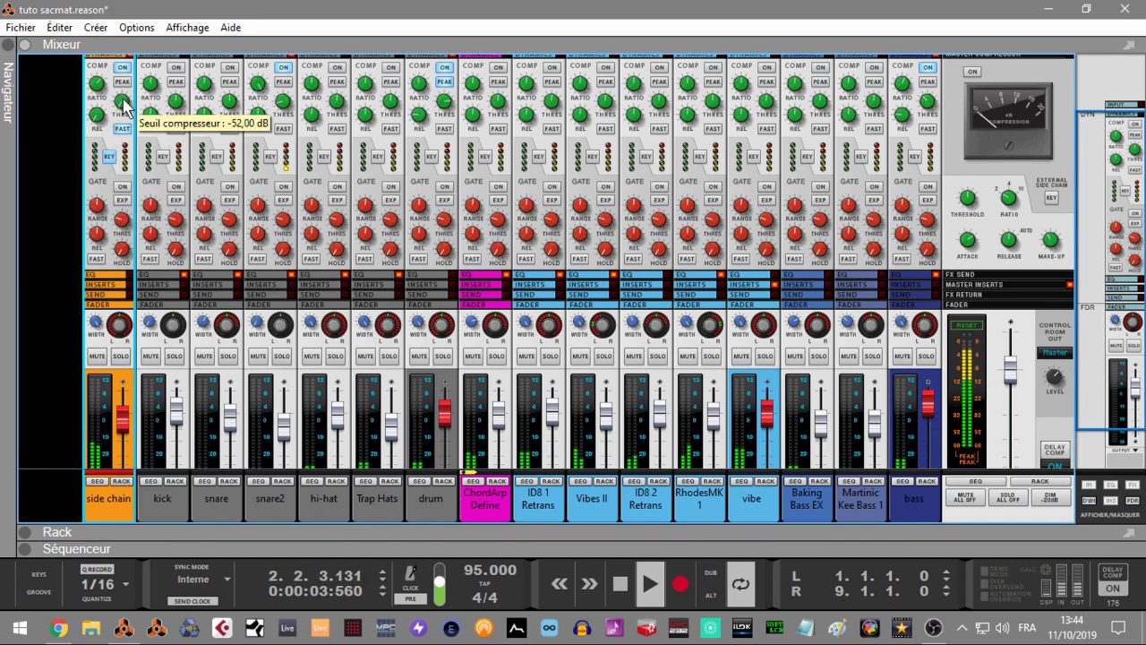
pyautogui.moveTo(125, 89); pyautogui.dragTo(121, 107)
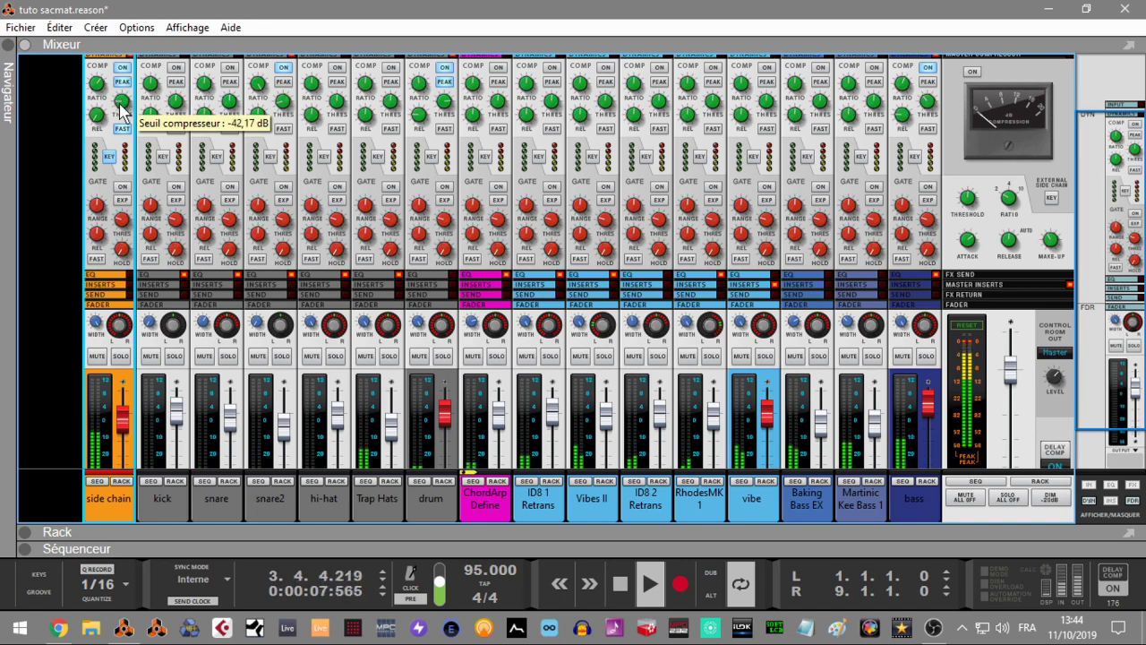
pyautogui.moveTo(97, 111); pyautogui.dragTo(106, 114)
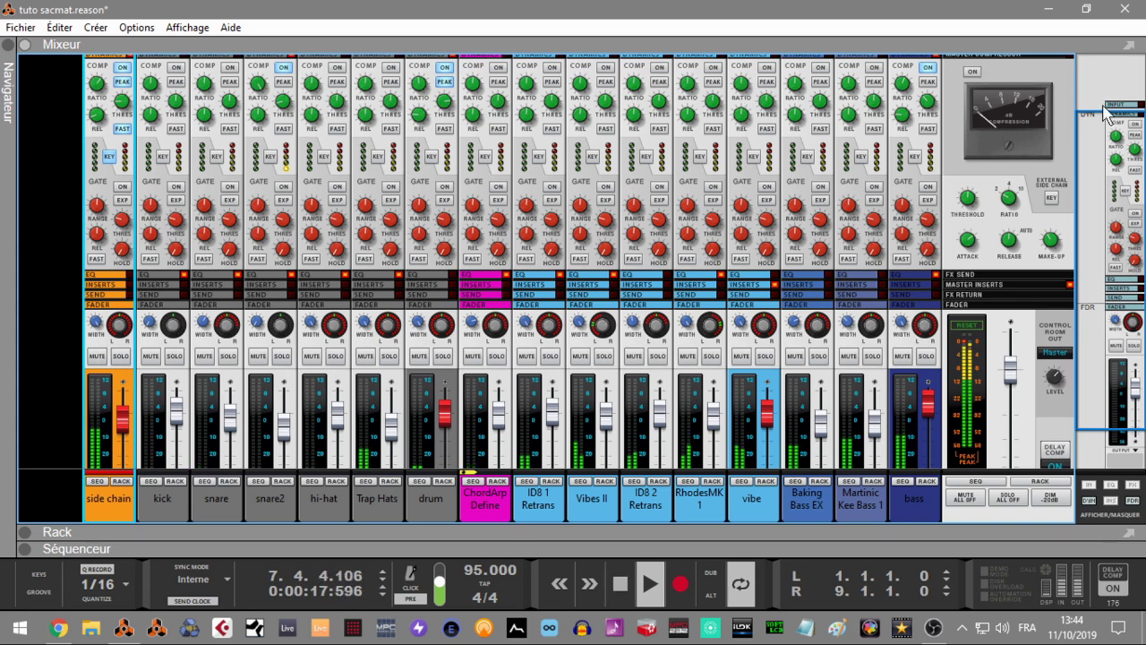
# Lower the Trap Hats fader slightly while listening to the full mix, and stop playback.
pyautogui.moveTo(1103, 136); pyautogui.dragTo(1108, 218)
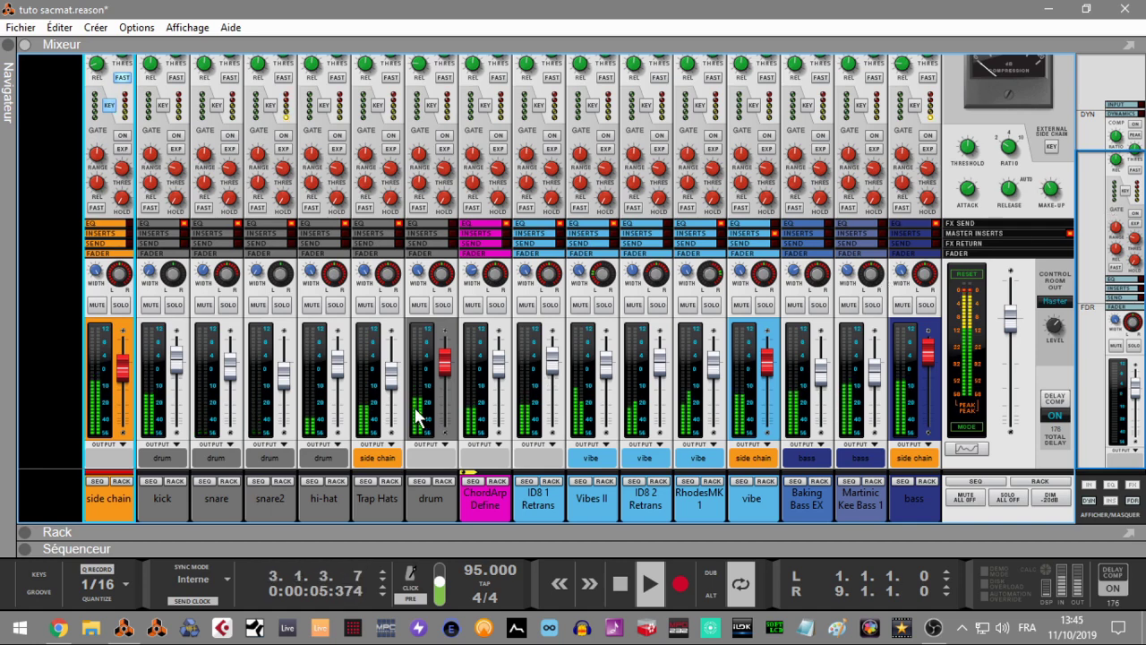
pyautogui.click(395, 387)
pyautogui.moveTo(395, 387); pyautogui.dragTo(398, 392)
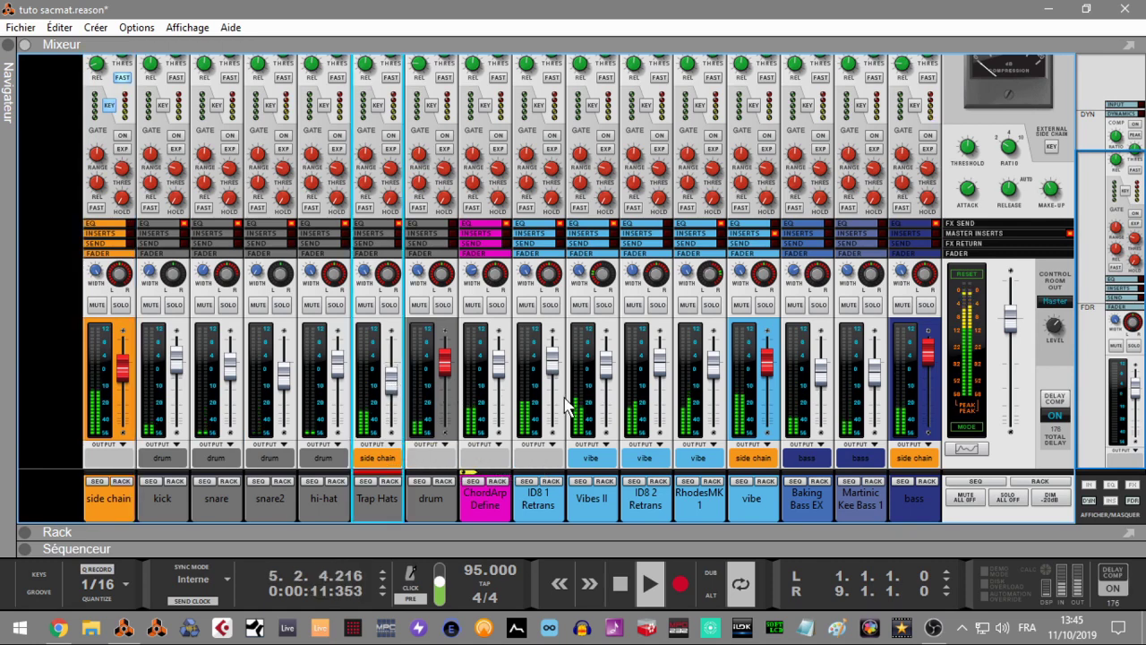
pyautogui.press('space')
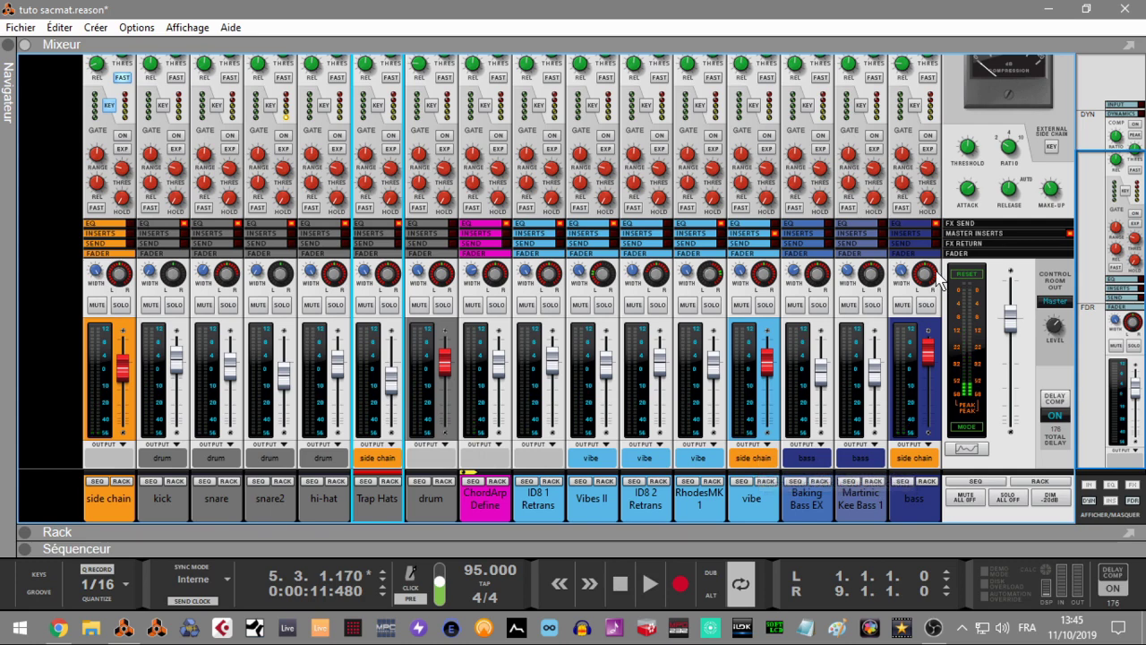
# Switch off the side chain channel's mixer compressor with its Peak, Fast and Key options, and show the channel's insert FX in the rack.
pyautogui.moveTo(1103, 213); pyautogui.dragTo(1094, 161)
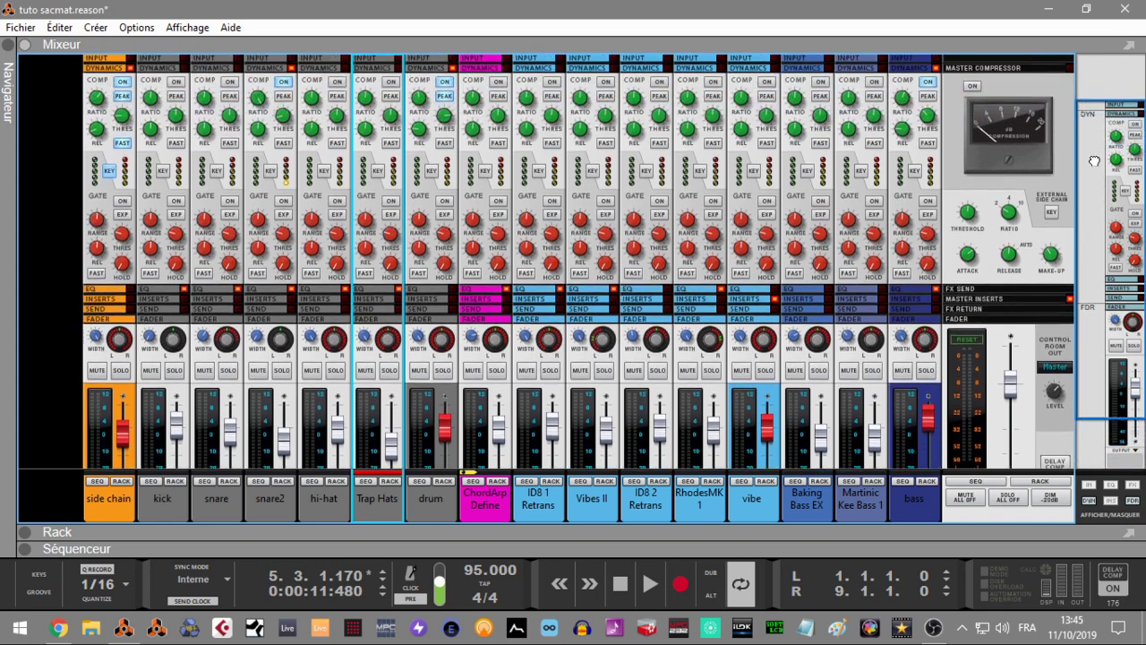
pyautogui.click(124, 82)
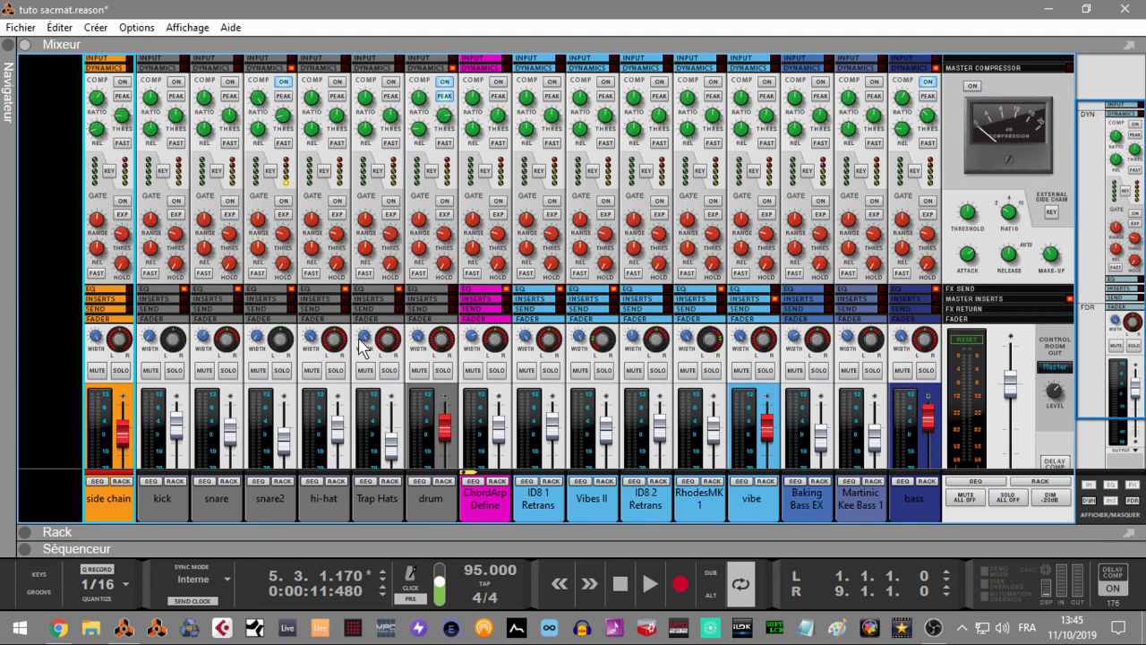
pyautogui.click(26, 532)
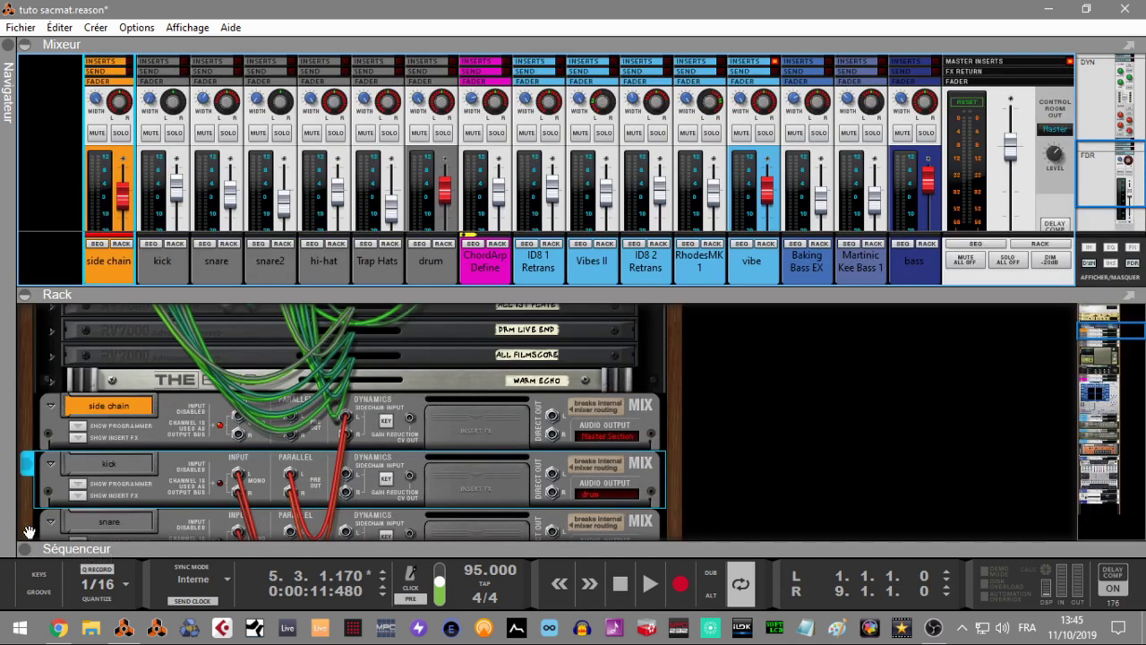
pyautogui.click(78, 437)
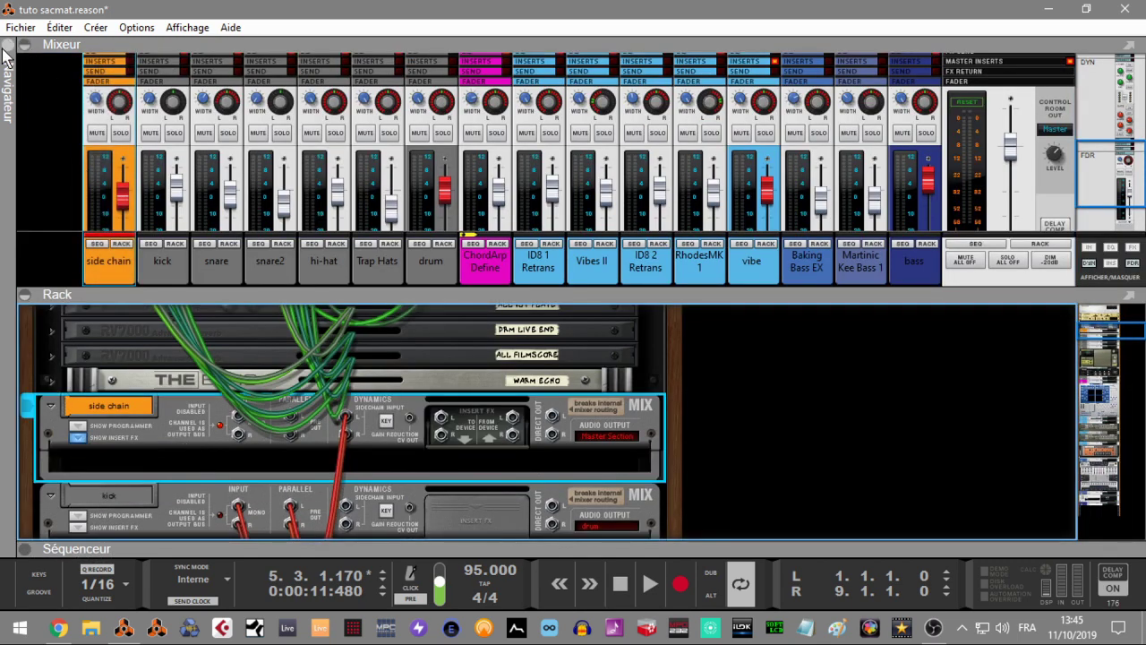
# Add an MClass Compressor from the Reason effects to the side chain channel's insert FX.
pyautogui.click(5, 56)
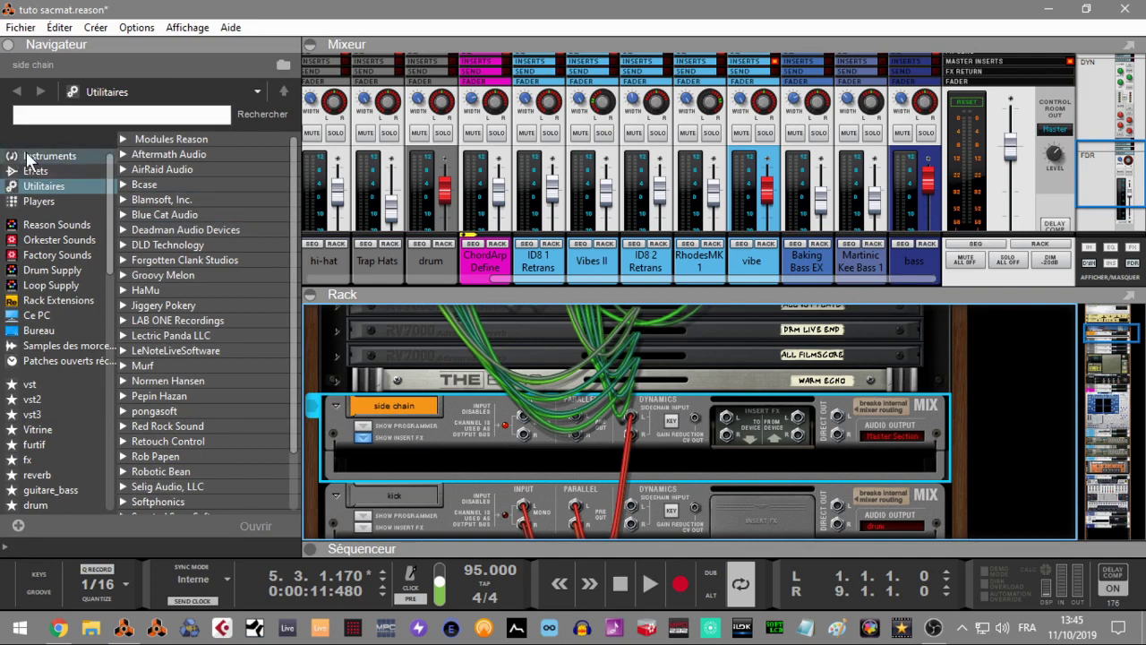
pyautogui.click(27, 156)
pyautogui.click(32, 170)
pyautogui.scroll(-3, 306, 176)
pyautogui.scroll(3, 306, 176)
pyautogui.click(125, 139)
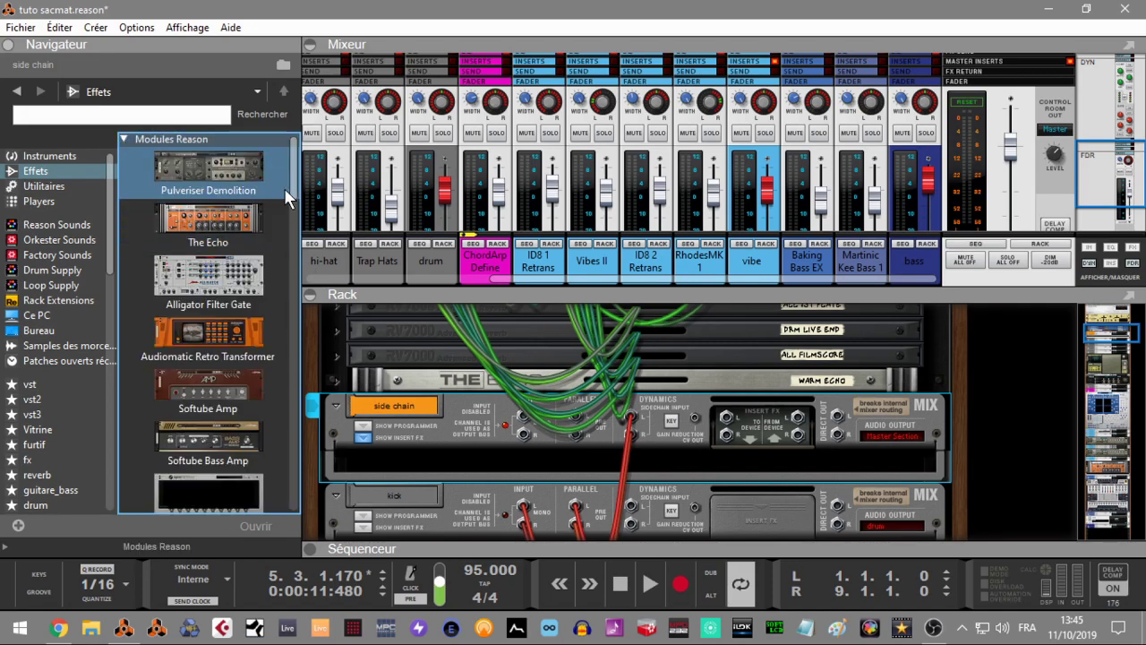
pyautogui.moveTo(292, 182); pyautogui.dragTo(306, 264)
pyautogui.moveTo(221, 334); pyautogui.dragTo(523, 460)
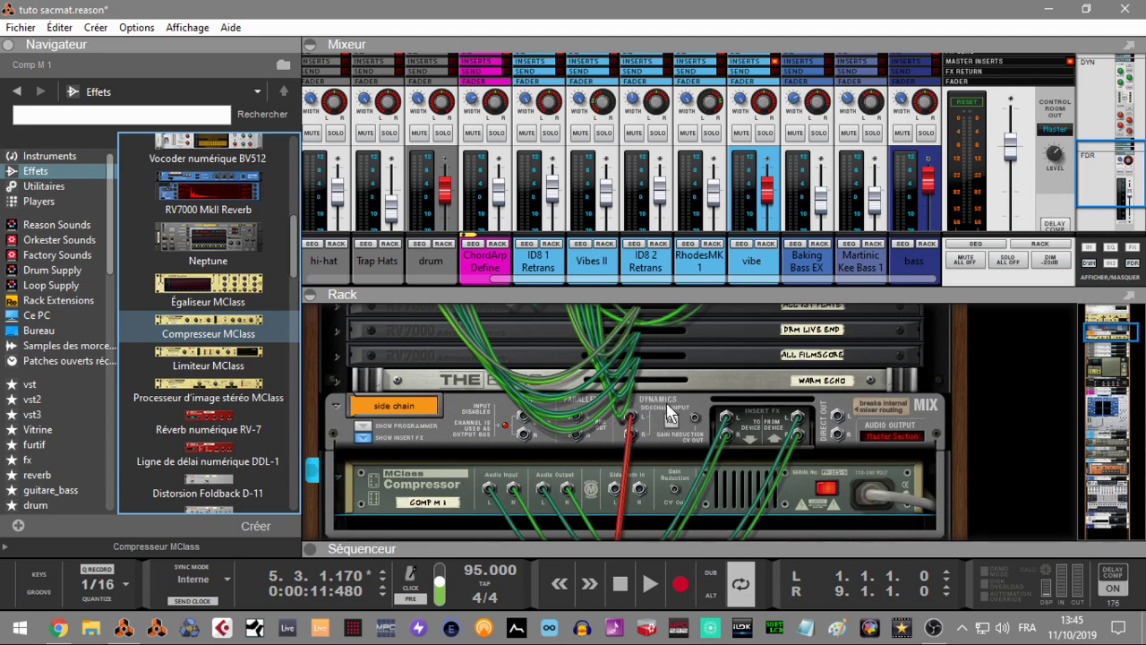
# Move both kick cables from the side chain channel's dynamics inputs to the MClass Compressor's Sidechain In, and show the rack's front.
pyautogui.moveTo(633, 422); pyautogui.dragTo(615, 491)
pyautogui.moveTo(633, 432); pyautogui.dragTo(638, 495)
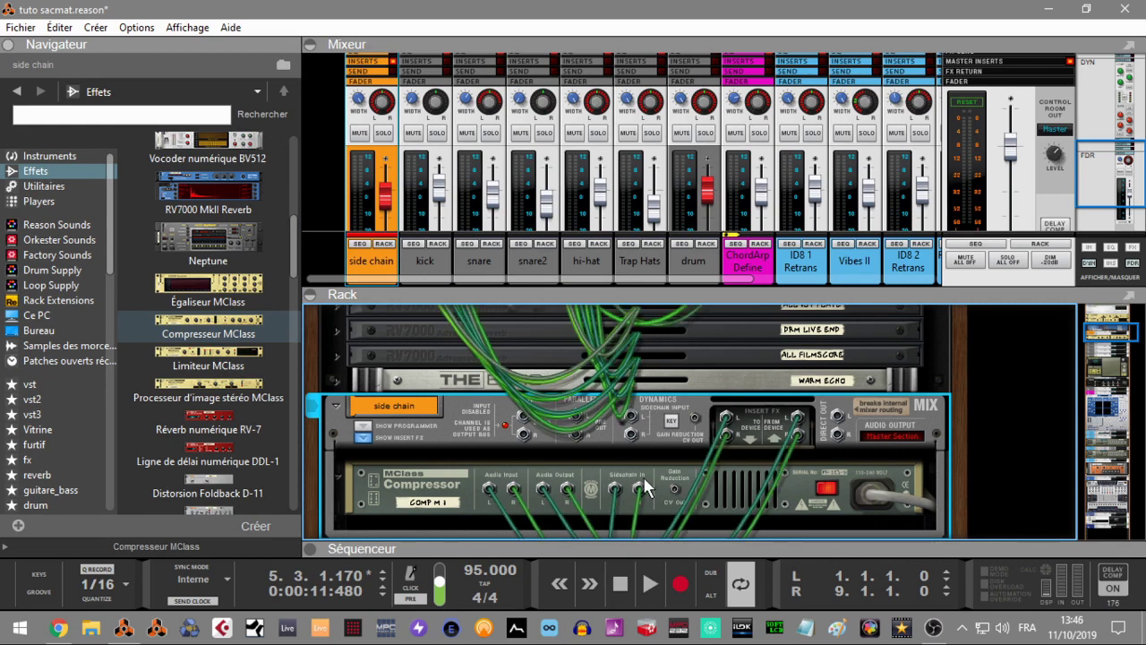
pyautogui.press('Tab')
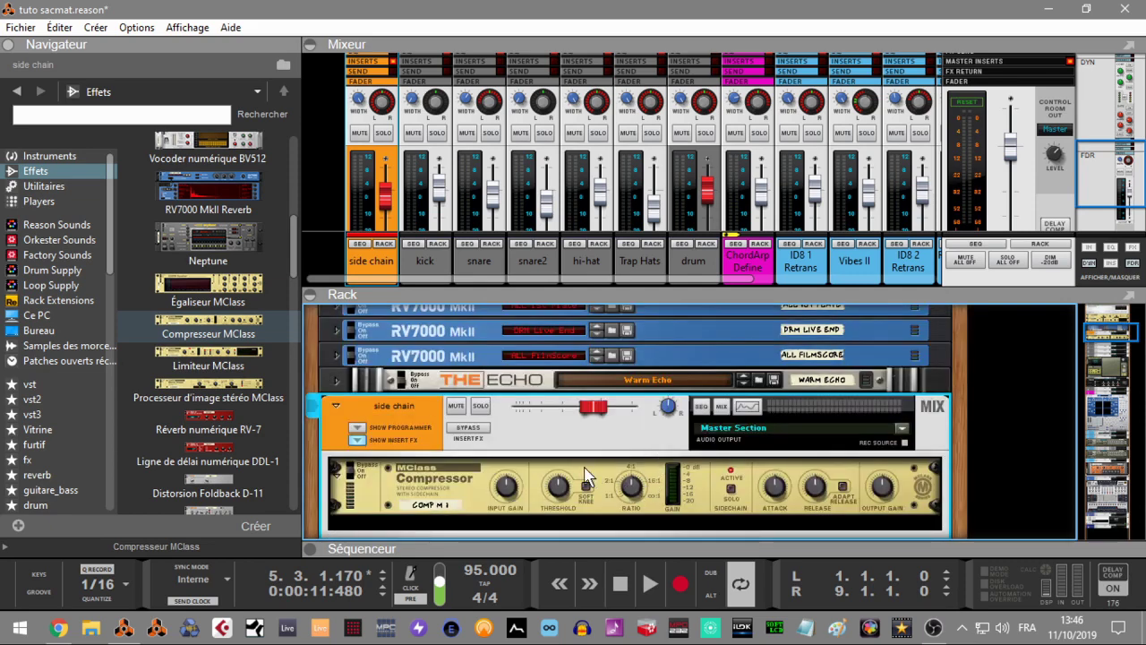
# Solo the side chain and kick channels and play the song from the start.
pyautogui.click(385, 135)
pyautogui.click(437, 134)
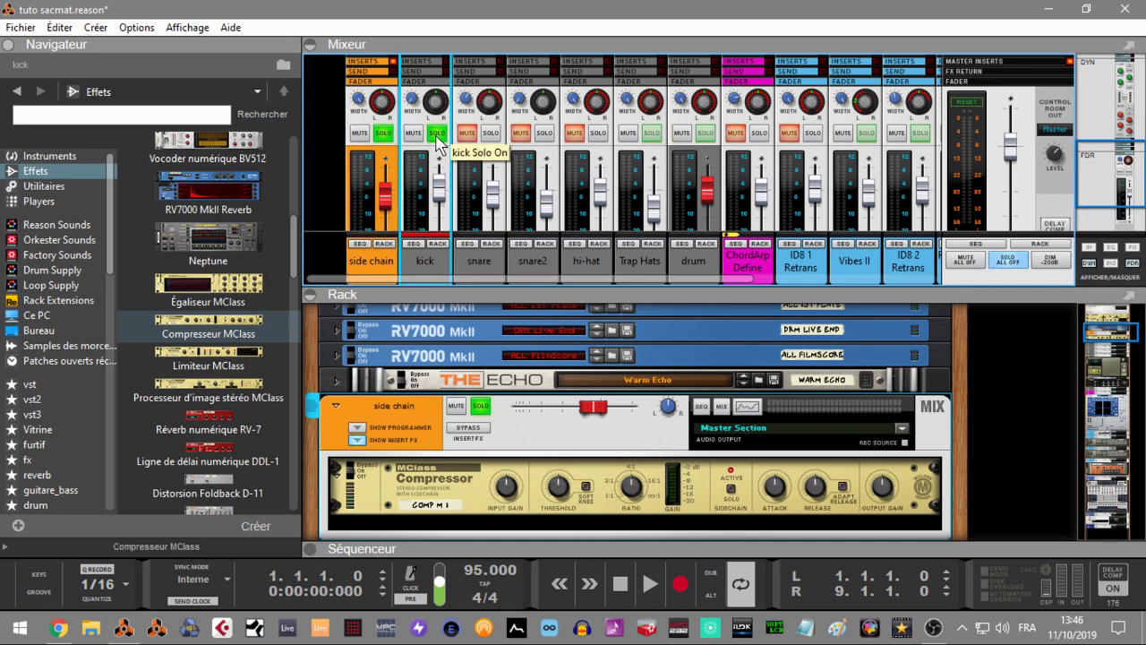
pyautogui.press('space')
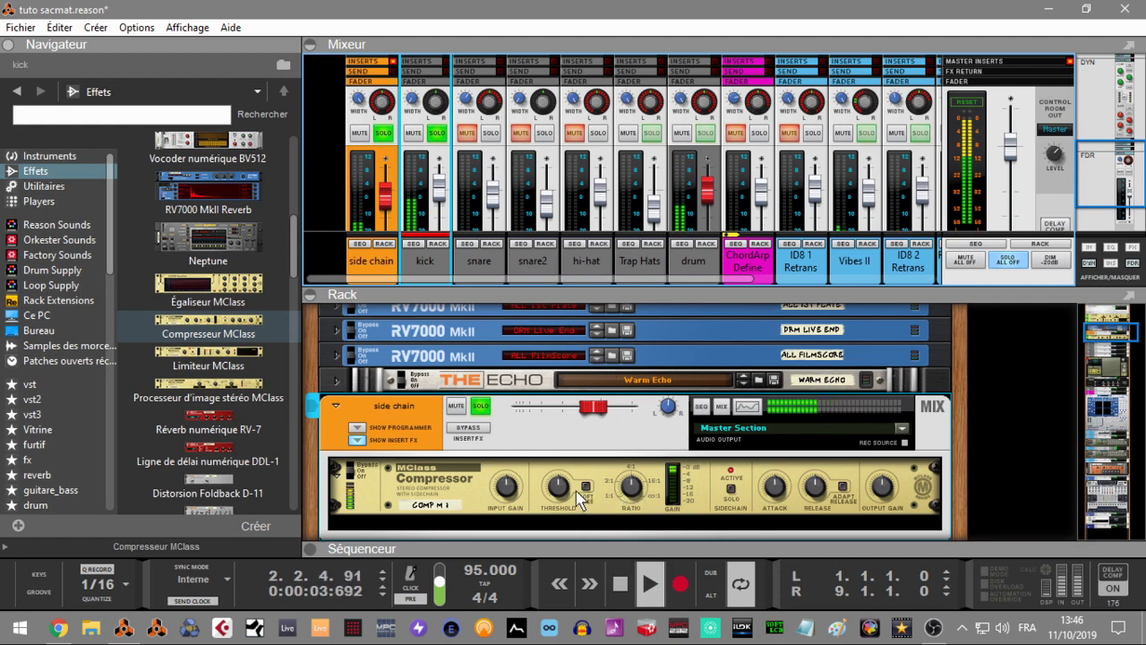
# Lower the MClass Compressor's threshold, attack and release, and set its ratio to 16.8:1.
pyautogui.moveTo(557, 486); pyautogui.dragTo(555, 546)
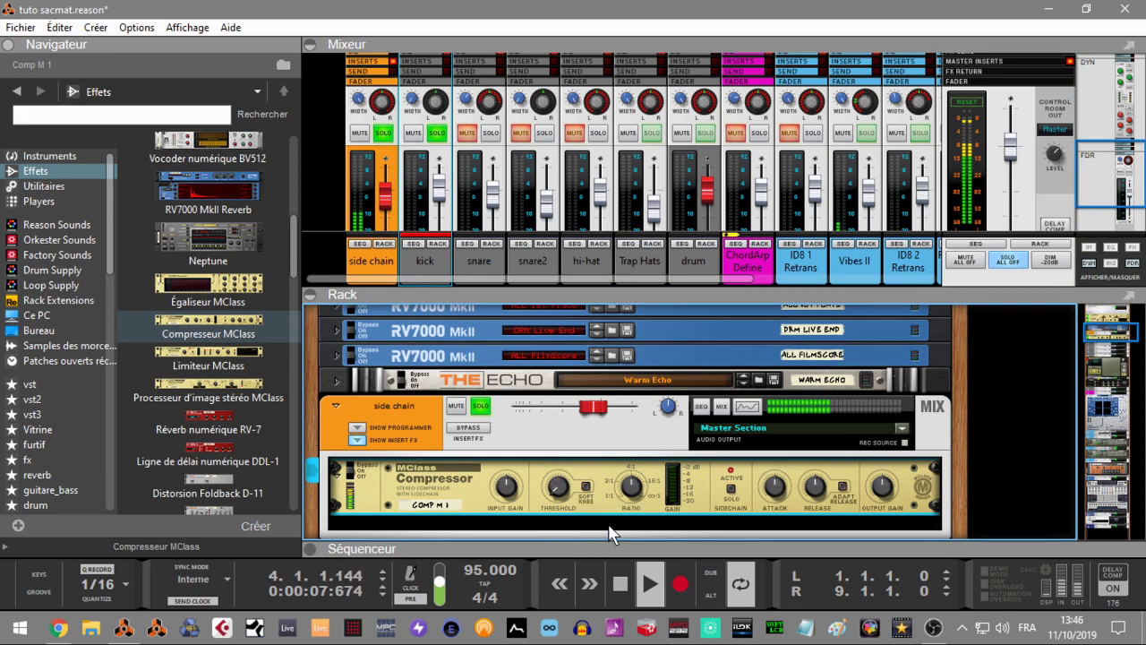
pyautogui.moveTo(774, 488); pyautogui.dragTo(770, 535)
pyautogui.moveTo(814, 488); pyautogui.dragTo(811, 515)
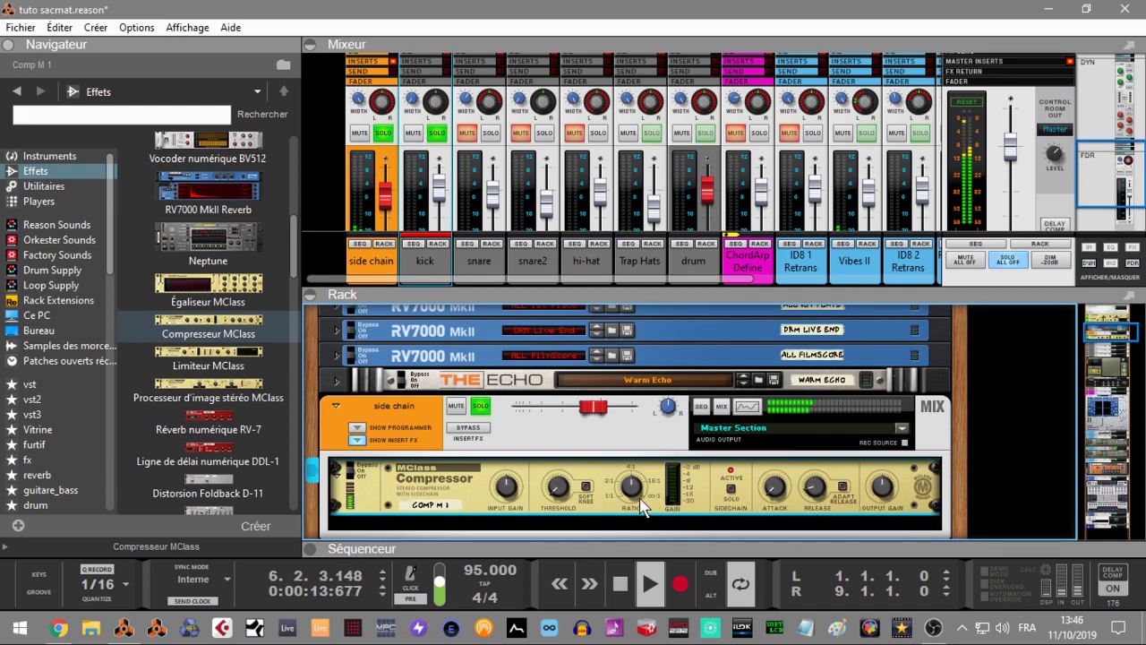
pyautogui.moveTo(629, 506)
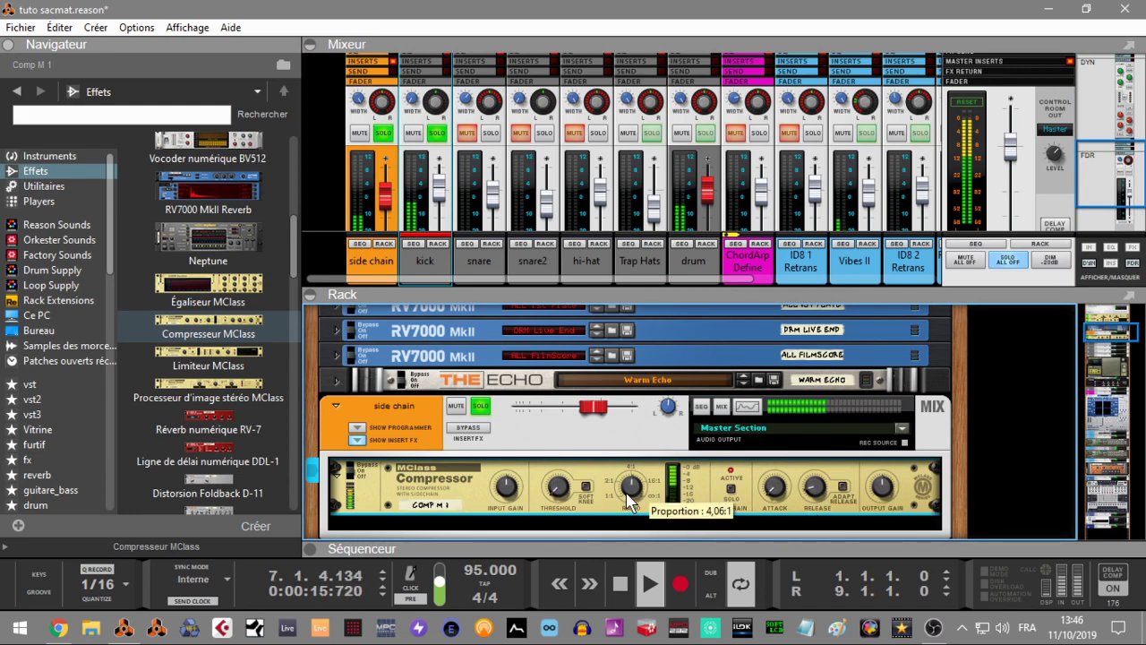
pyautogui.moveTo(631, 502); pyautogui.dragTo(627, 498)
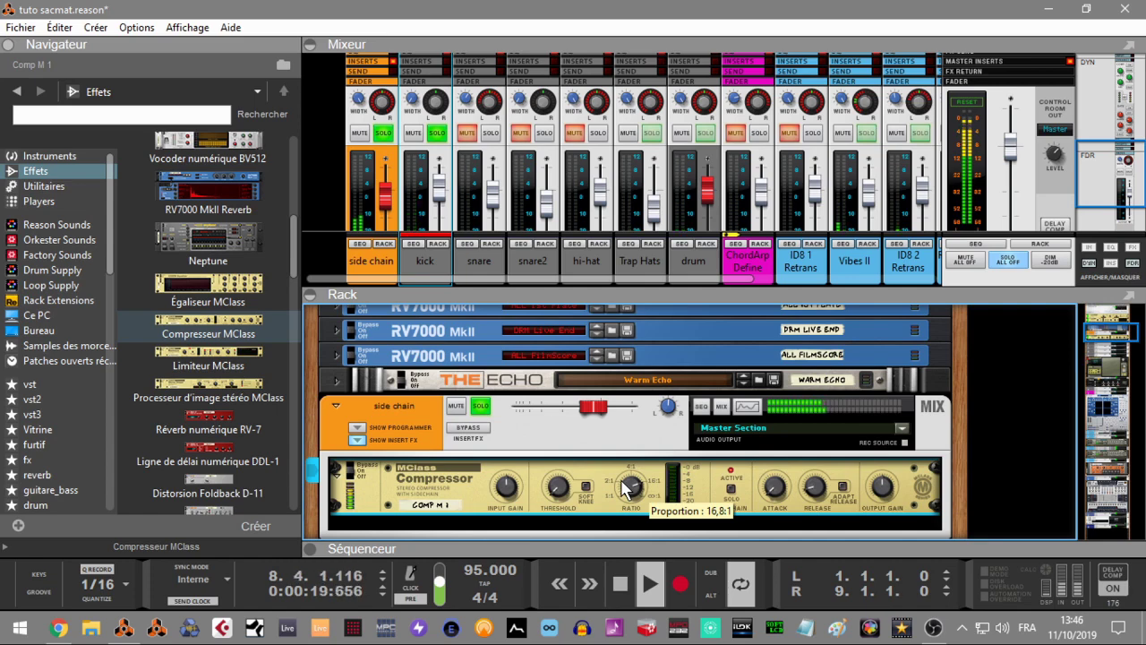
# Compare playback with the side chain bus unsoloed and soloed, clear the side chain and kick solos, and stop playback.
pyautogui.click(477, 410)
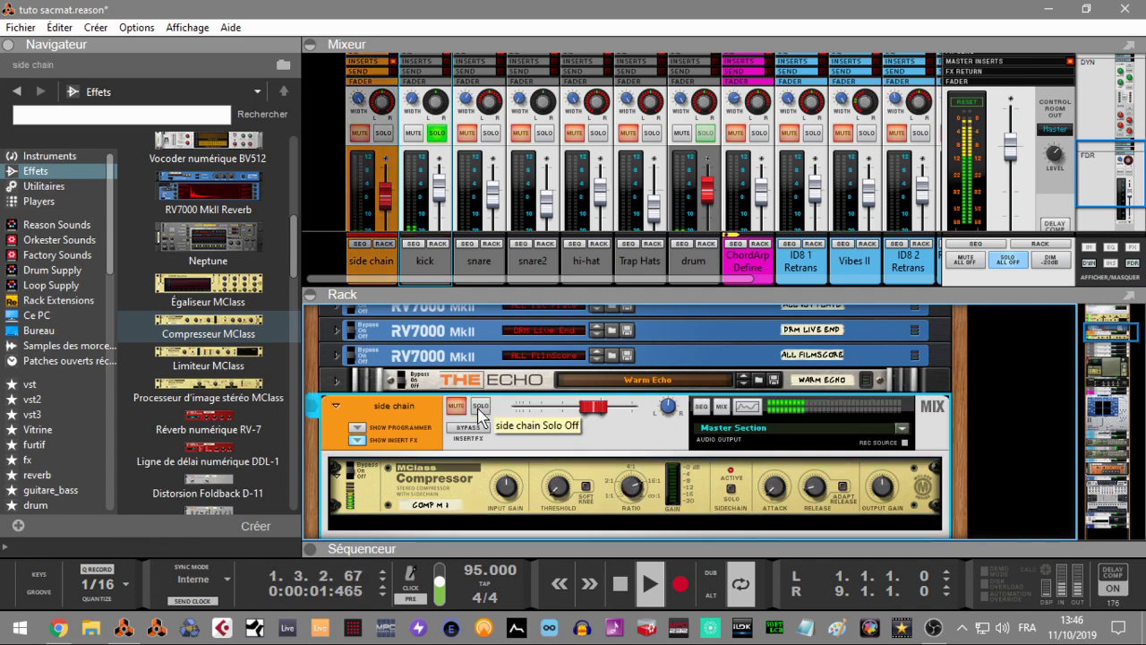
pyautogui.click(437, 132)
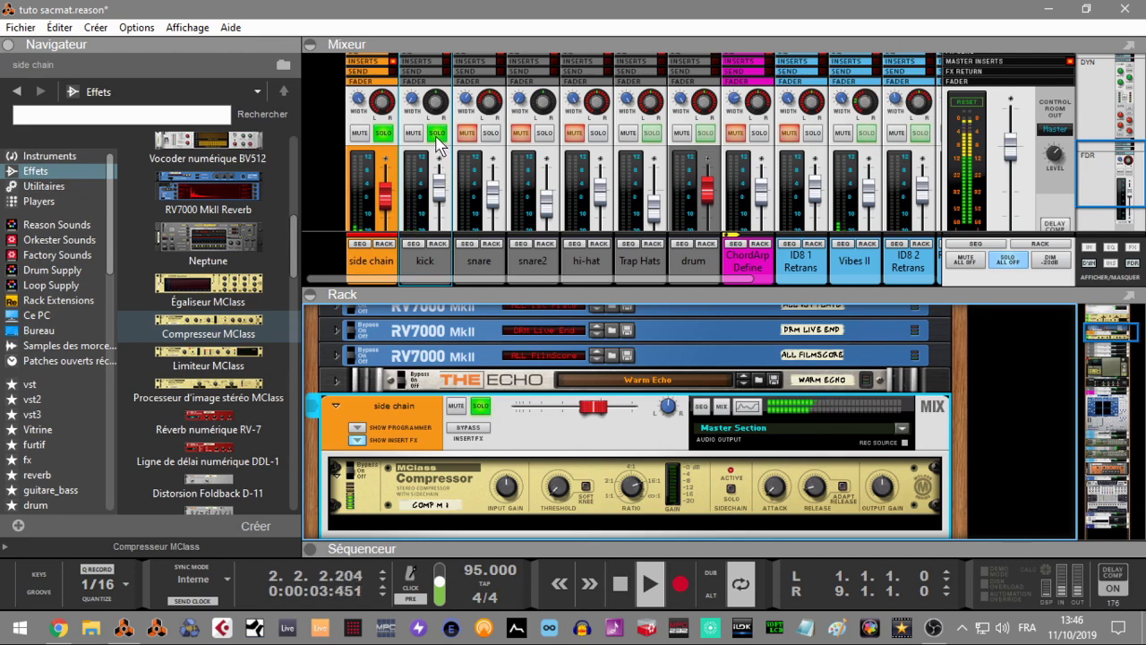
pyautogui.click(383, 132)
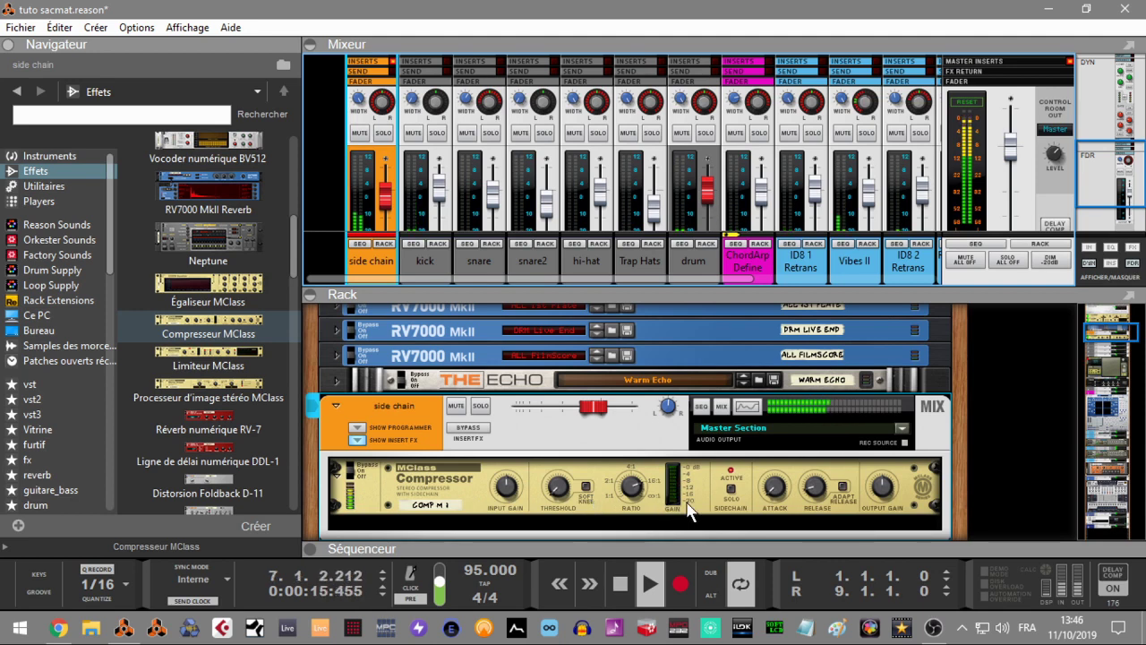
pyautogui.press('space')
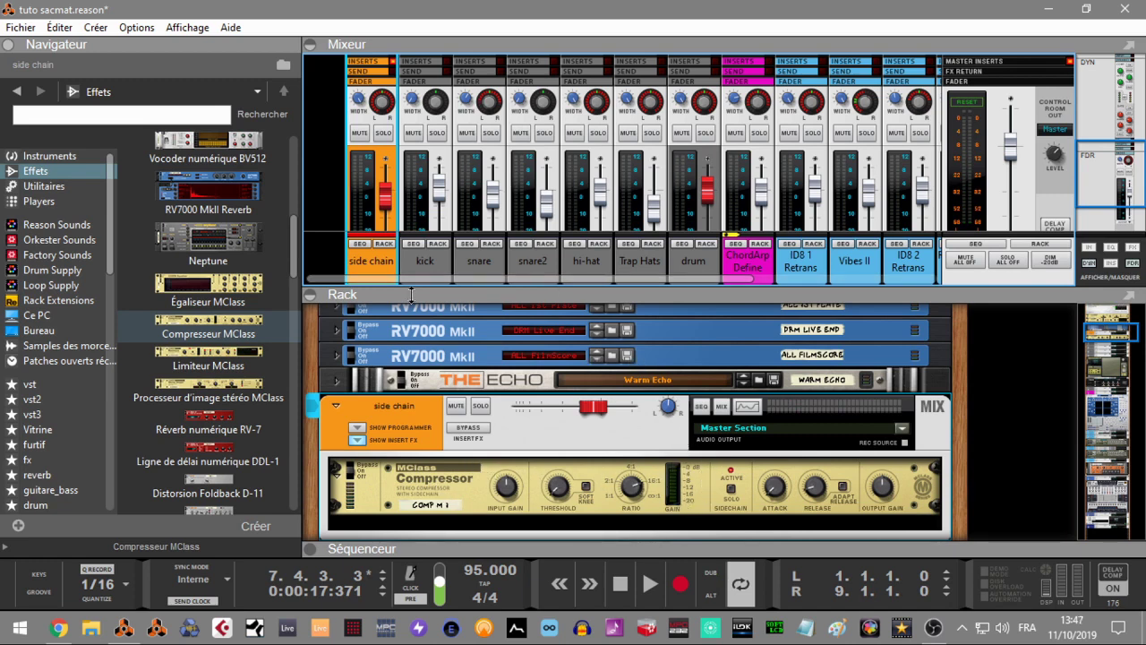
# Collapse the Reason modules group in the effects browser.
pyautogui.moveTo(290, 254); pyautogui.dragTo(285, 141)
pyautogui.click(124, 140)
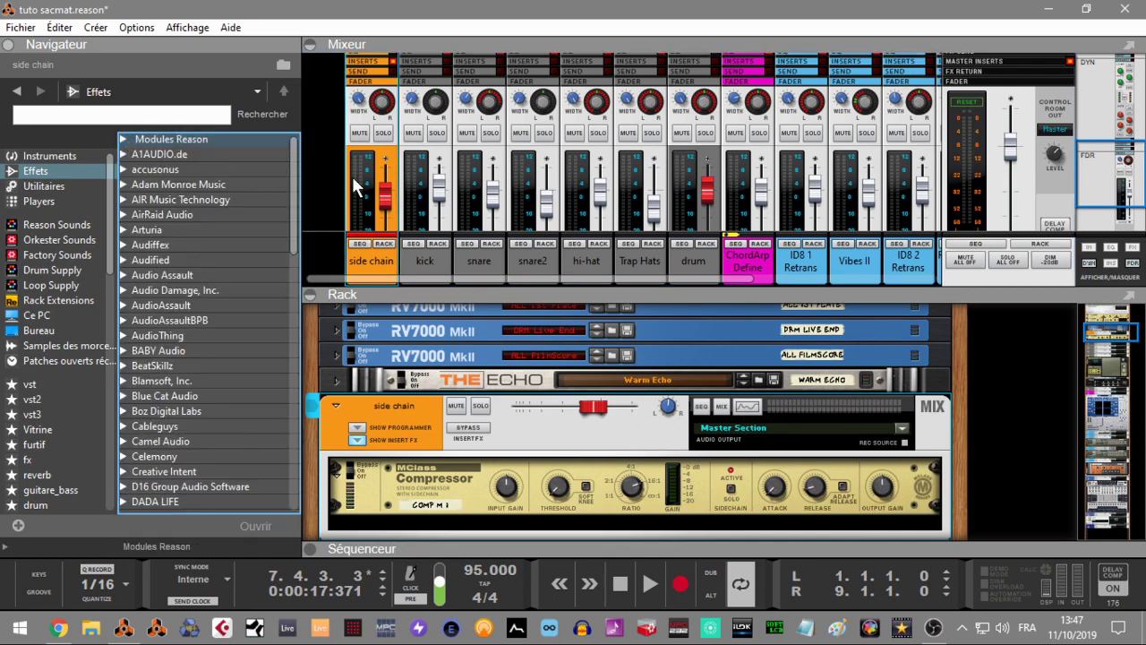
# Insert Arturia's Comp FET-76 effect below the MClass Compressor in the side chain bus's insert effects.
pyautogui.moveTo(298, 181); pyautogui.dragTo(297, 190)
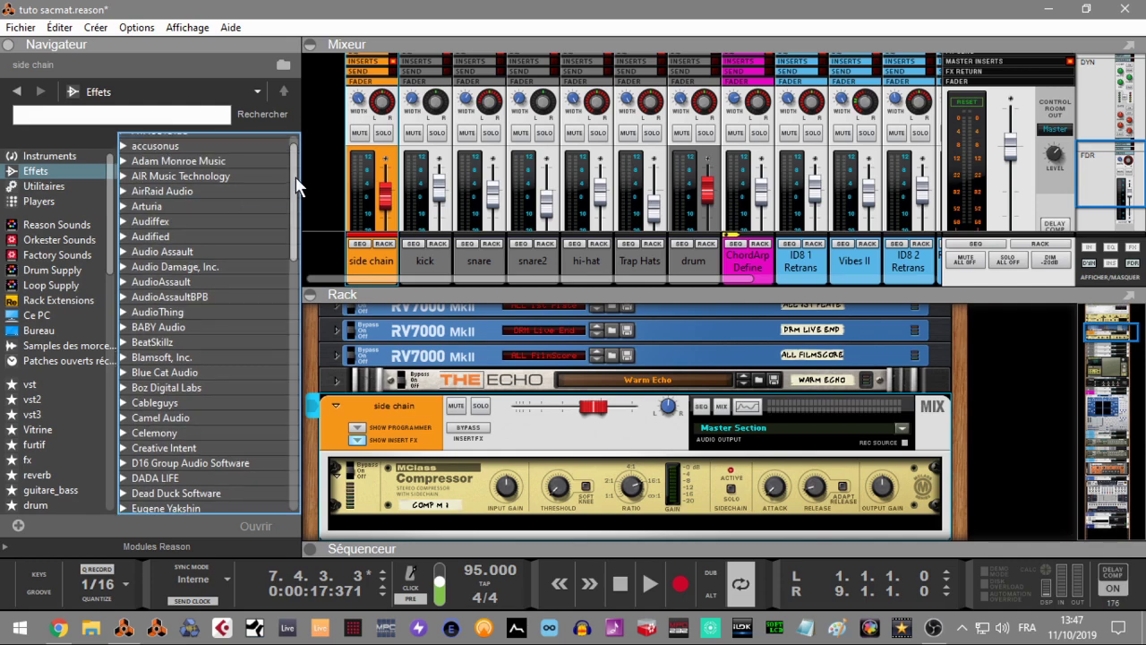
pyautogui.moveTo(296, 183); pyautogui.dragTo(296, 178)
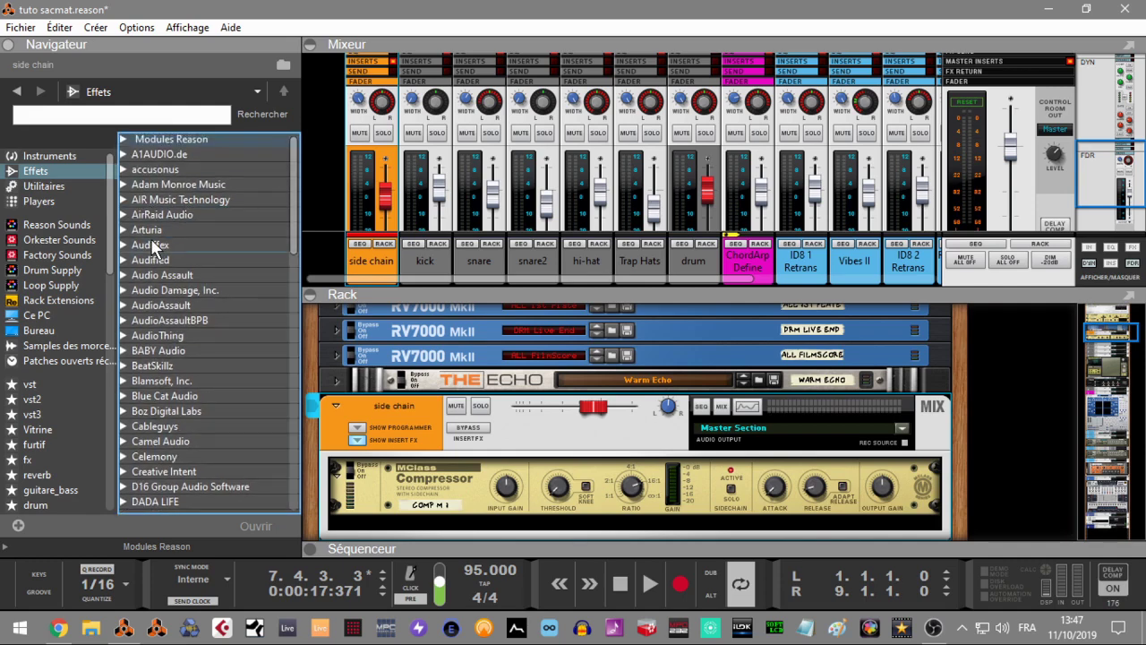
pyautogui.doubleClick(125, 231)
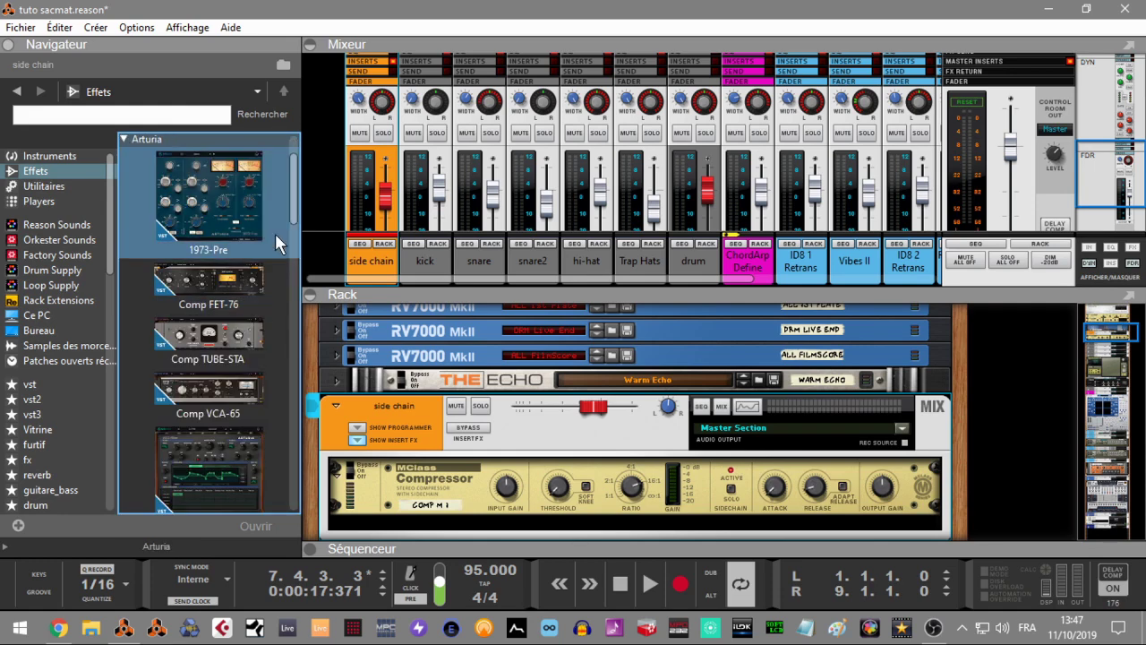
pyautogui.moveTo(293, 210); pyautogui.dragTo(294, 218)
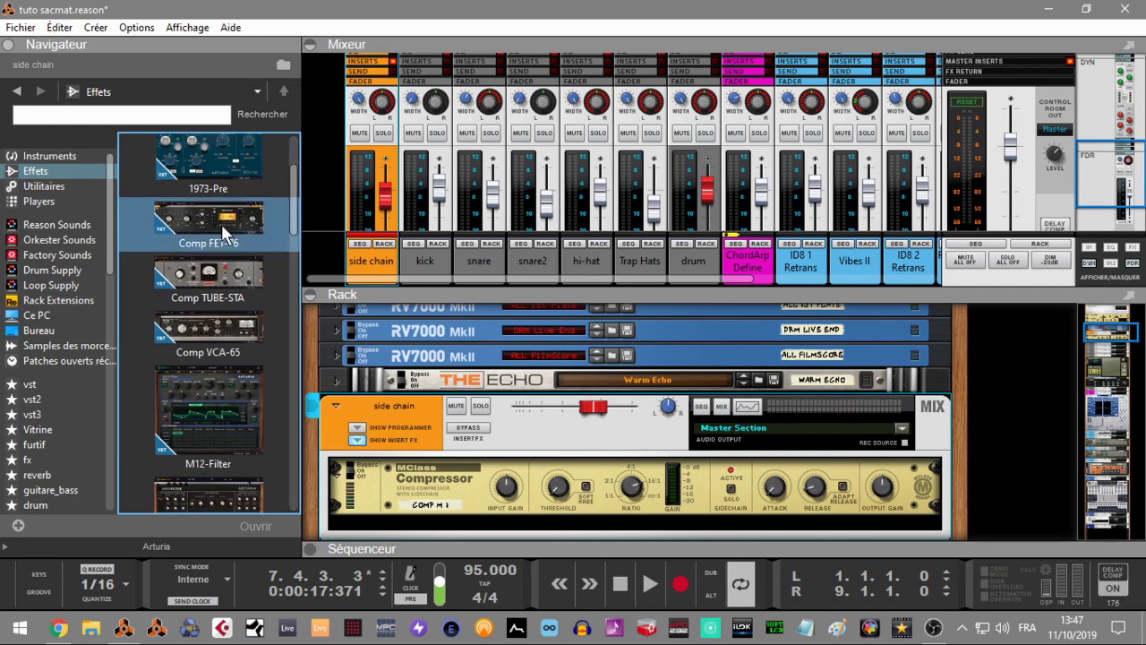
pyautogui.moveTo(293, 165); pyautogui.dragTo(353, 503)
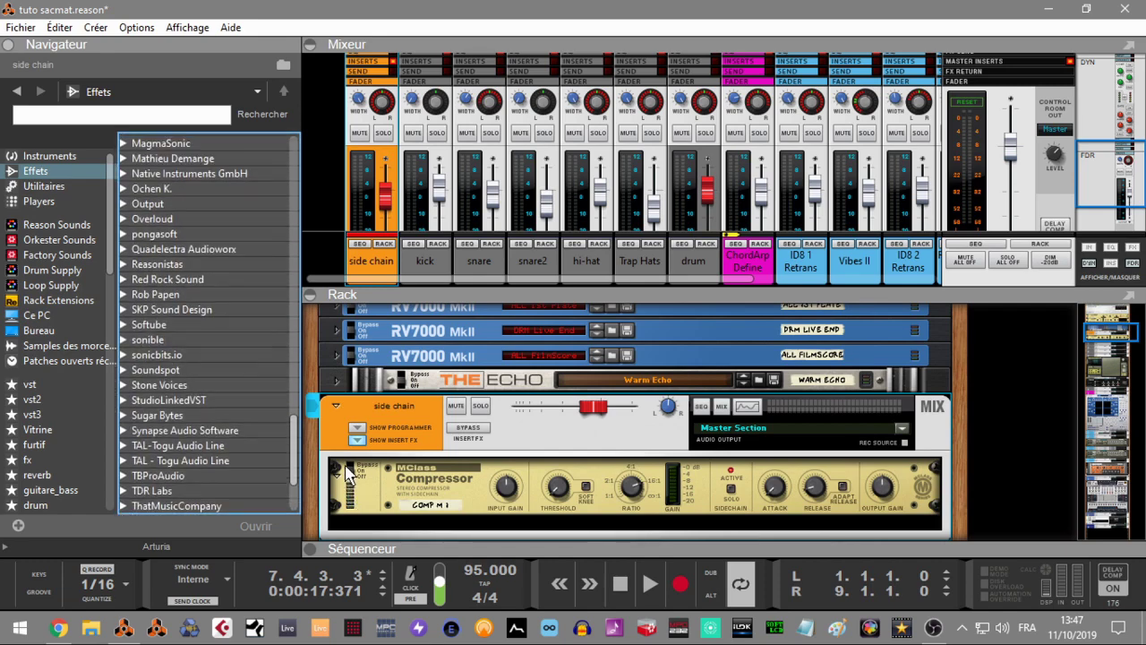
pyautogui.scroll(-3, 294, 193)
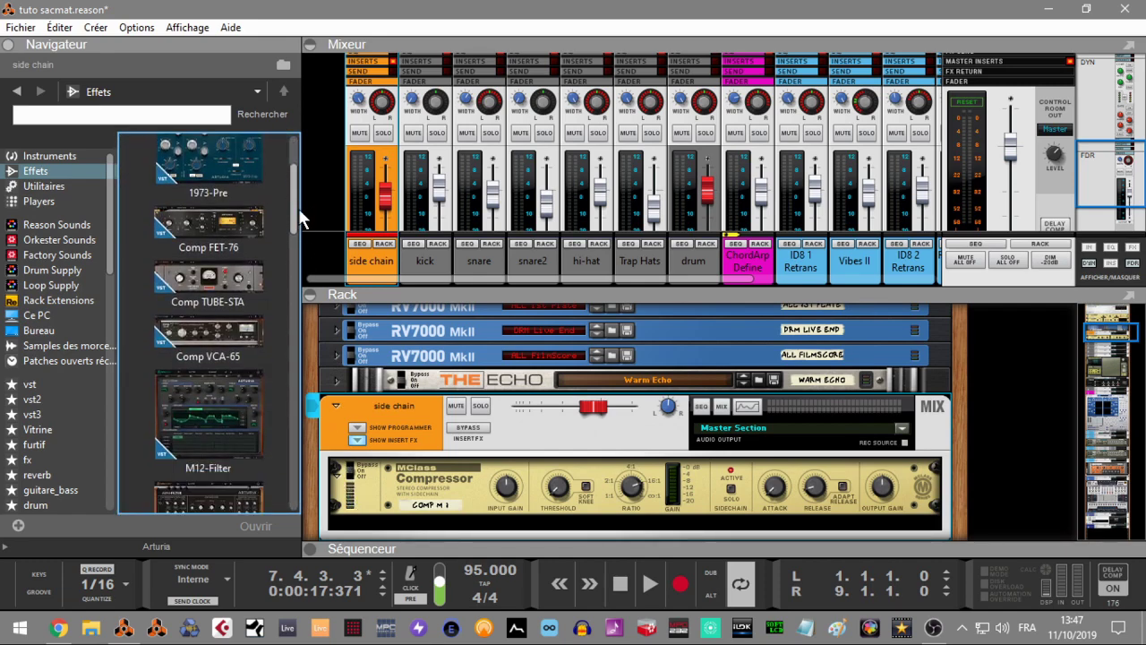
pyautogui.click(194, 243)
pyautogui.moveTo(206, 230)
pyautogui.mouseDown()
pyautogui.moveTo(500, 553)
pyautogui.moveTo(522, 531)
pyautogui.mouseUp()
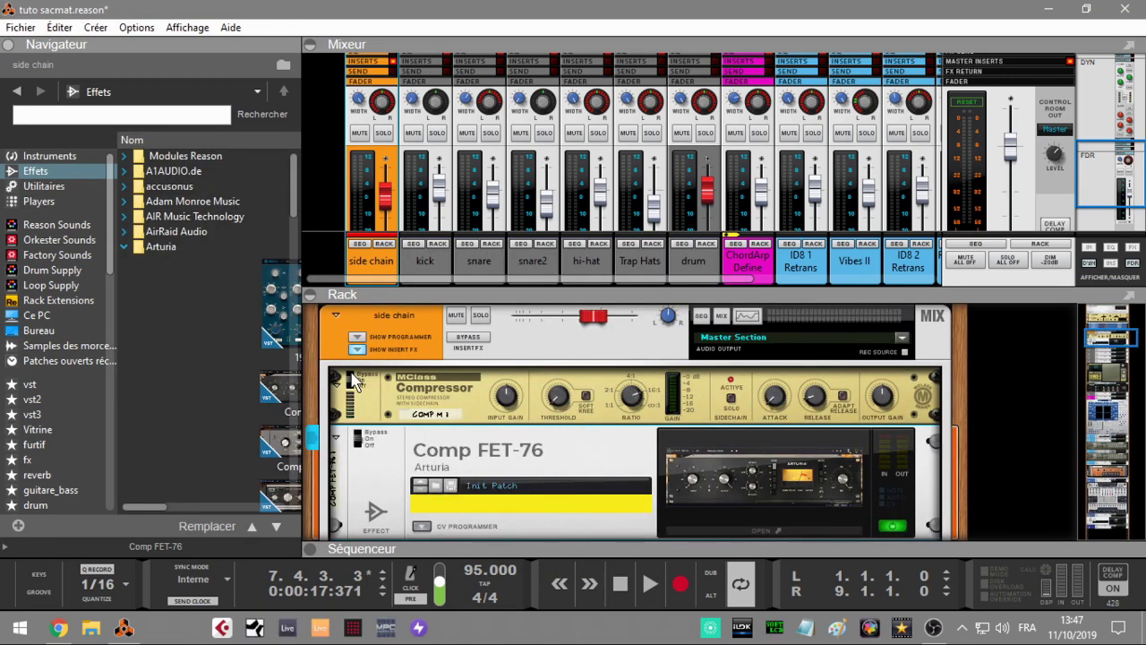
# Move the kick's parallel output cables from the MClass Compressor's sidechain inputs to the Comp FET-76's optional audio inputs 3 and 4.
pyautogui.click(354, 380)
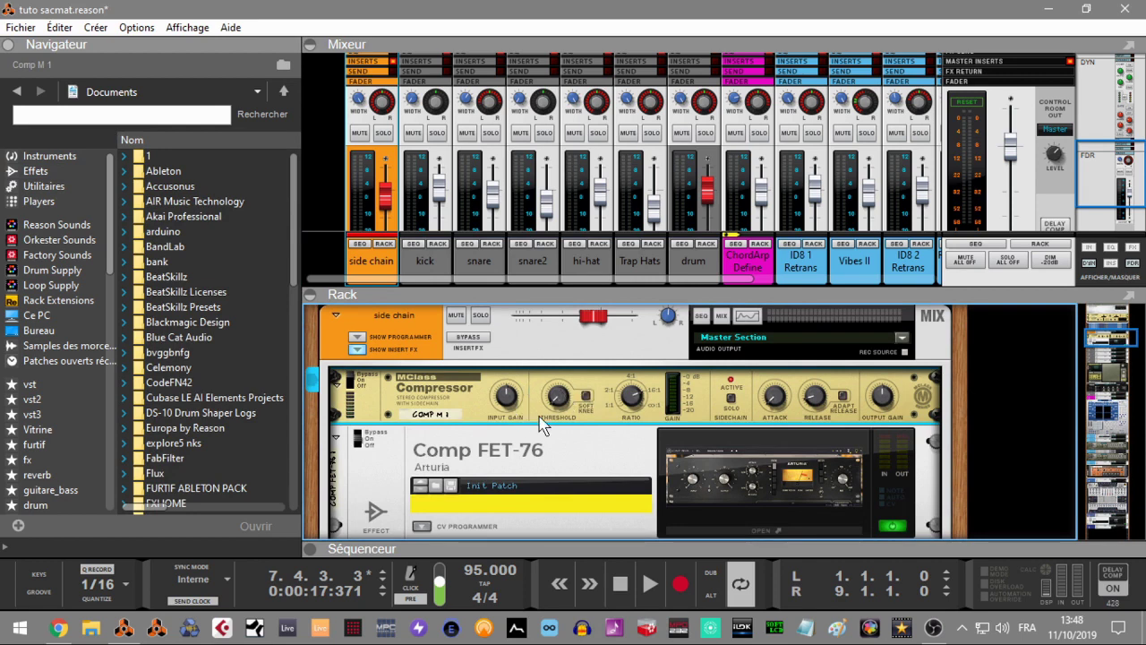
pyautogui.press('Tab')
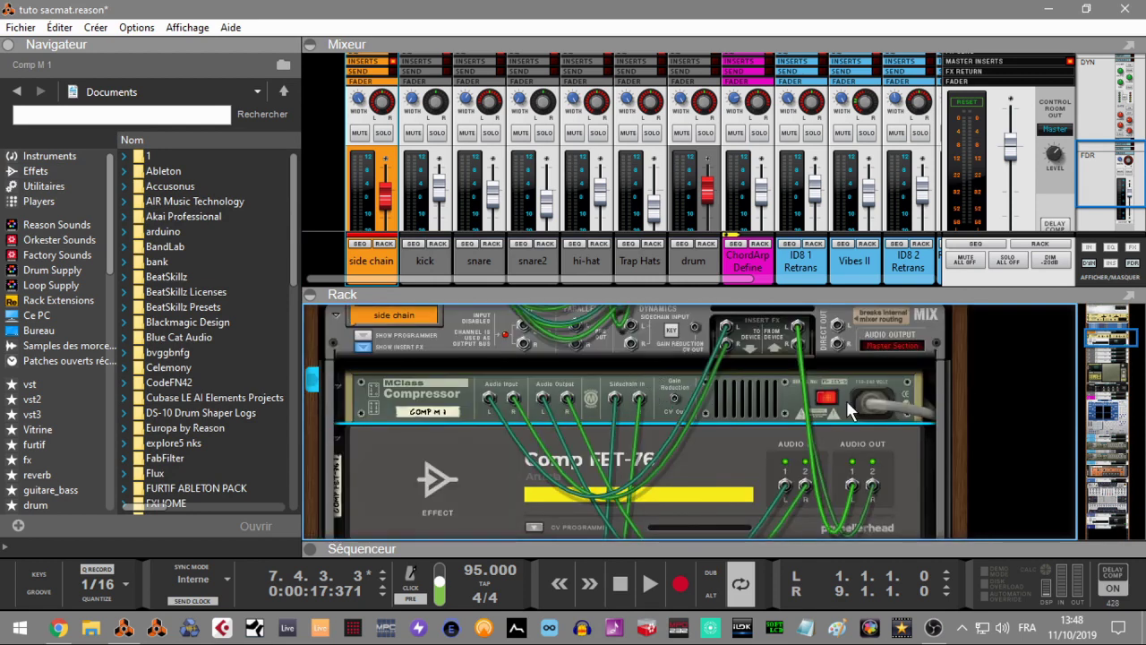
pyautogui.click(535, 528)
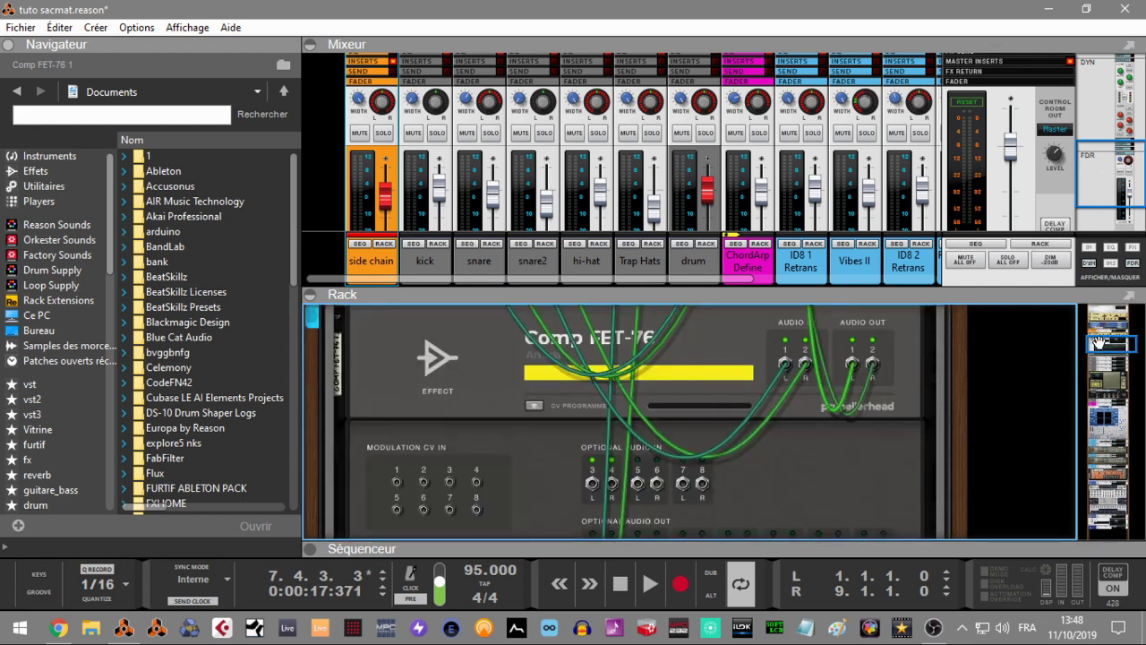
pyautogui.moveTo(1106, 342); pyautogui.dragTo(1106, 346)
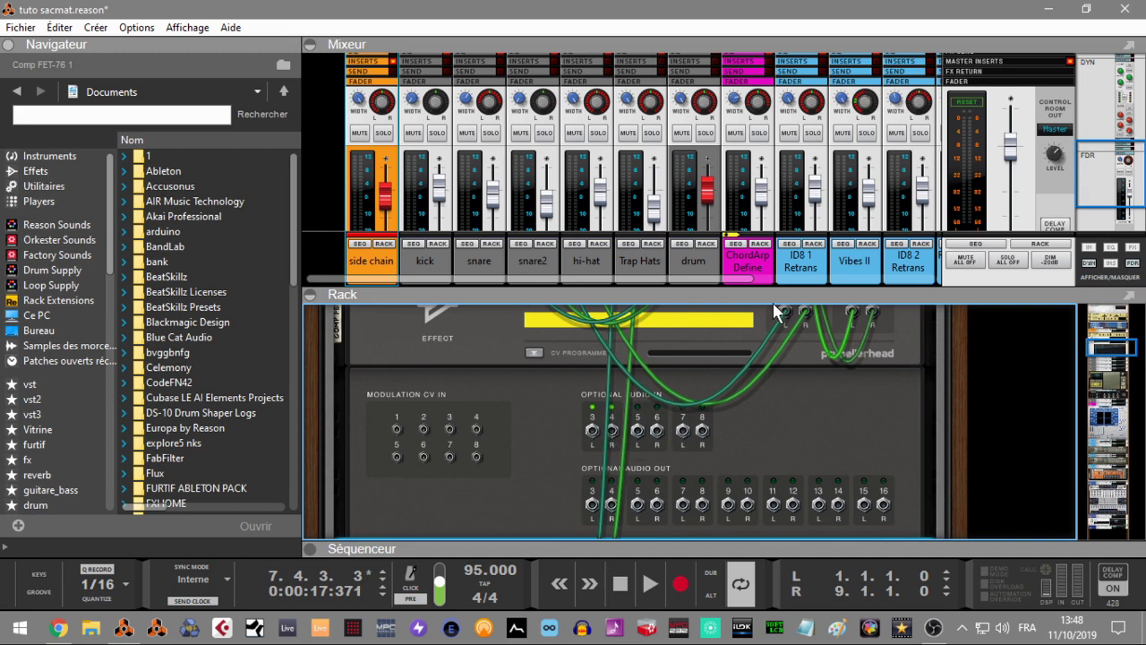
pyautogui.click(303, 44)
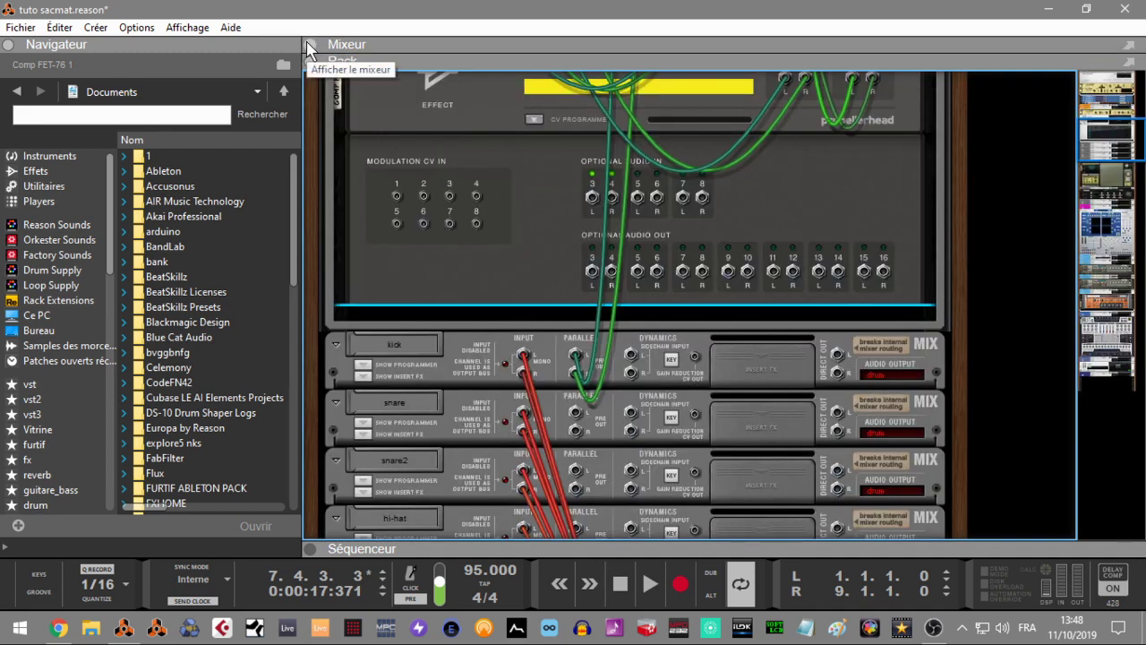
pyautogui.moveTo(1108, 157); pyautogui.dragTo(1109, 132)
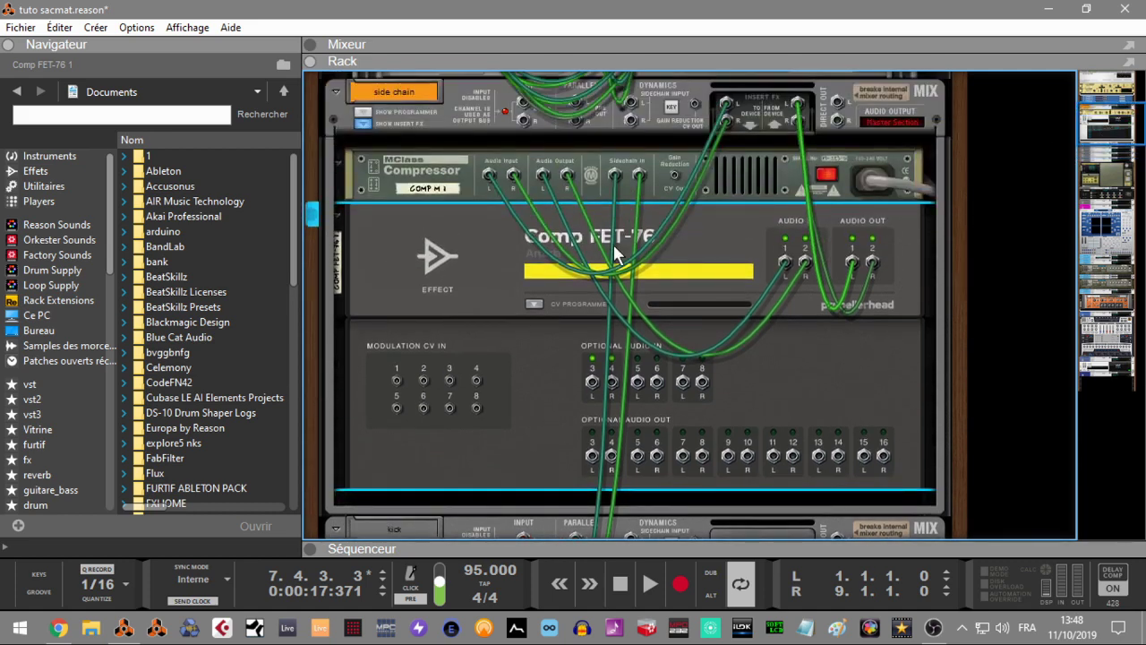
pyautogui.moveTo(615, 168); pyautogui.dragTo(593, 385)
pyautogui.moveTo(638, 175); pyautogui.dragTo(613, 379)
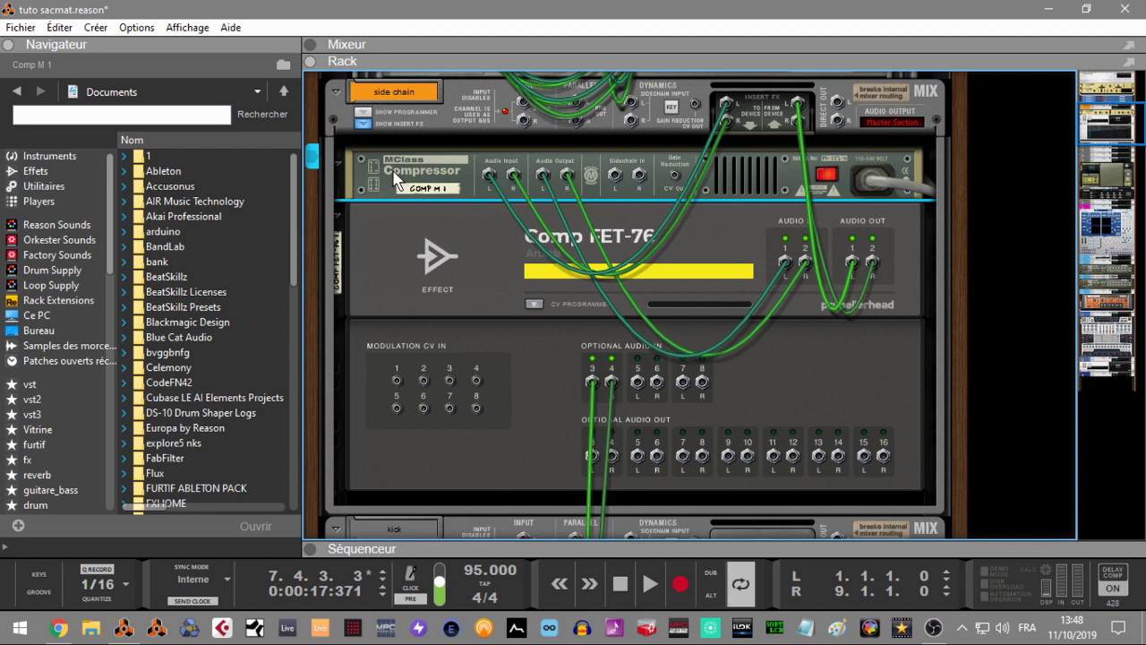
# Delete the MClass Compressor from the side chain bus's insert effects.
pyautogui.press('Delete')
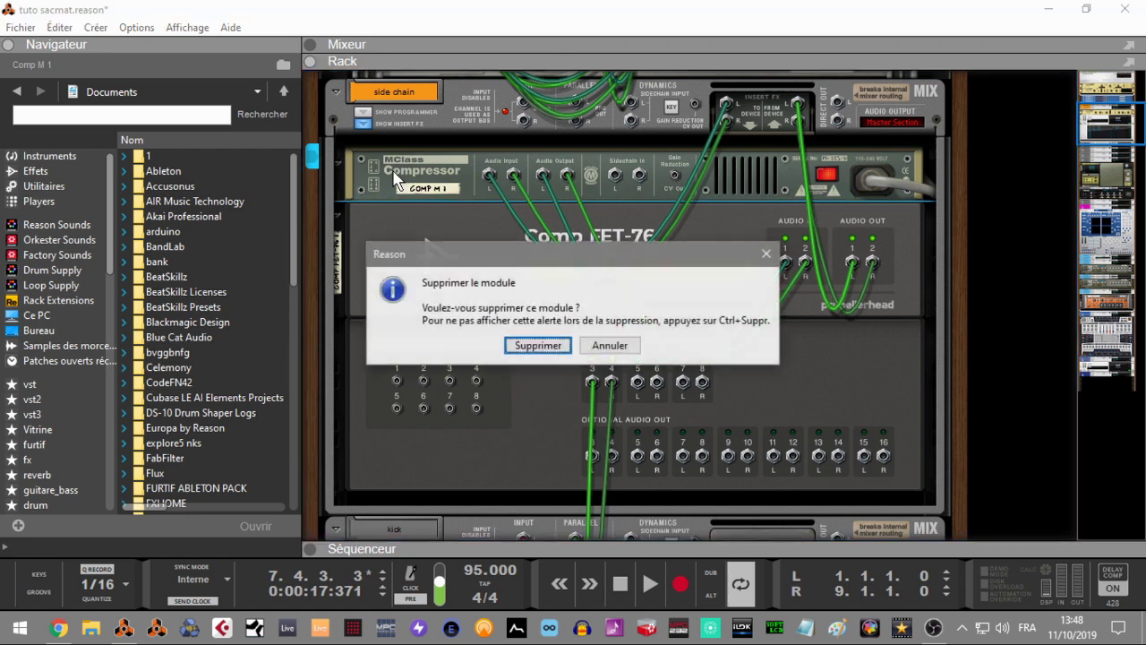
pyautogui.click(535, 345)
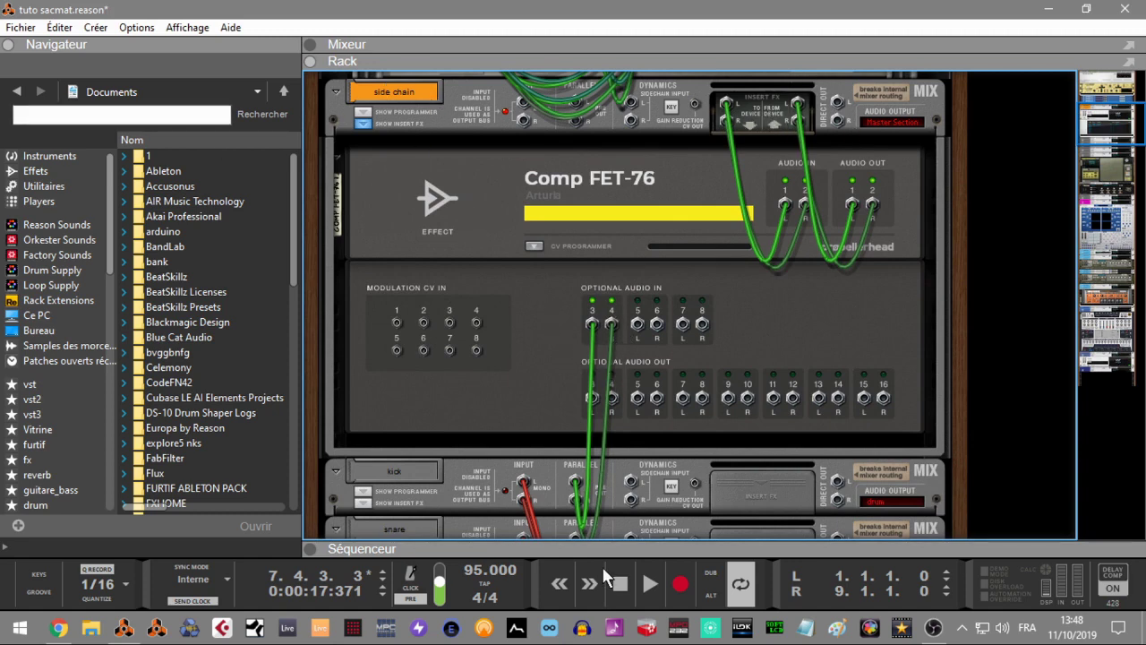
pyautogui.moveTo(1099, 109); pyautogui.dragTo(1099, 126)
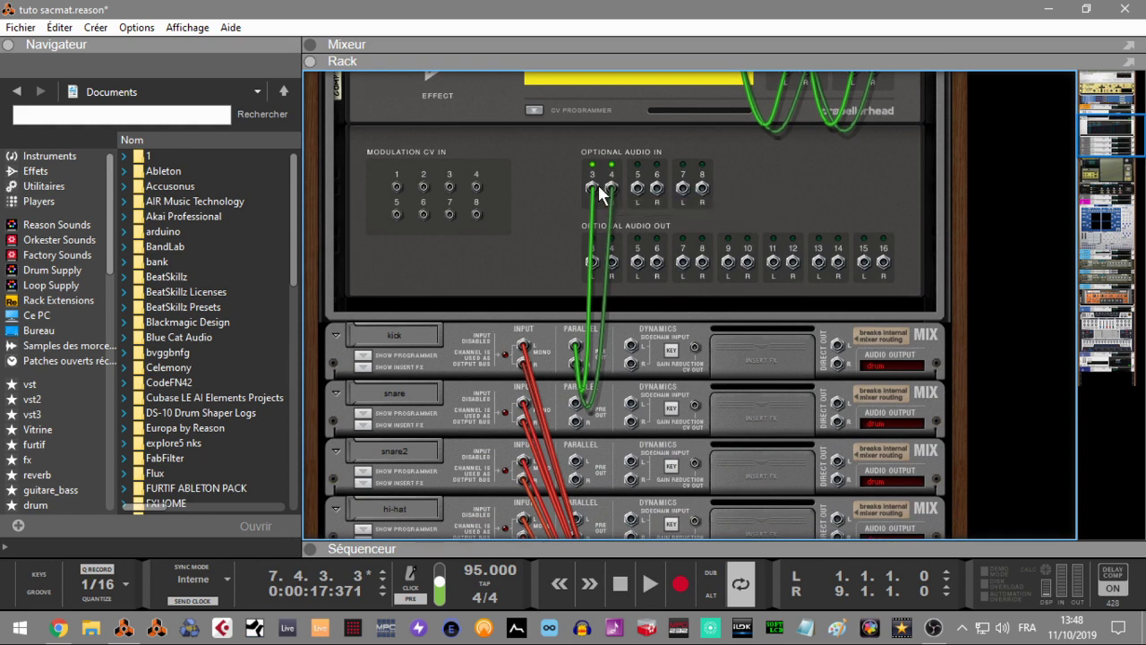
# Return to the rack's front view, collapse the Comp FET-76's CV programmer and open its plug-in window.
pyautogui.press('Tab')
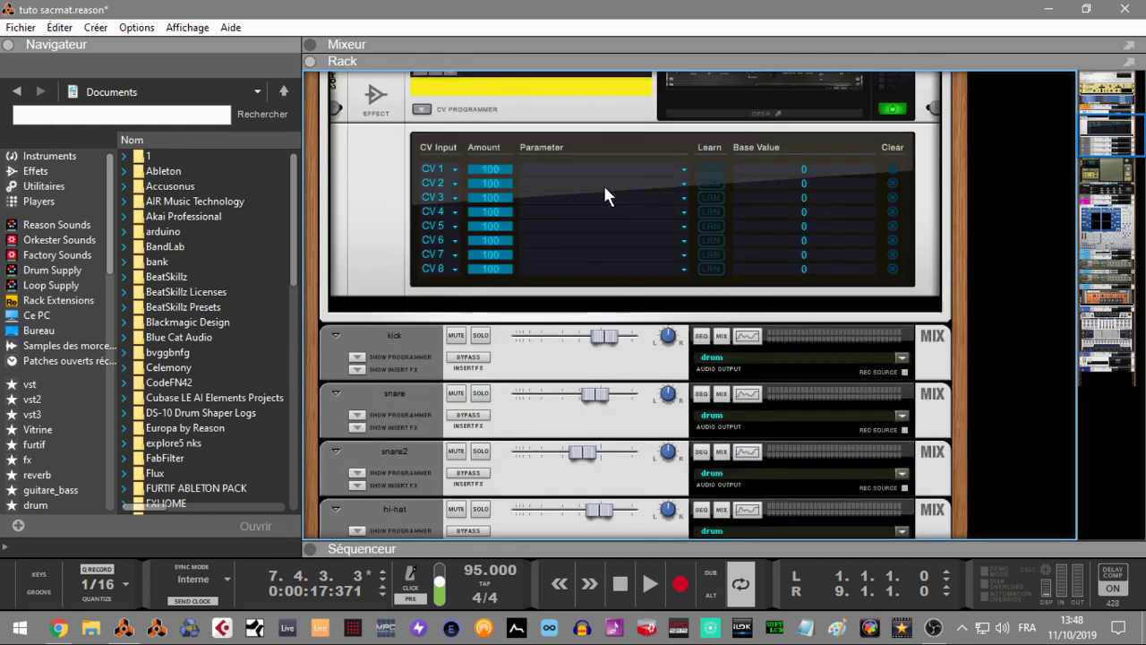
pyautogui.click(421, 109)
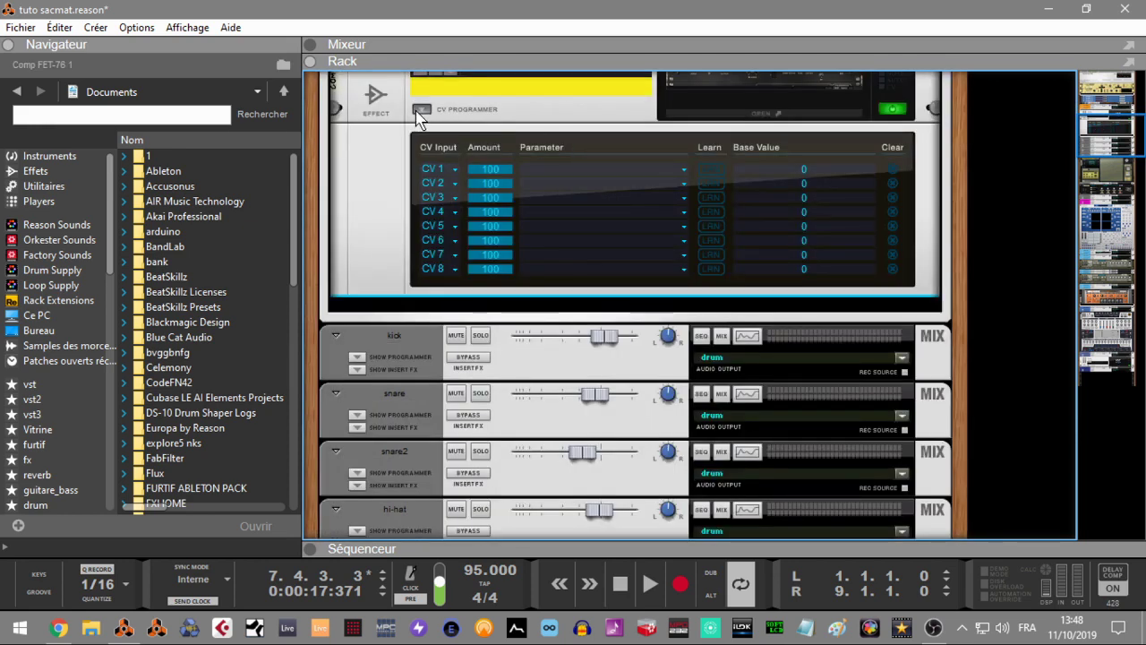
pyautogui.click(693, 111)
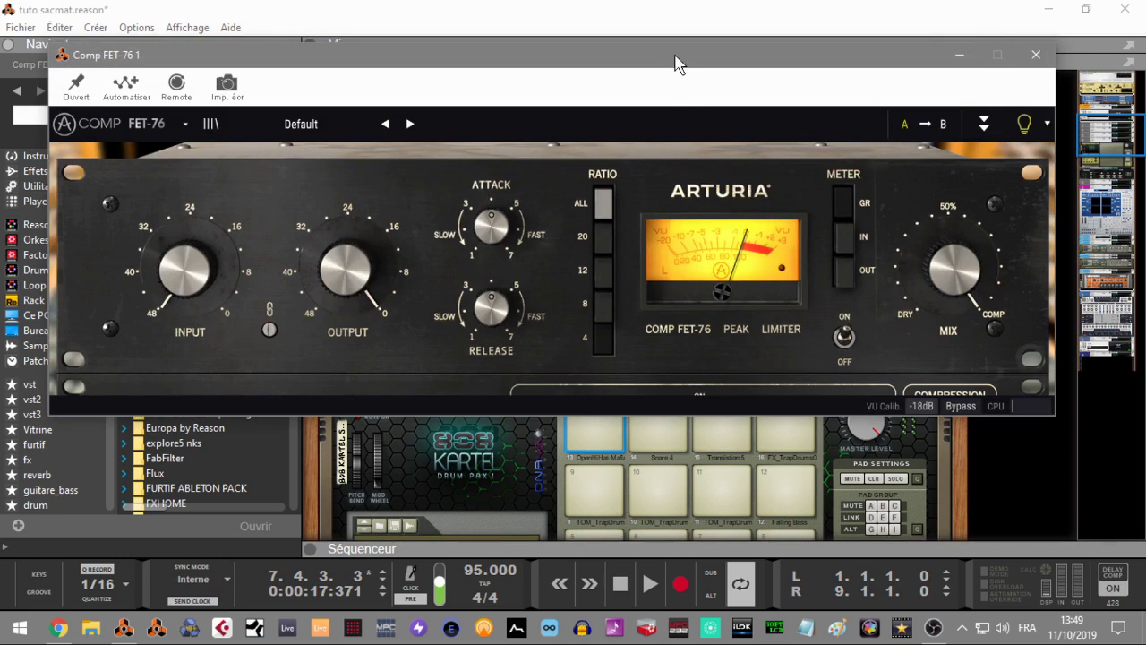
# Shrink the Comp FET-76 plug-in window and move it lower to uncover the rack.
pyautogui.moveTo(675, 64); pyautogui.dragTo(728, 190)
pyautogui.click(231, 251)
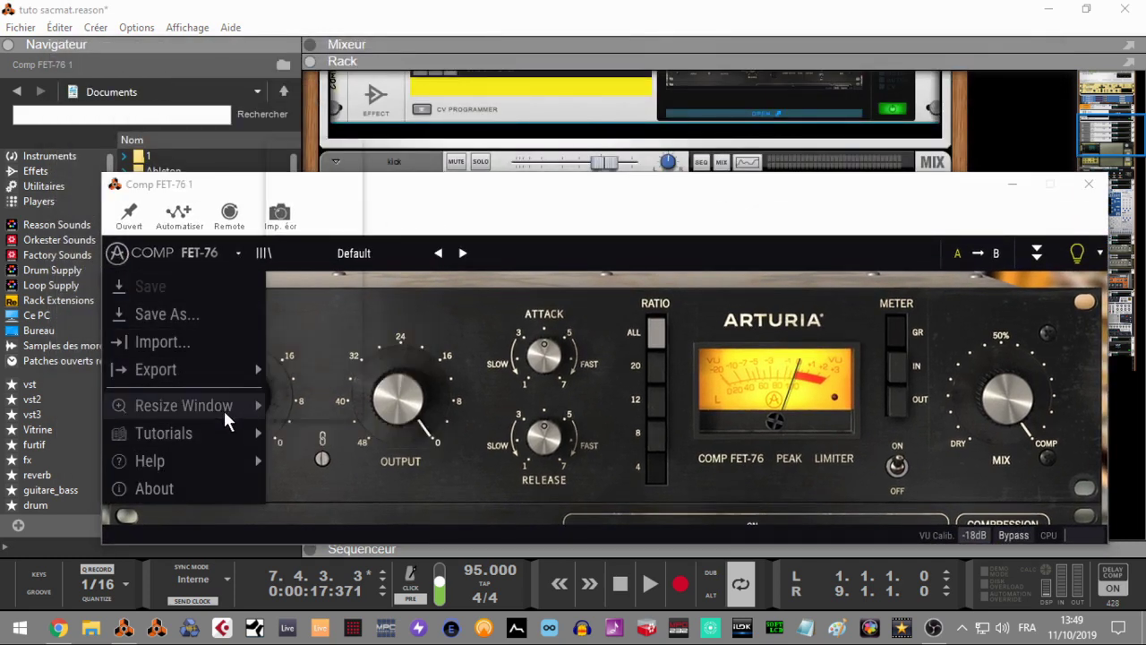
pyautogui.moveTo(223, 402)
pyautogui.click(316, 211)
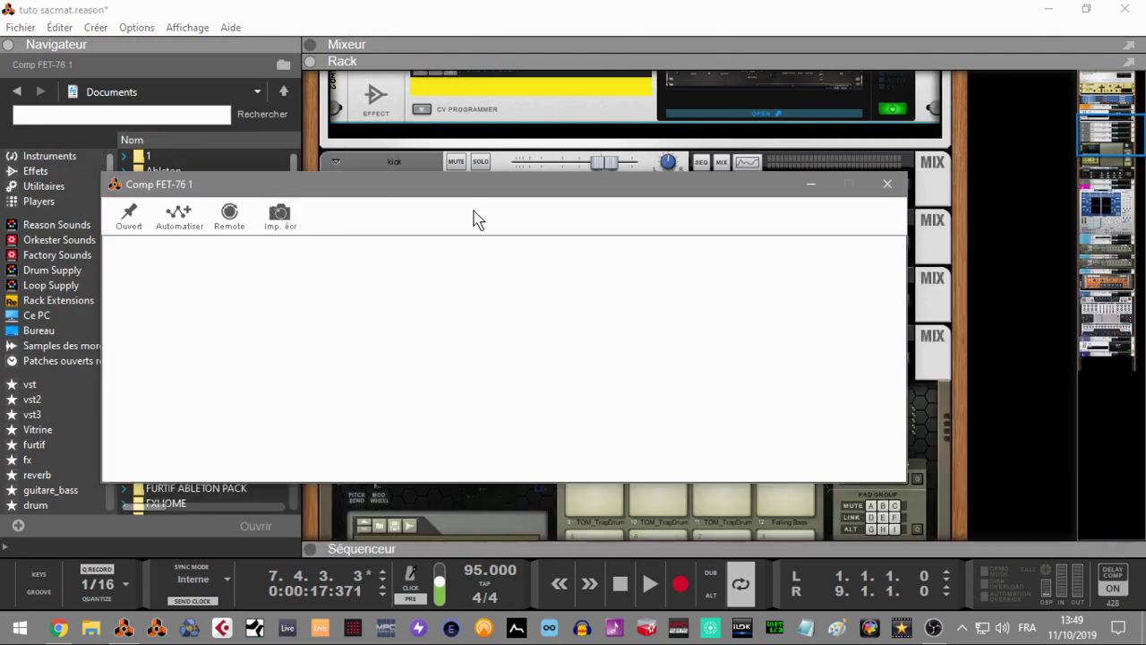
pyautogui.moveTo(618, 179); pyautogui.dragTo(775, 265)
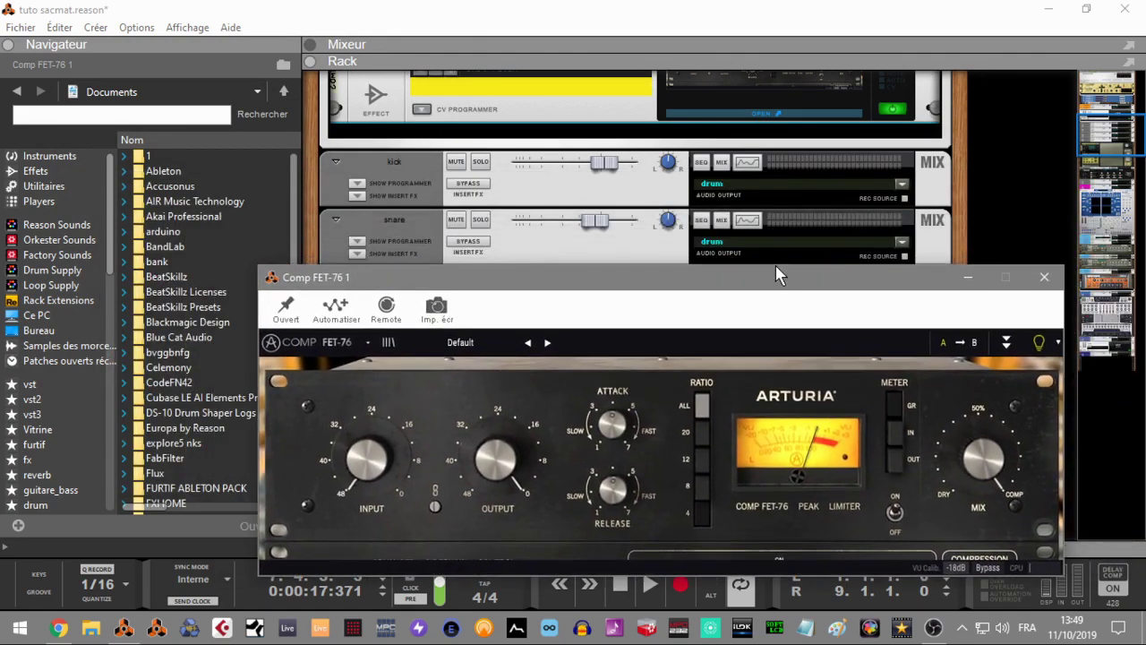
# Solo the side chain and kick channels in the rack and play the song from the start.
pyautogui.moveTo(1110, 131); pyautogui.dragTo(1104, 115)
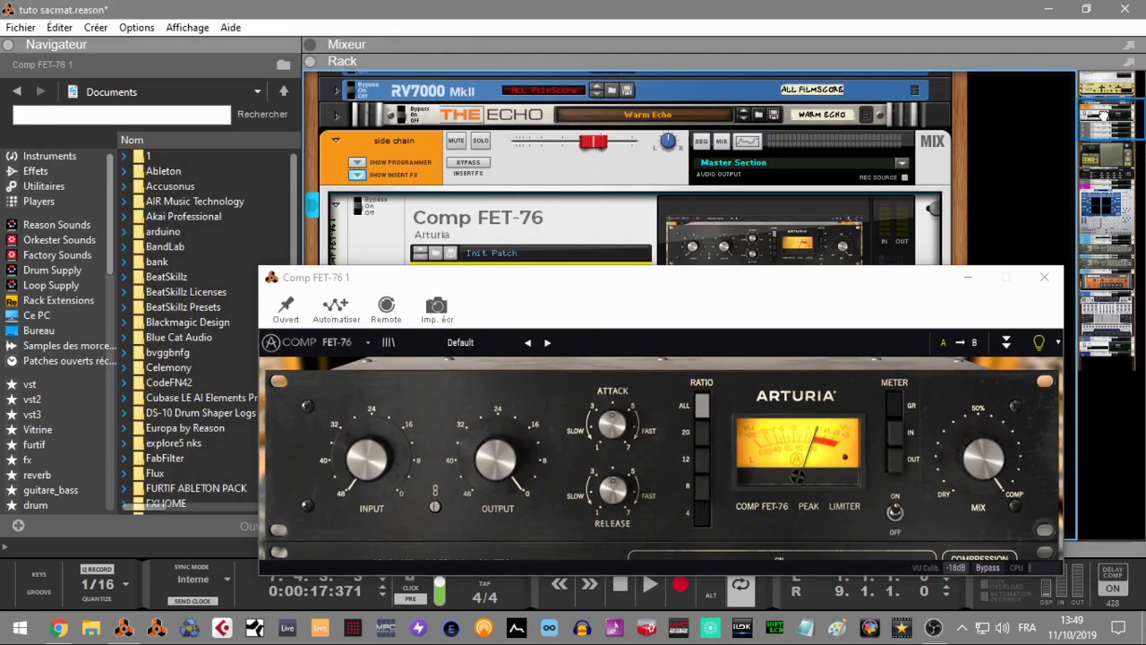
pyautogui.click(480, 140)
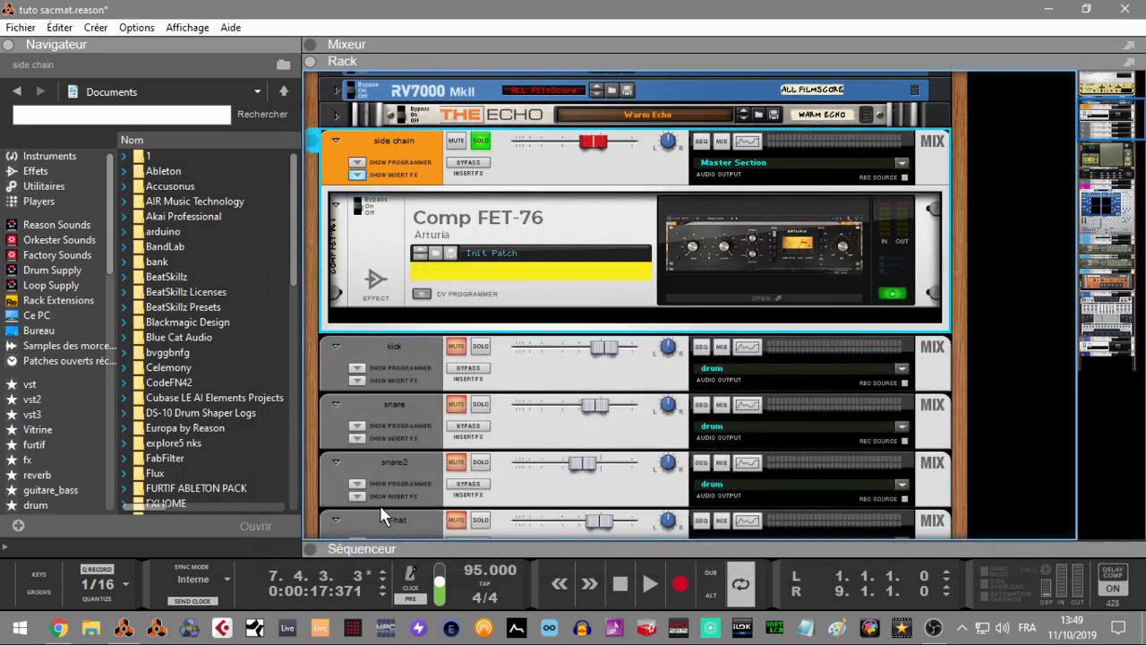
pyautogui.click(481, 348)
pyautogui.press('space')
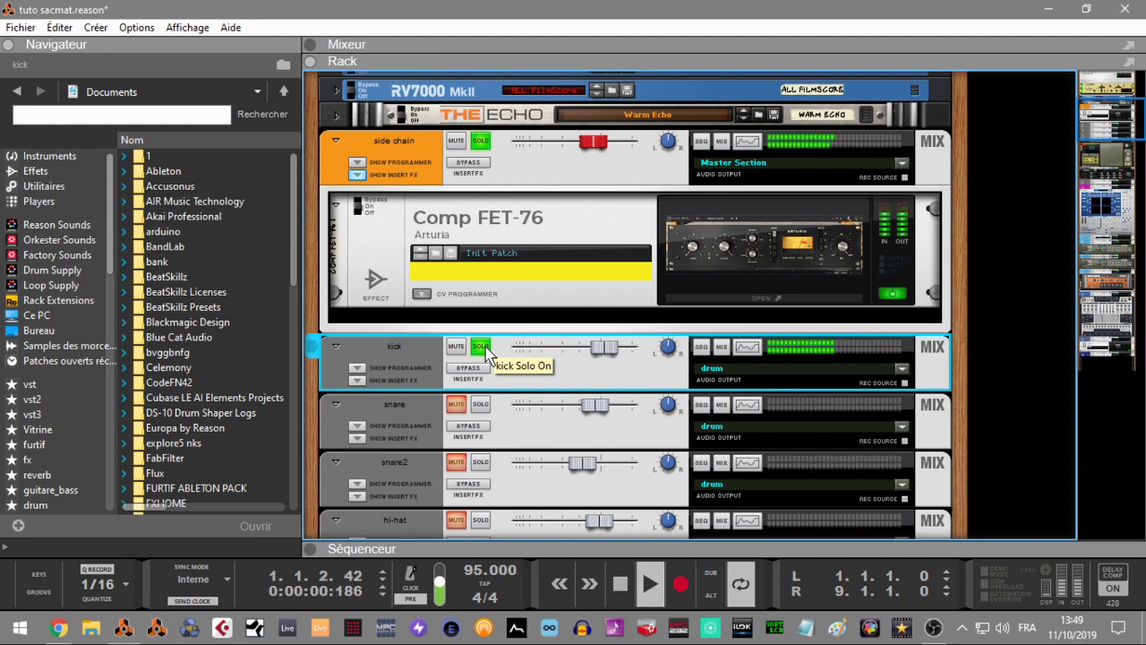
# Reopen the Comp FET-76 plug-in window and expand its advanced sidechain control section.
pyautogui.doubleClick(715, 297)
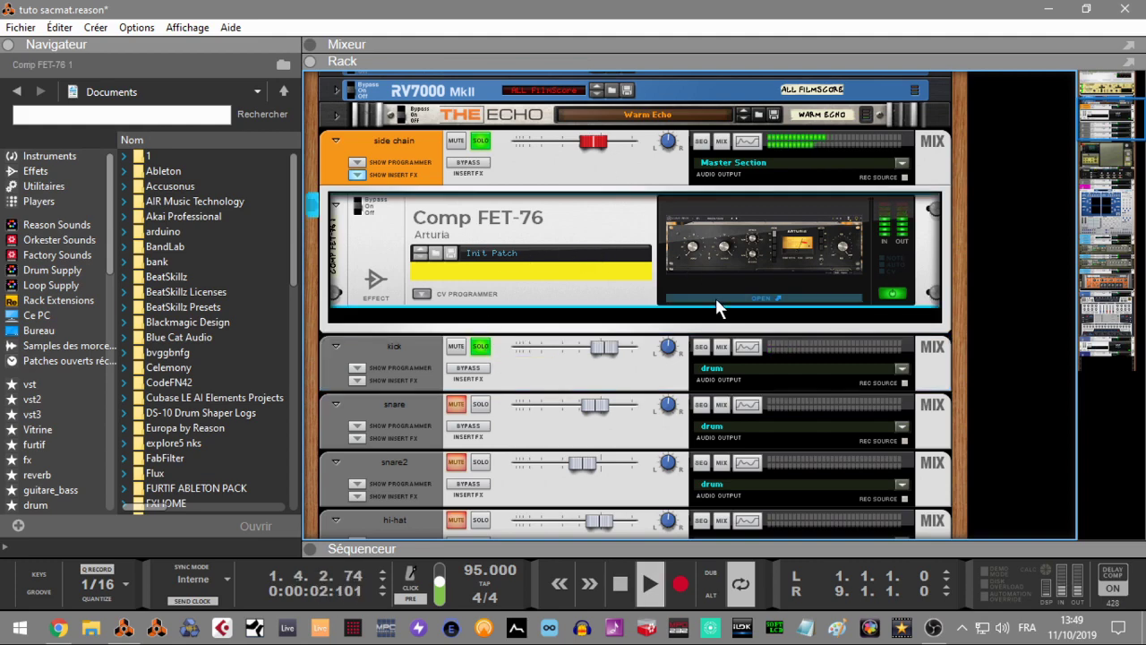
pyautogui.moveTo(733, 288); pyautogui.dragTo(738, 95)
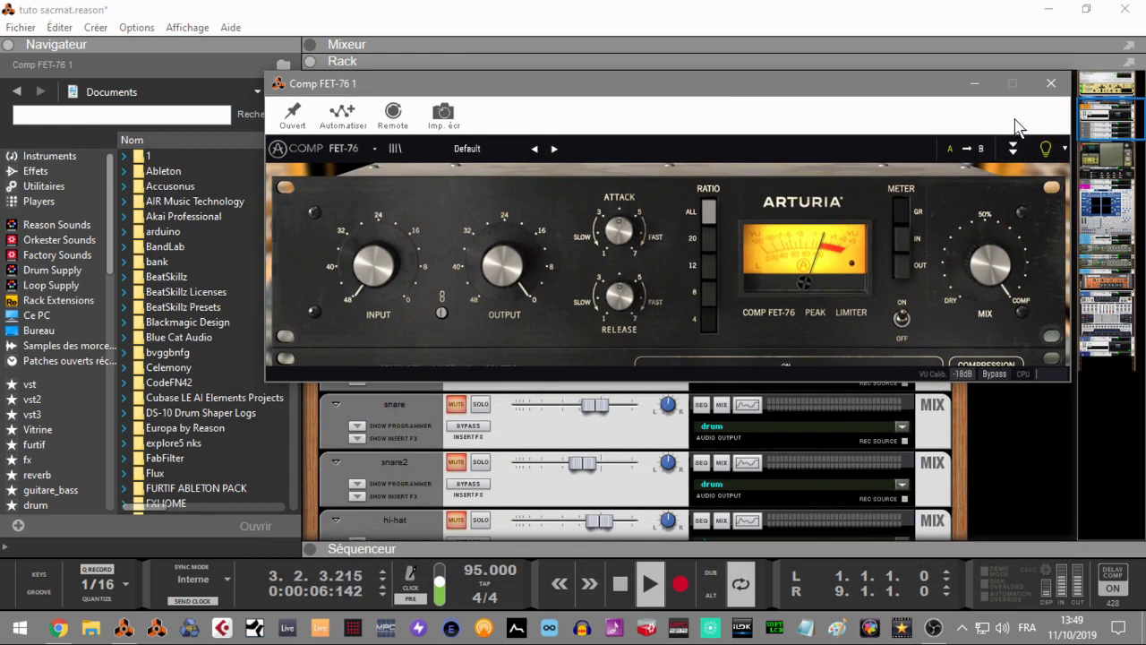
pyautogui.click(1015, 151)
pyautogui.moveTo(959, 89); pyautogui.dragTo(933, 76)
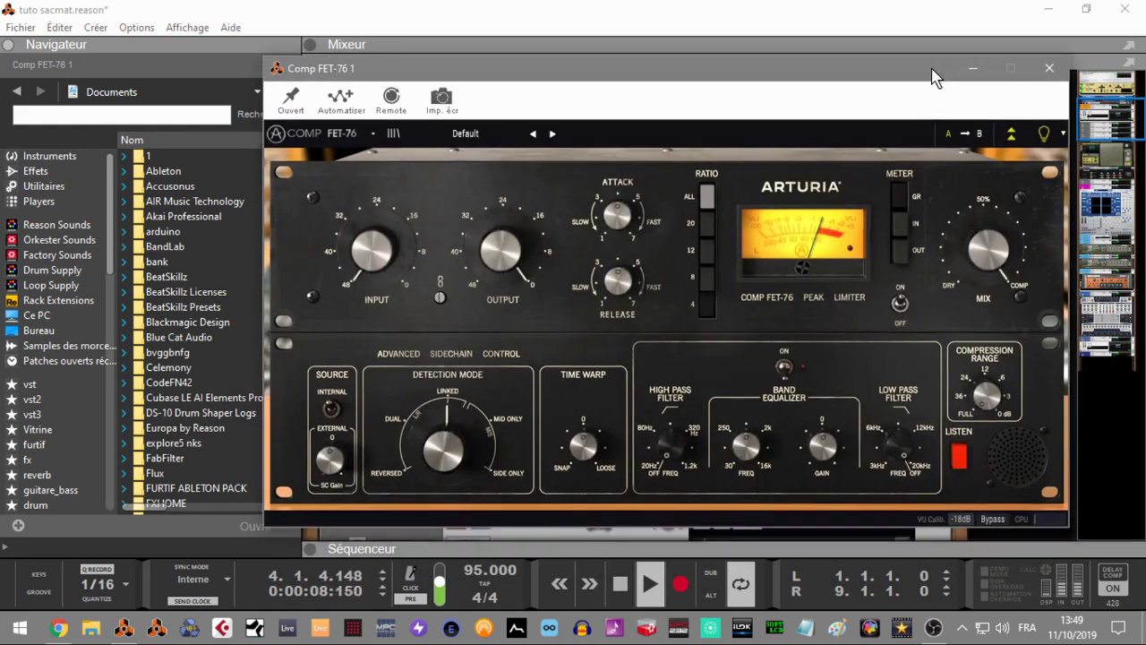
# Switch the Comp FET-76's sidechain source to external and play the song from the start.
pyautogui.click(338, 394)
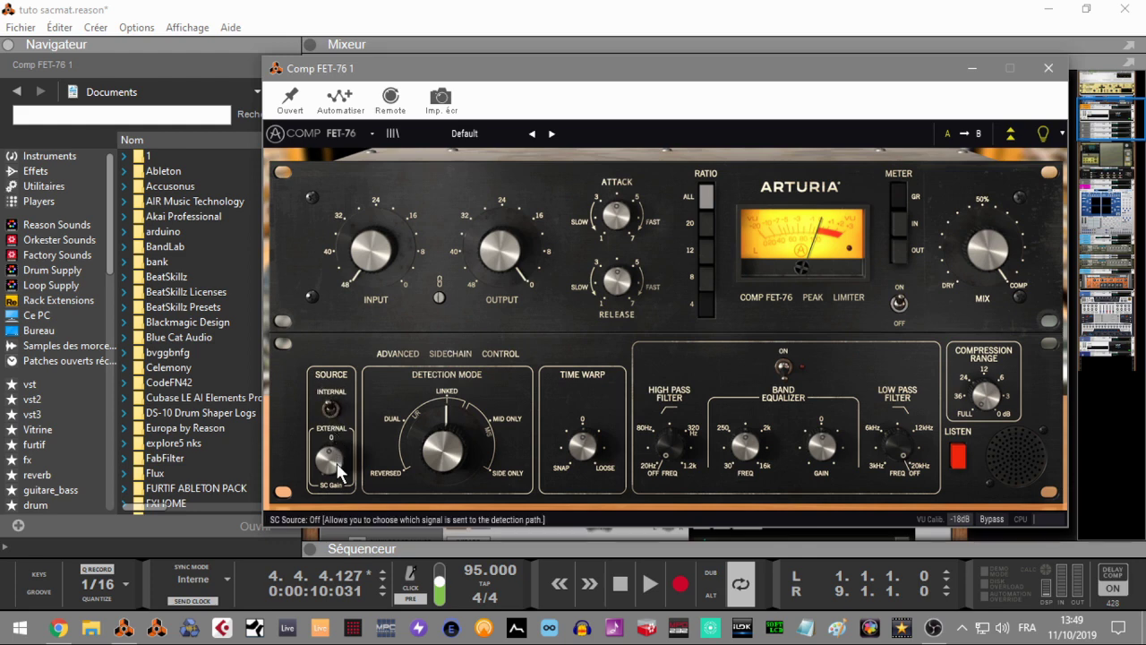
pyautogui.click(331, 409)
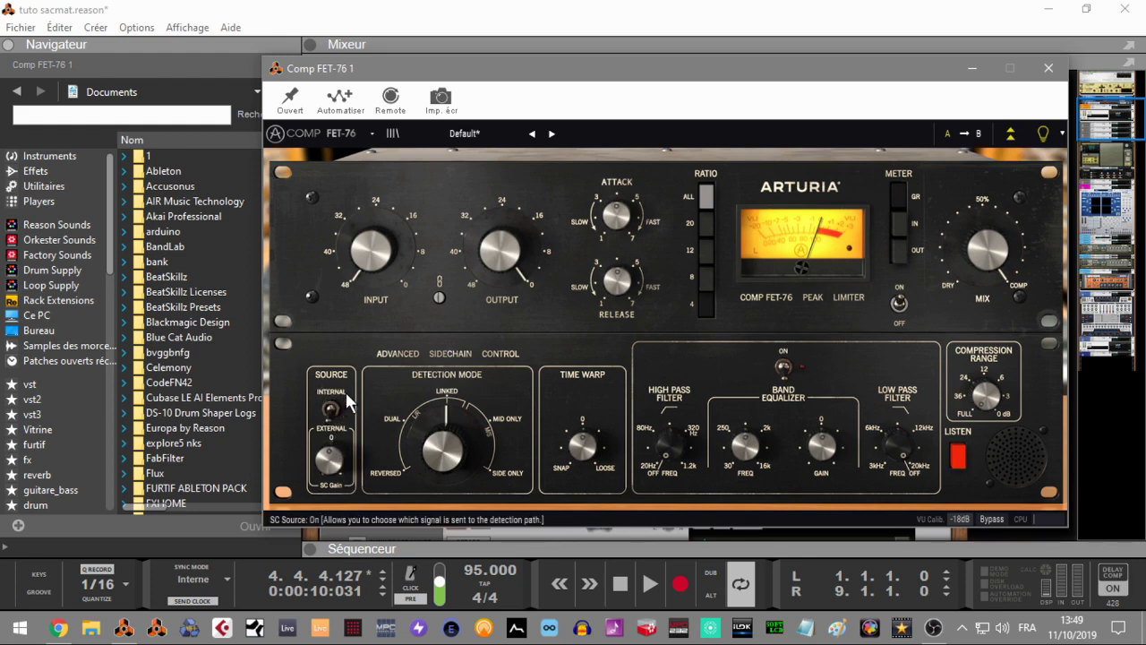
pyautogui.press('Home')
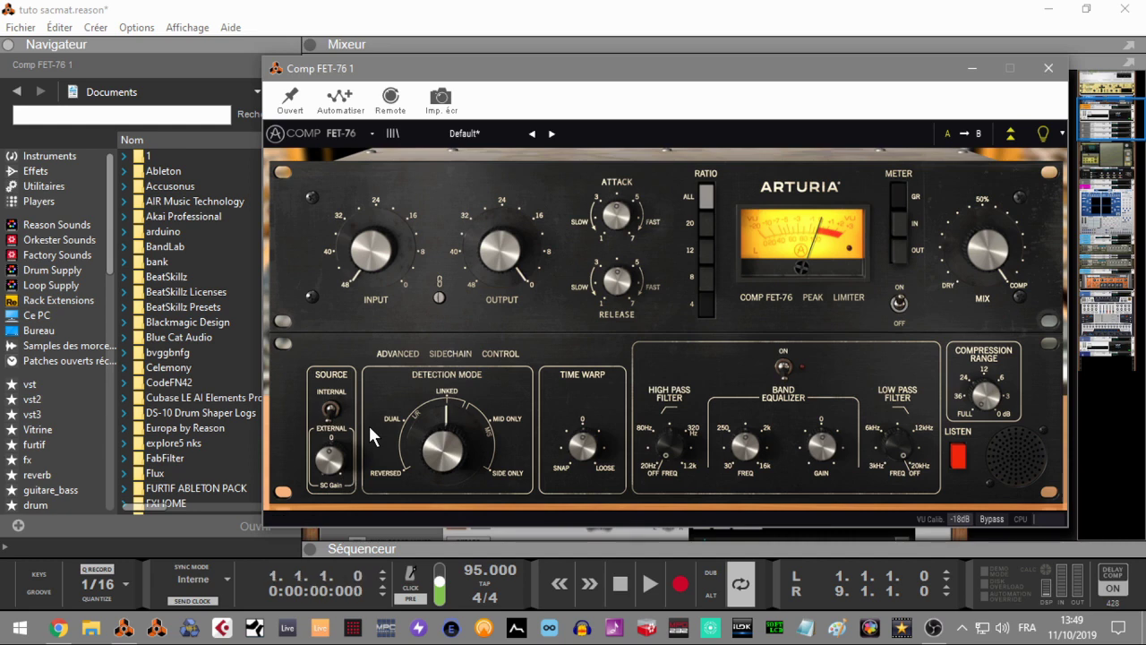
pyautogui.press('space')
# Enable the sidechain equalizer and, during playback, set its high-pass filter to 87.3 Hz and its low-pass filter to 10102 Hz.
pyautogui.press('space')
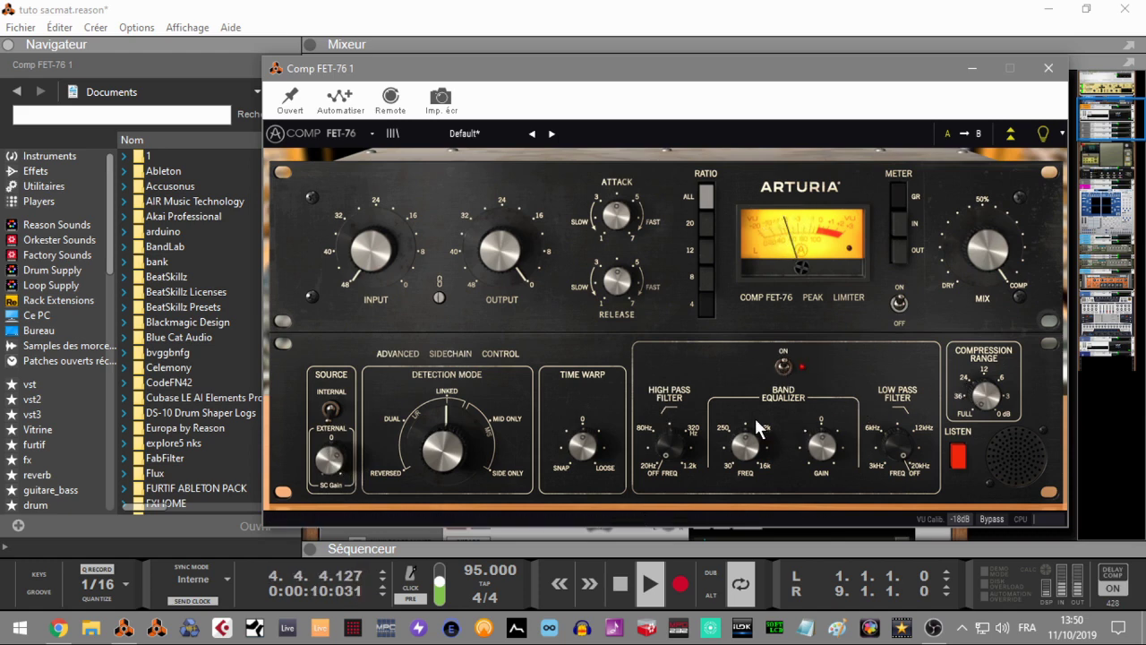
pyautogui.moveTo(667, 443); pyautogui.dragTo(667, 439)
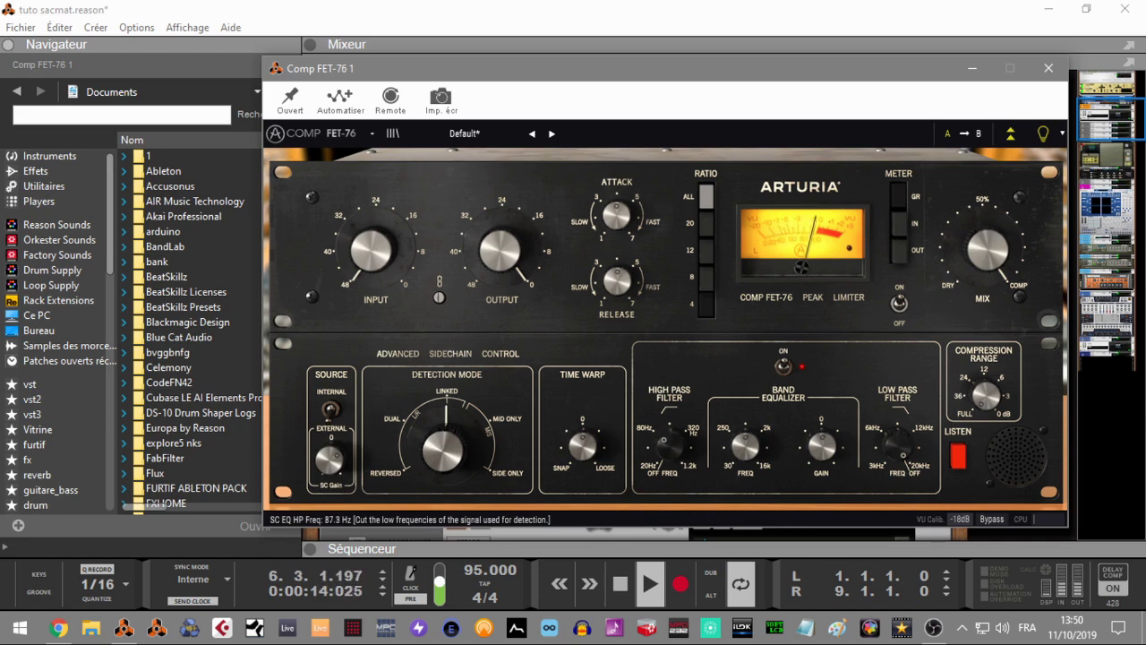
pyautogui.moveTo(867, 436)
pyautogui.mouseDown()
pyautogui.moveTo(867, 456)
pyautogui.moveTo(867, 435)
pyautogui.mouseUp()
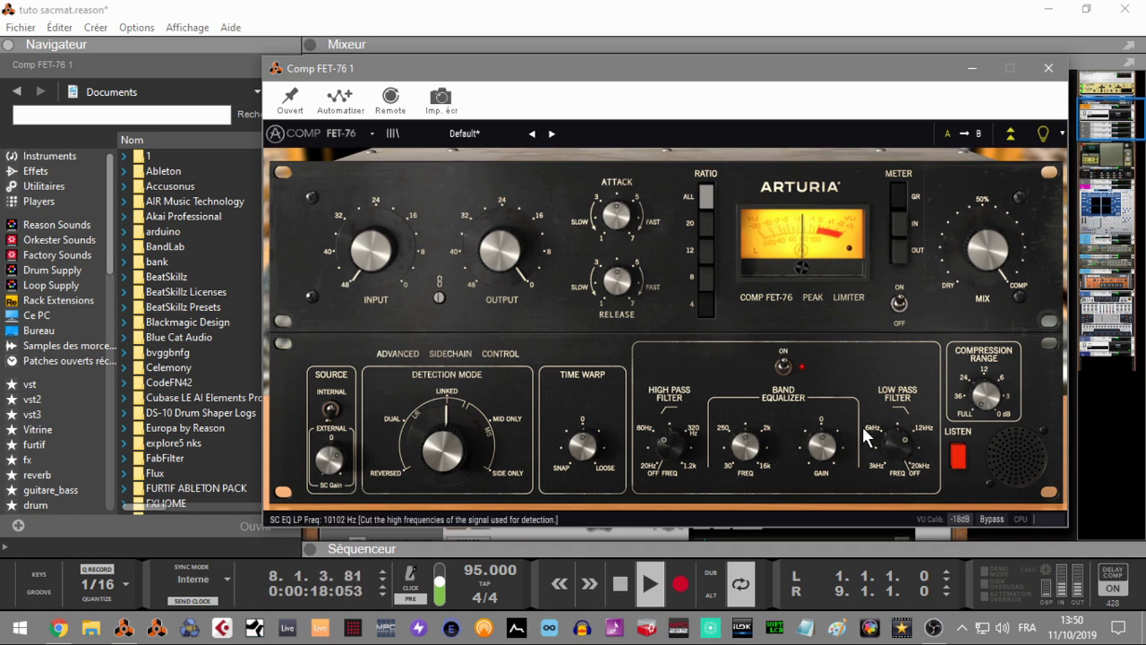
# Toggle the Comp FET-76's sidechain listen switch and set the band equalizer's frequency to 2758 Hz during playback.
pyautogui.click(957, 454)
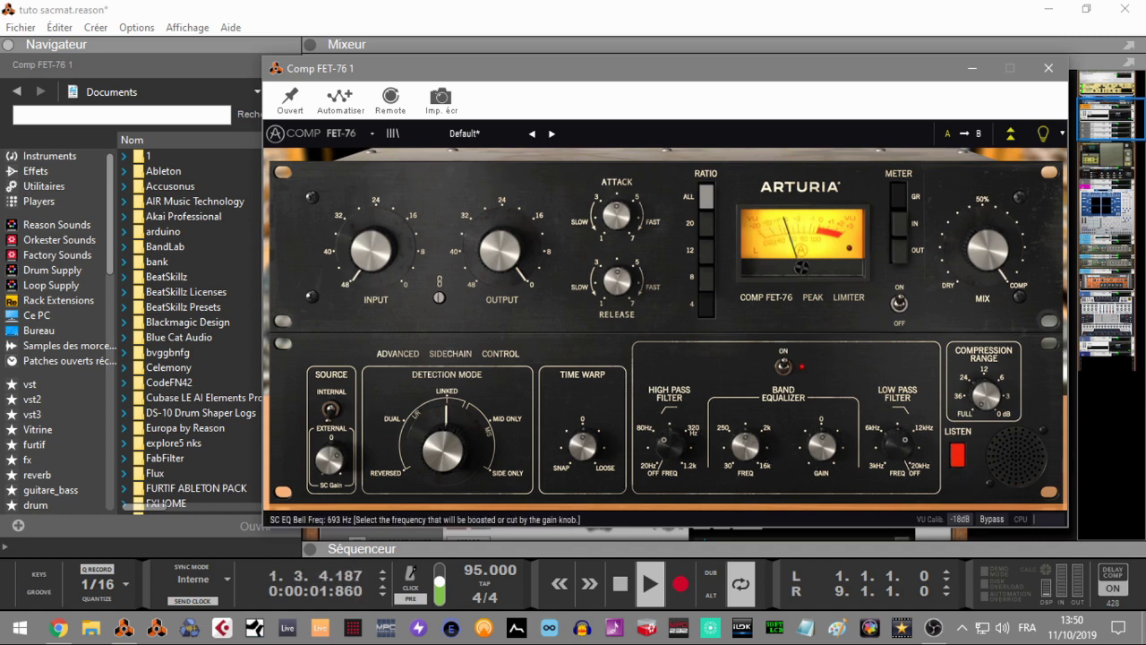
pyautogui.moveTo(745, 445)
pyautogui.mouseDown()
pyautogui.moveTo(745, 461)
pyautogui.moveTo(745, 416)
pyautogui.moveTo(744, 428)
pyautogui.mouseUp()
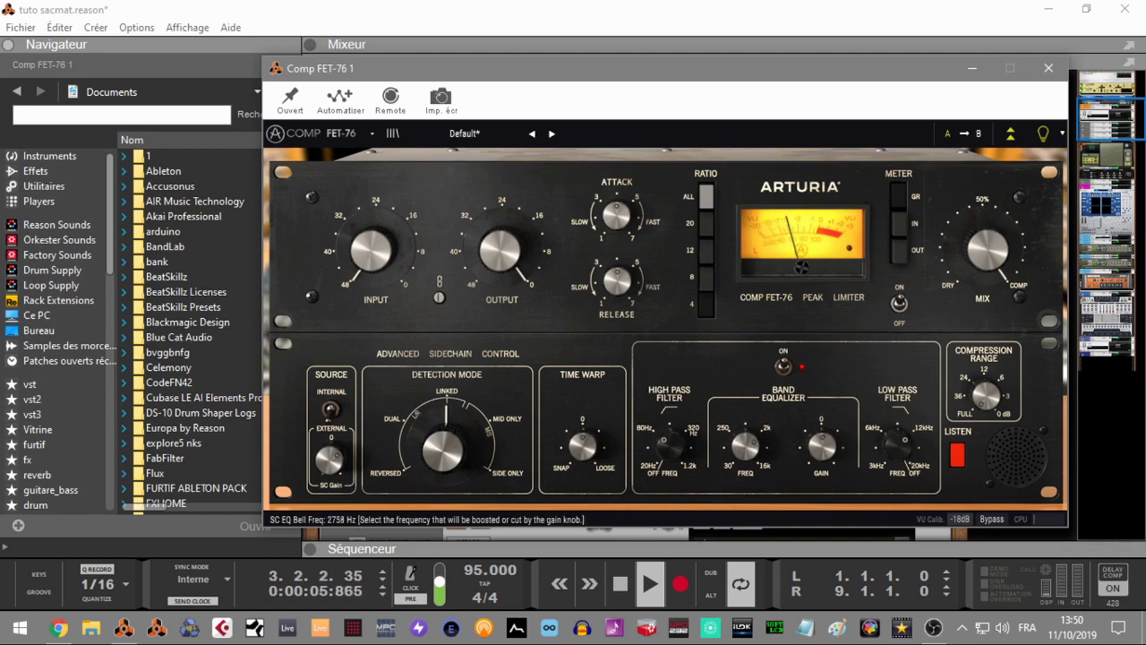
pyautogui.moveTo(643, 435); pyautogui.dragTo(696, 458)
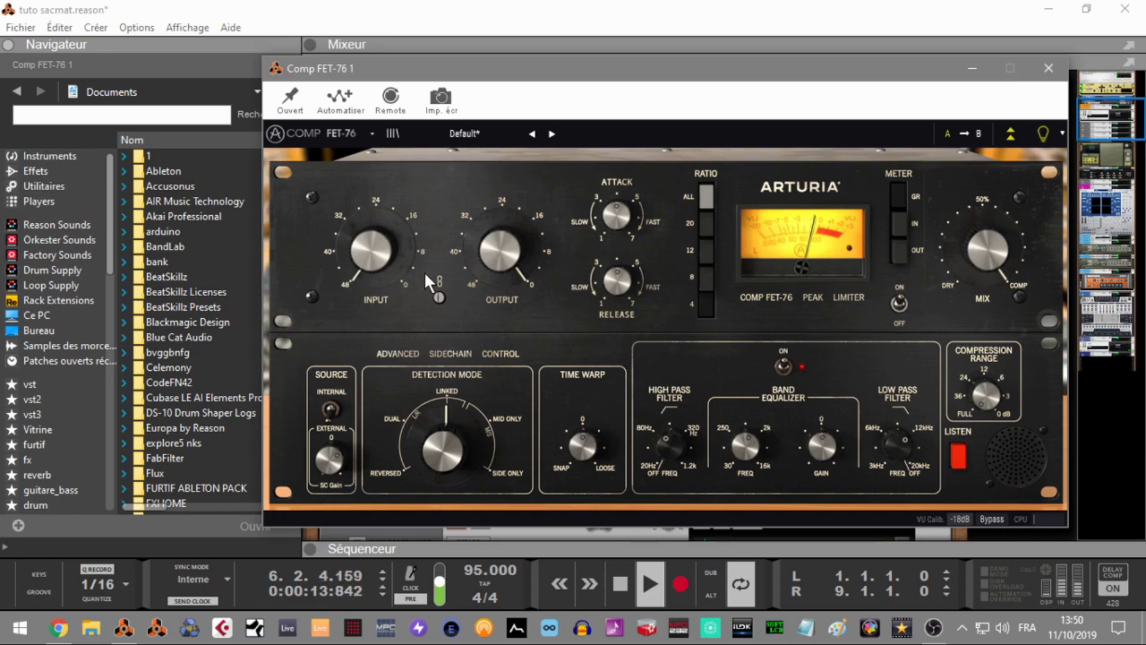
# Set the Comp FET-76's mix to 99 %, input gain to -35.1 dB and output gain to -8.64 dB.
pyautogui.moveTo(374, 256)
pyautogui.mouseDown()
pyautogui.moveTo(374, 239)
pyautogui.moveTo(374, 258)
pyautogui.mouseUp()
pyautogui.moveTo(1056, 266); pyautogui.dragTo(1056, 290)
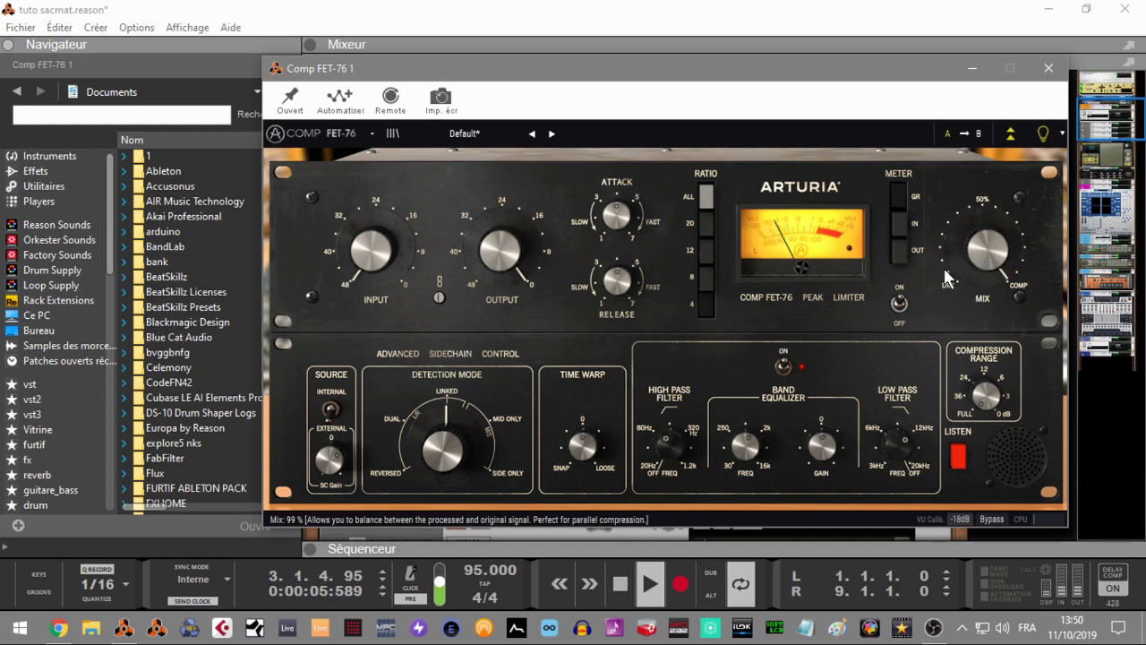
pyautogui.moveTo(371, 251); pyautogui.dragTo(371, 267)
pyautogui.moveTo(370, 251)
pyautogui.mouseDown()
pyautogui.moveTo(370, 229)
pyautogui.moveTo(374, 263)
pyautogui.mouseUp()
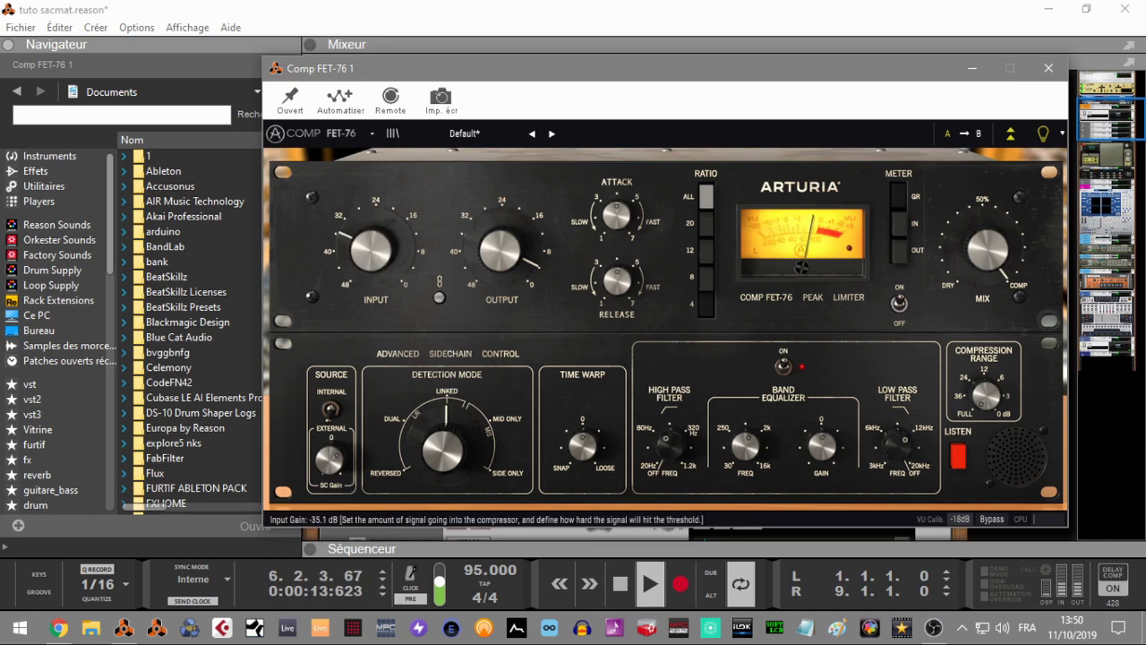
pyautogui.moveTo(499, 251); pyautogui.dragTo(499, 224)
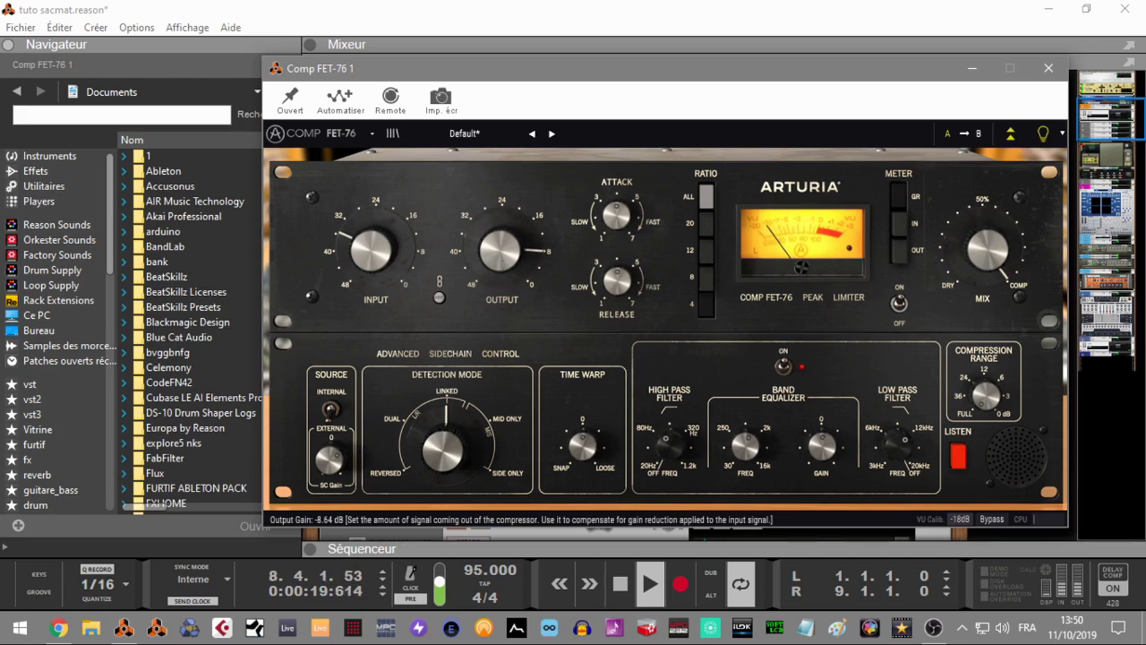
# Minimize the Comp FET-76 window and turn off solo on the side chain and kick channels in the rack.
pyautogui.click(970, 70)
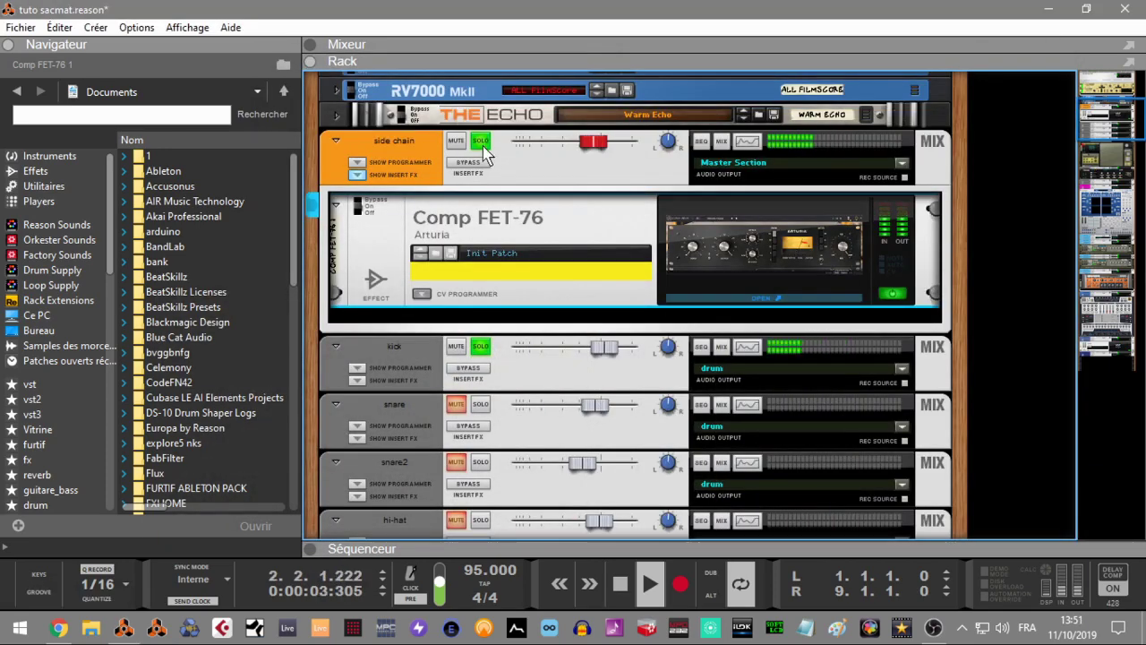
pyautogui.click(480, 143)
pyautogui.click(481, 346)
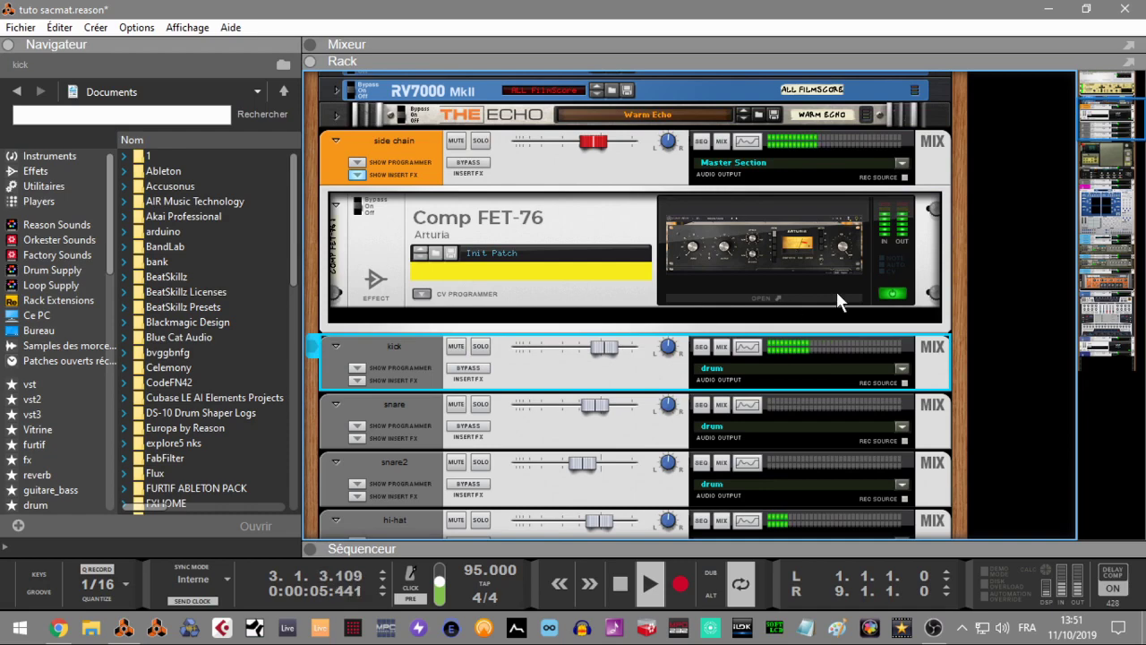
# Switch to the mixer and set the master section's control room level to -2.75 dB.
pyautogui.moveTo(1094, 116); pyautogui.dragTo(1094, 93)
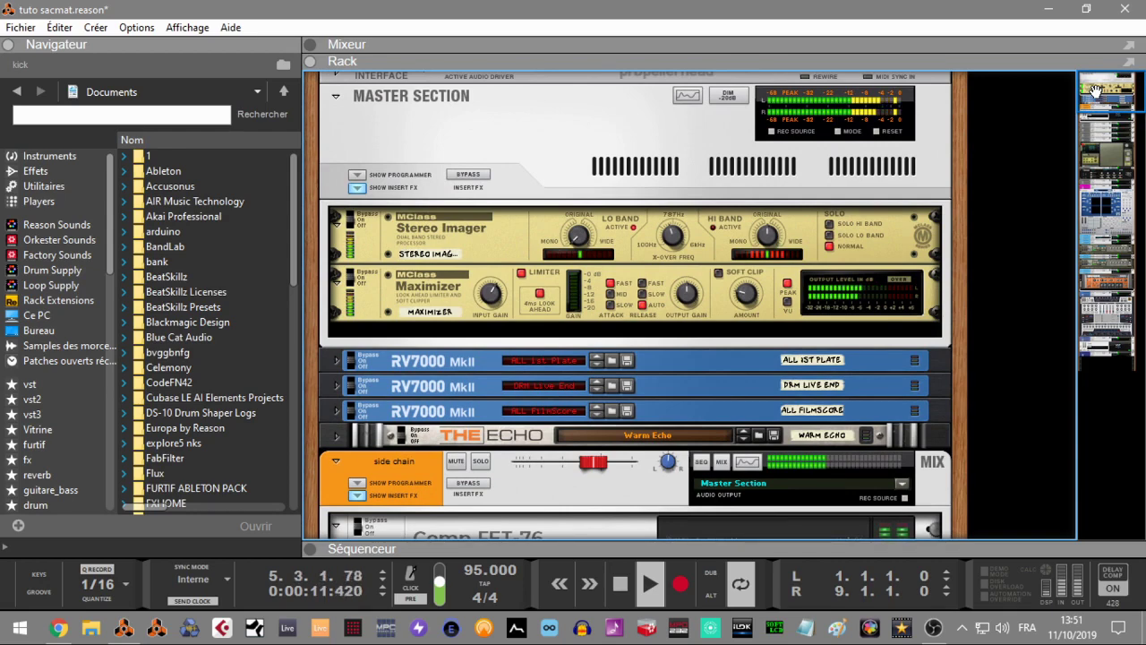
pyautogui.press('F5')
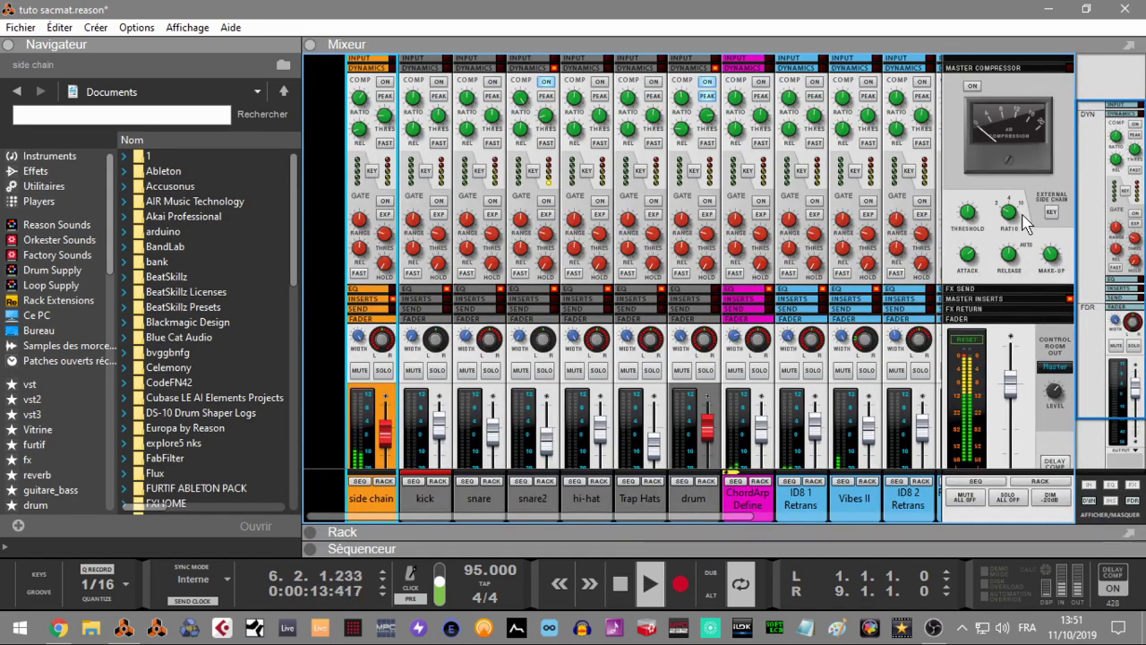
pyautogui.scroll(-3, 680, 458)
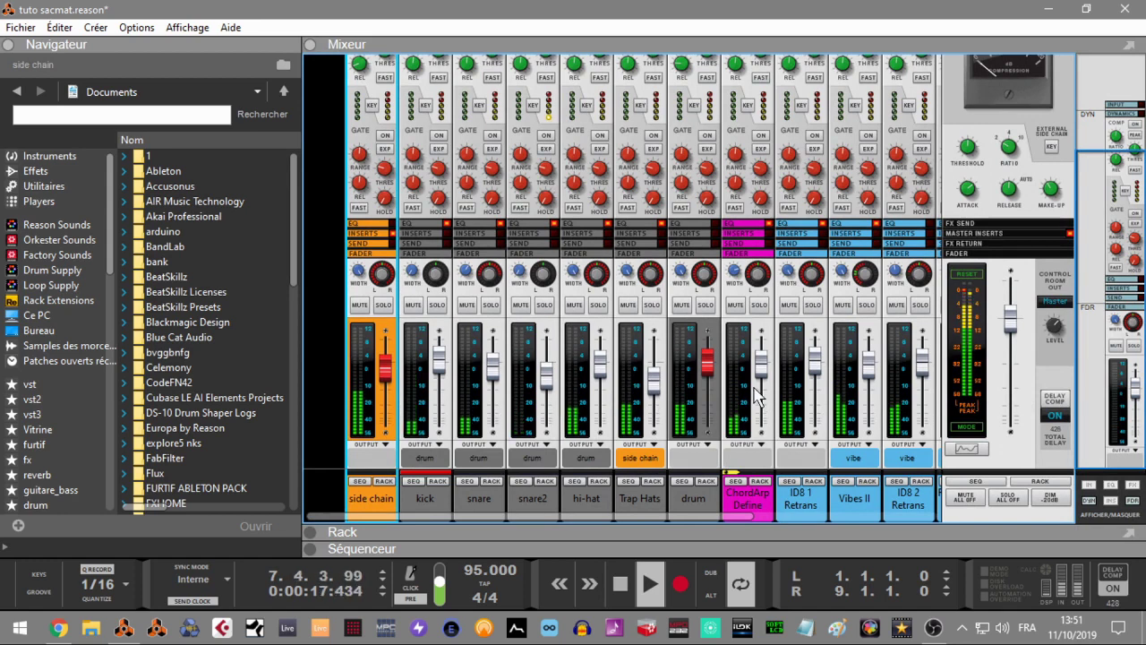
pyautogui.click(1054, 327)
pyautogui.scroll(3, 1054, 327)
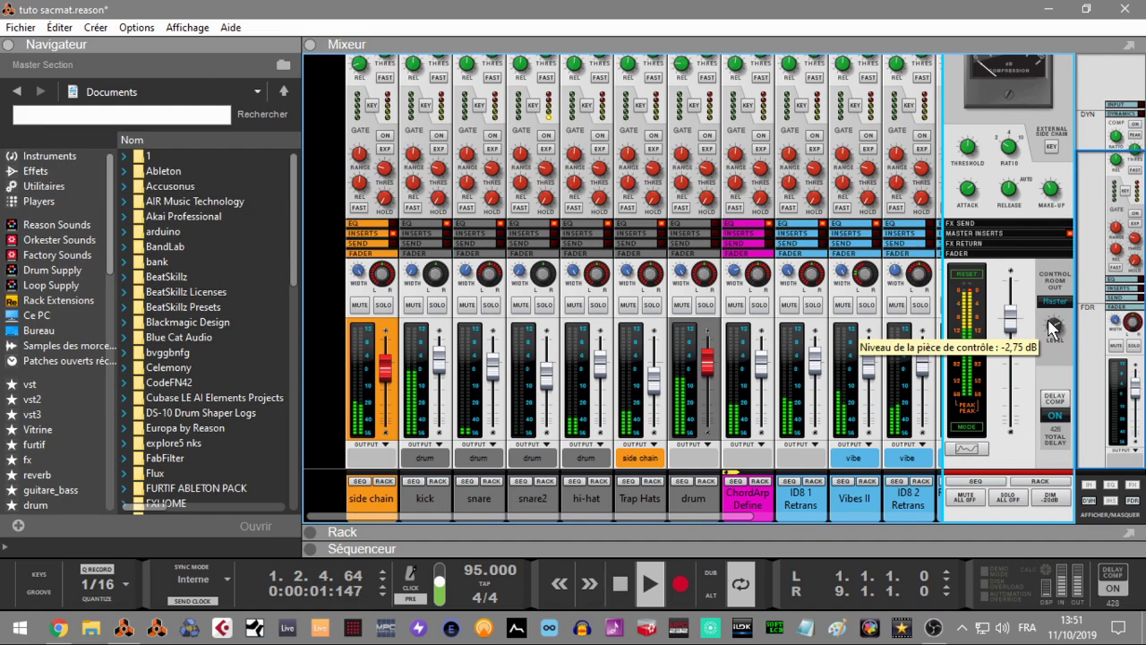
pyautogui.scroll(1, 1053, 328)
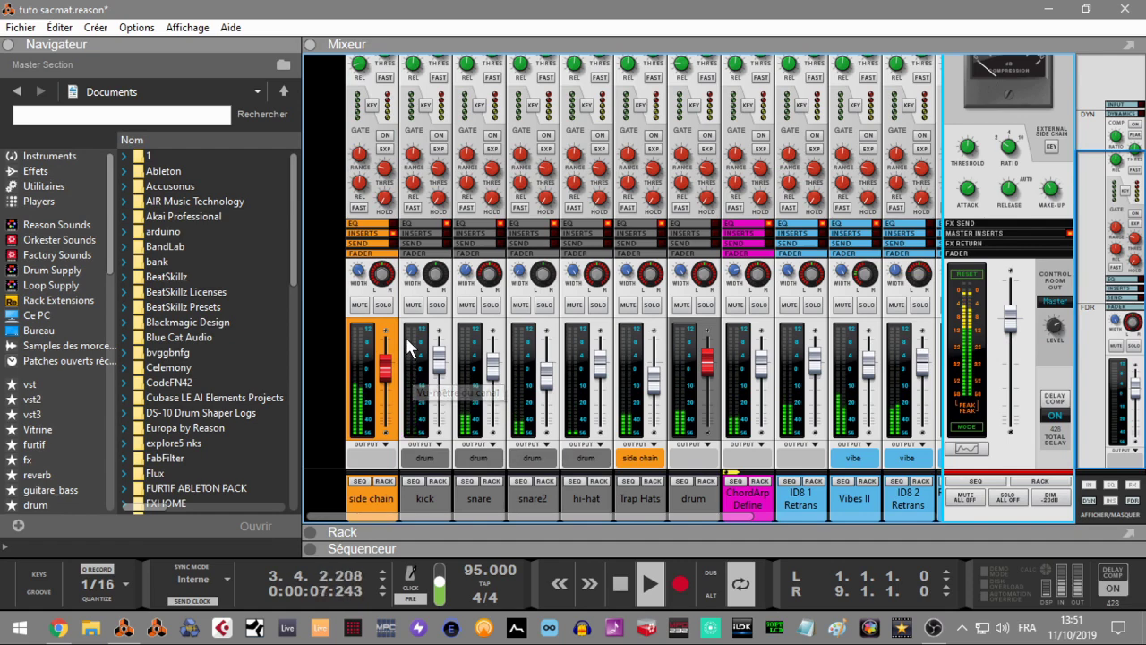
# Solo the side chain bus, listen to it with the kick soloed and unsoloed, and stop playback.
pyautogui.click(387, 308)
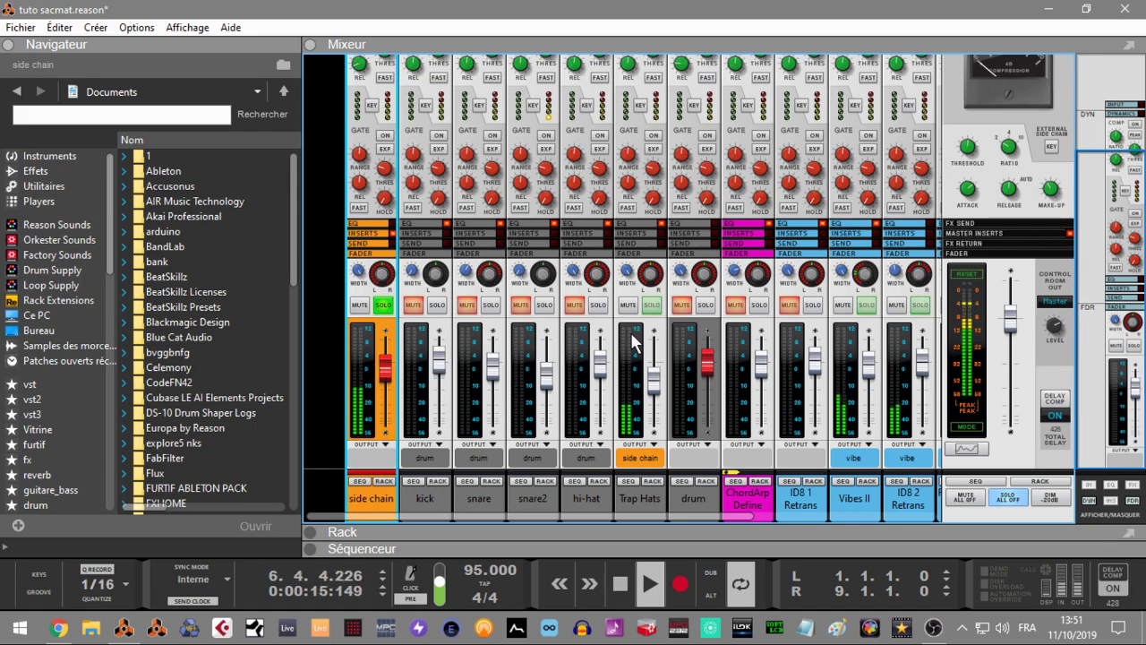
pyautogui.click(436, 306)
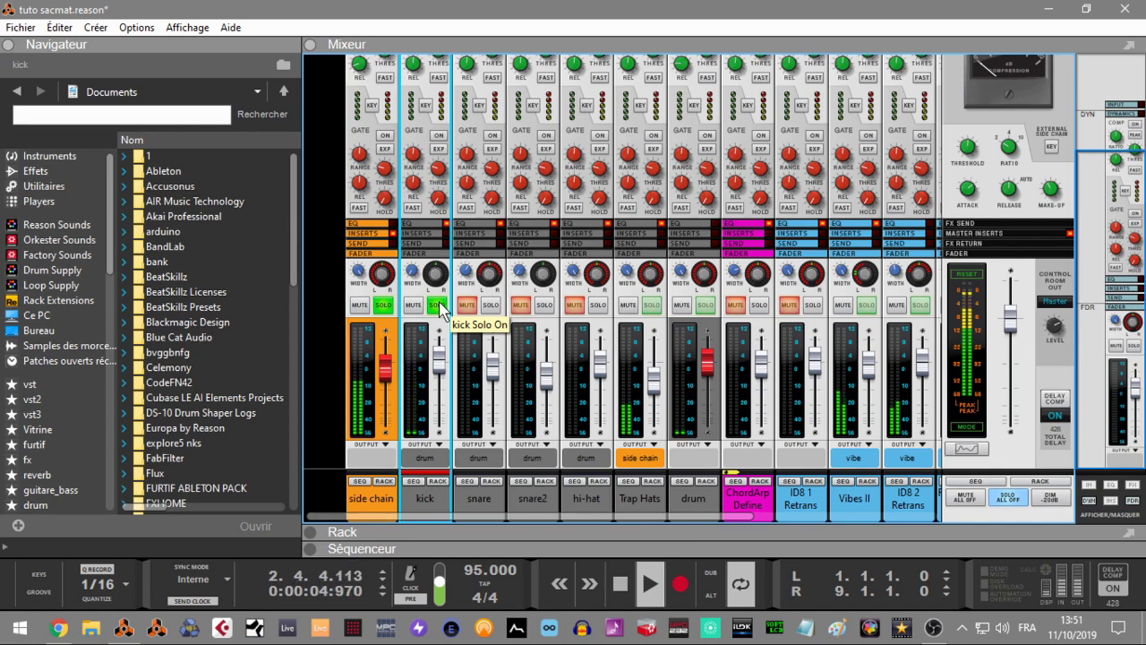
pyautogui.click(437, 305)
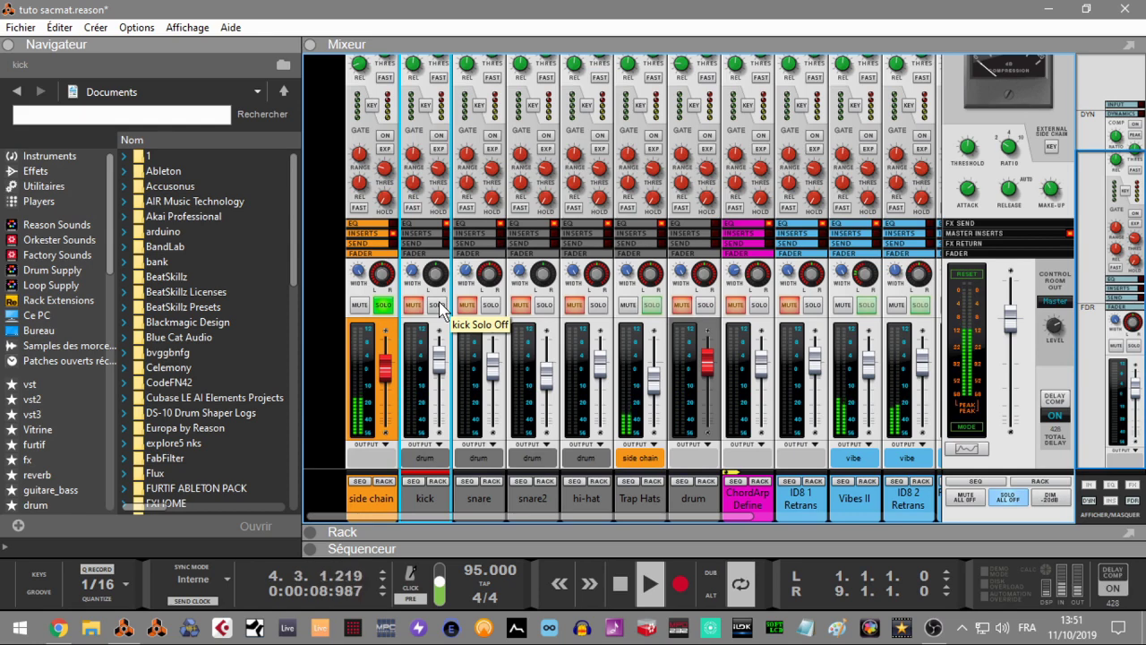
pyautogui.press('space')
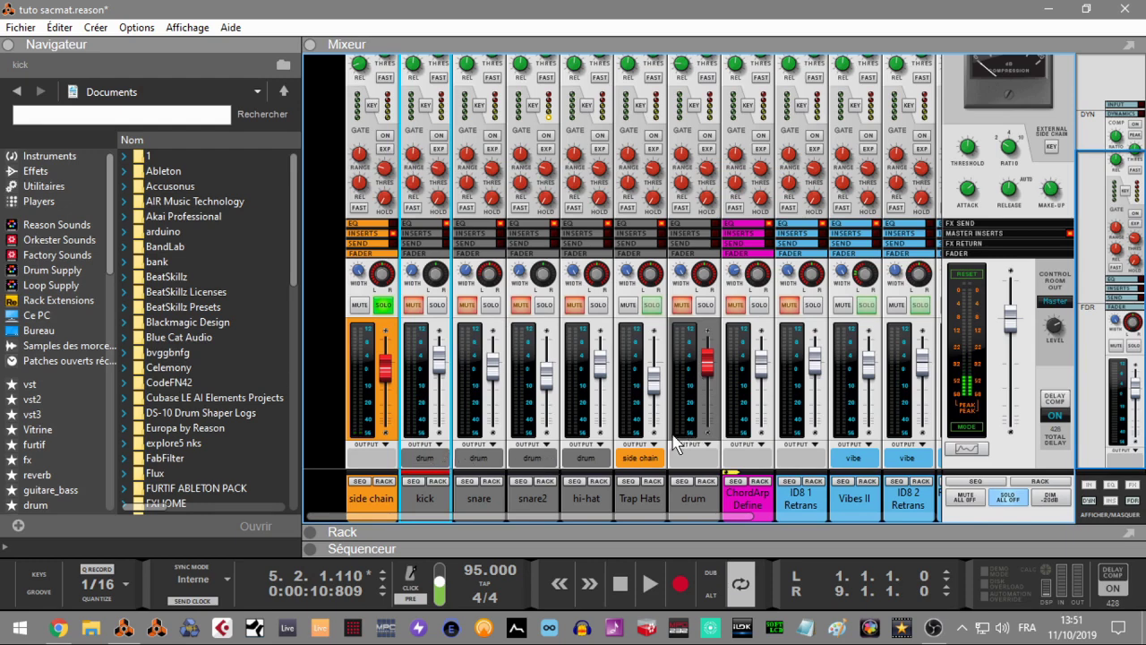
# Route the Trap Hats output to the drum bus and the ChordArp Define output to the side chain bus.
pyautogui.click(654, 448)
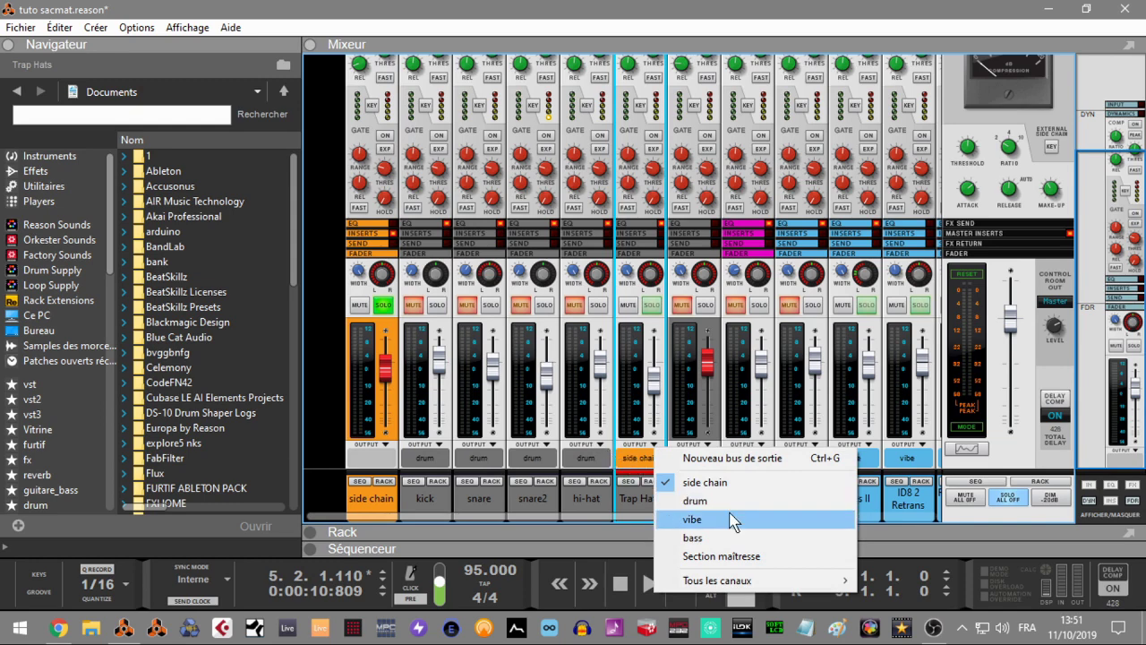
pyautogui.click(695, 500)
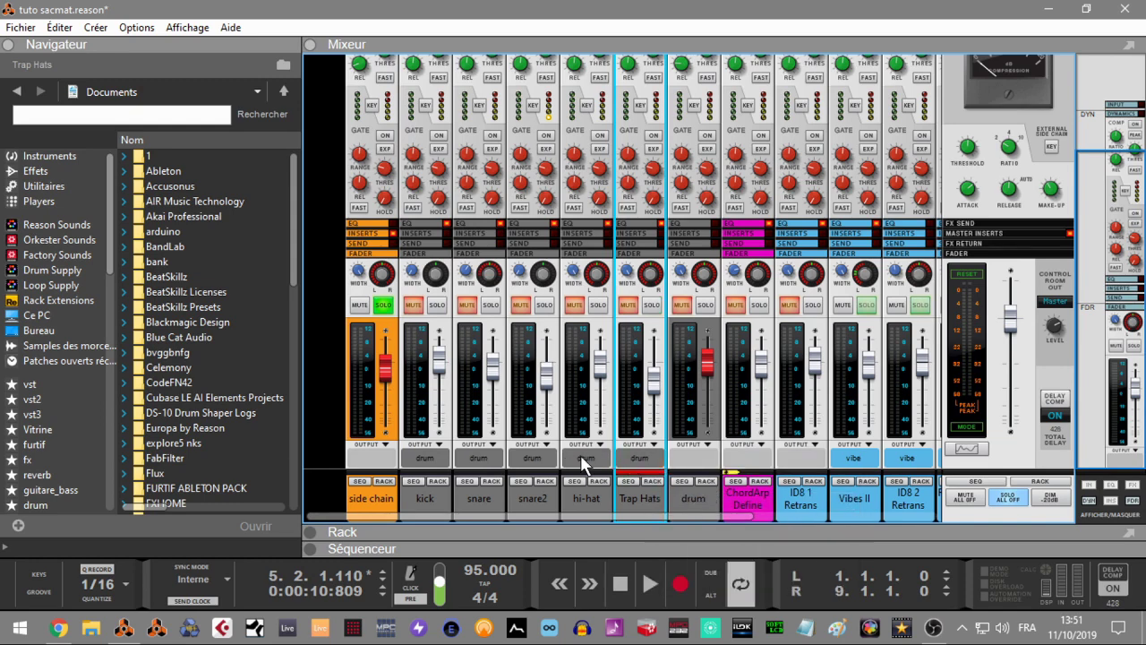
pyautogui.click(760, 444)
pyautogui.click(796, 479)
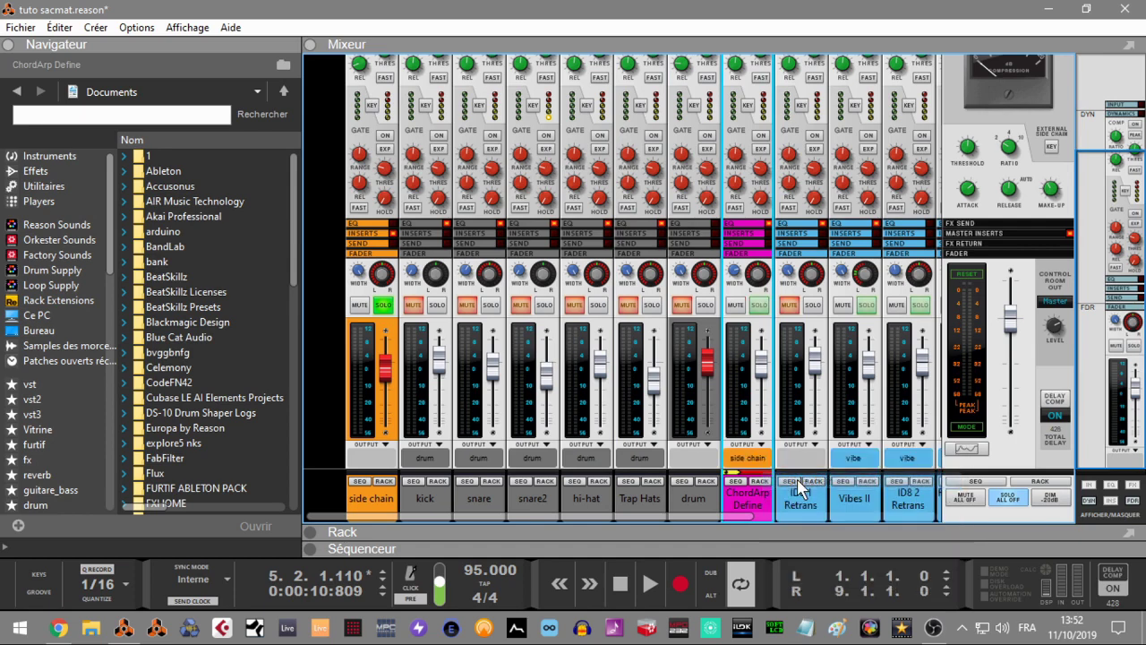
# Clear all solos, play the song, and toggle solo on the side chain bus to compare it with the full mix.
pyautogui.click(1008, 498)
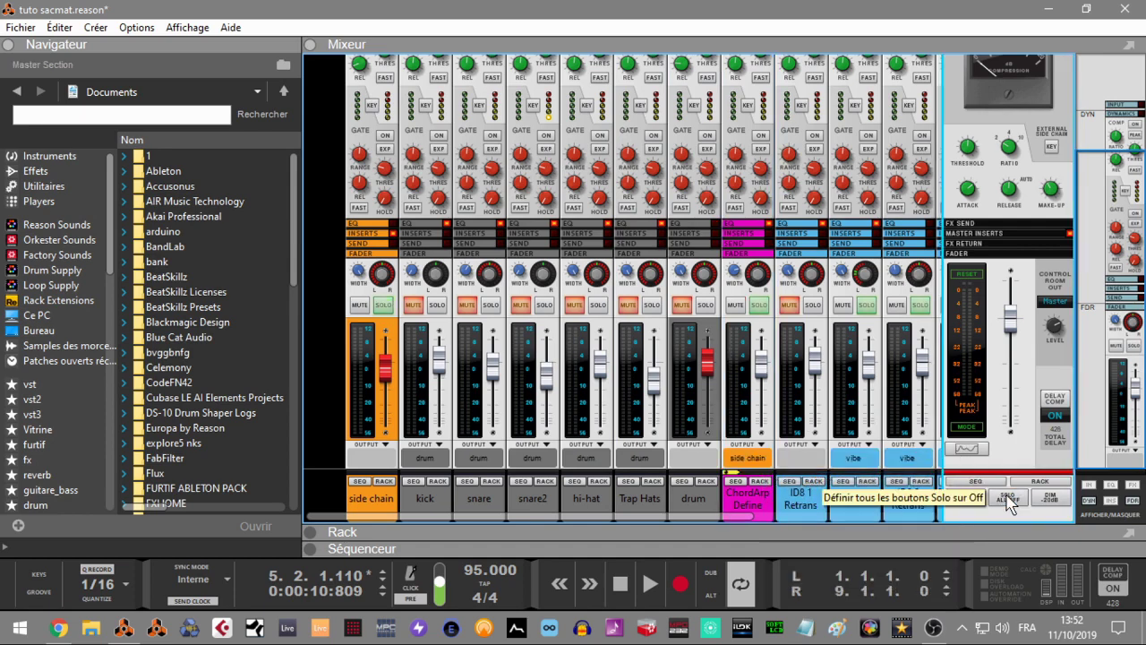
pyautogui.press('space')
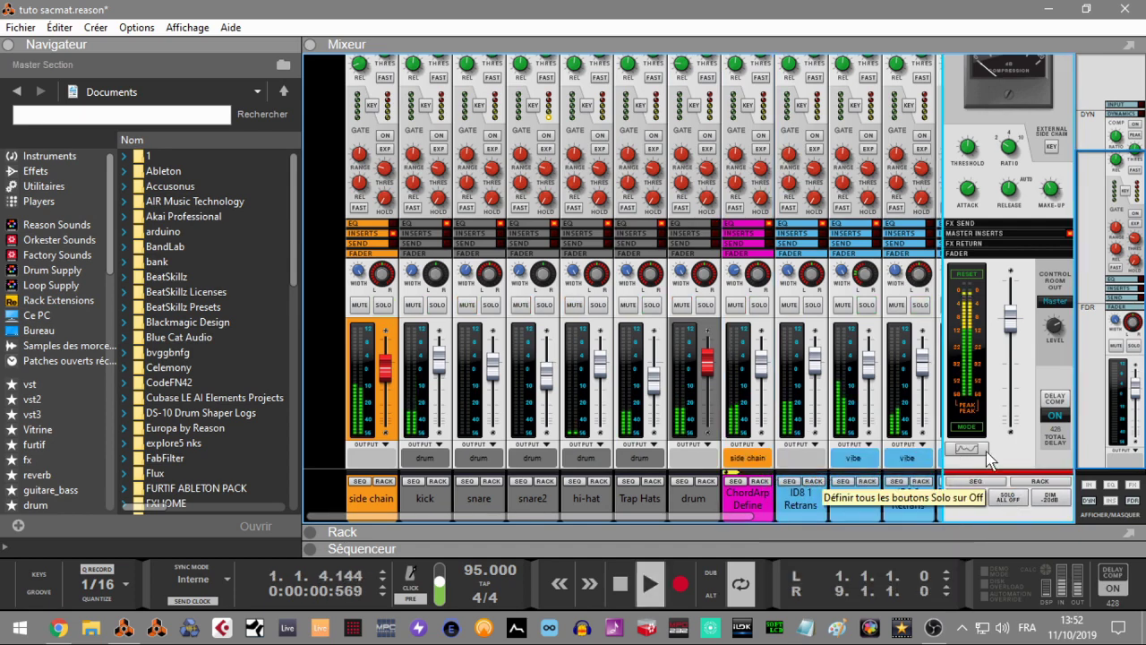
pyautogui.click(384, 306)
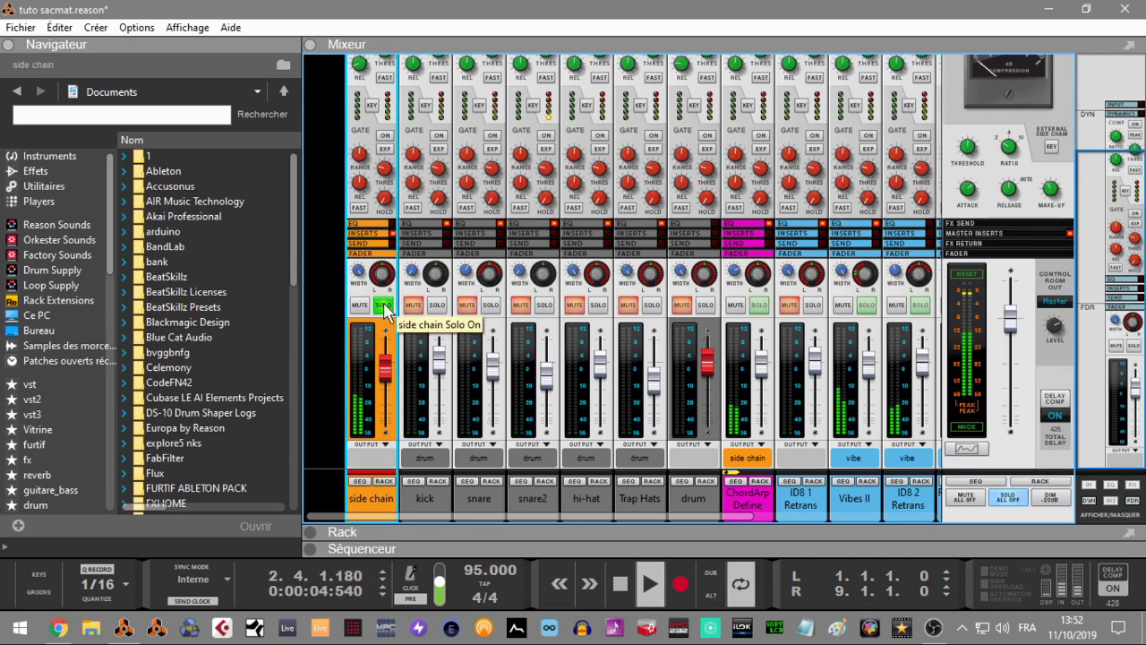
pyautogui.click(384, 306)
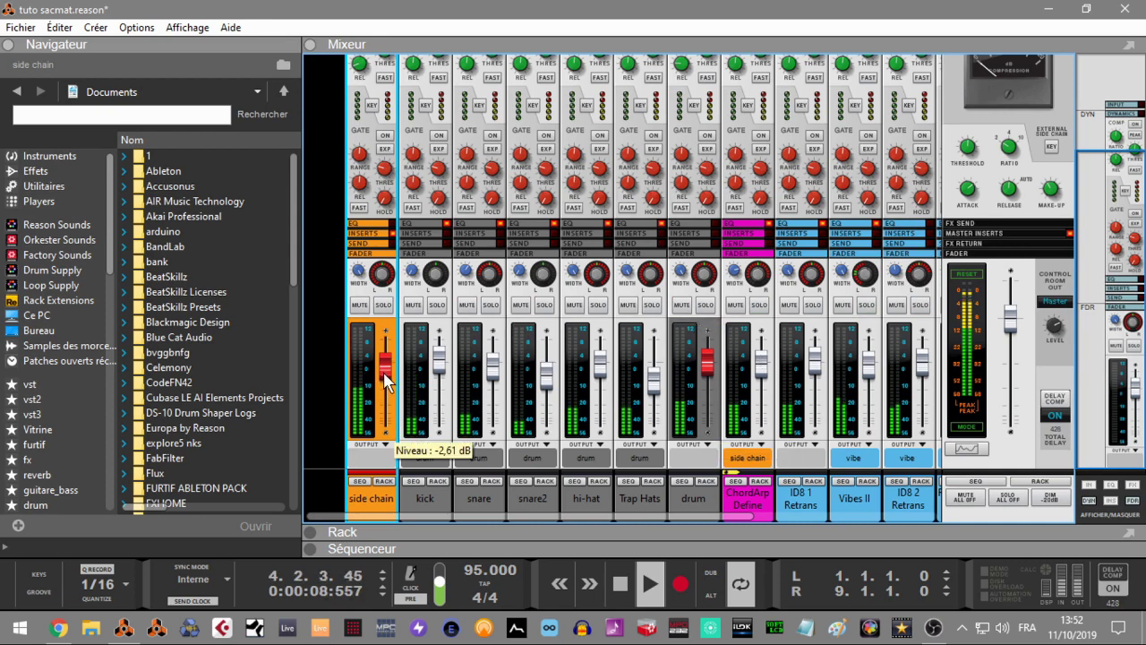
# Raise the side chain bus fader slightly, lower the bass bus fader to 1.04 dB with the browser hidden, and stop playback.
pyautogui.scroll(3, 385, 378)
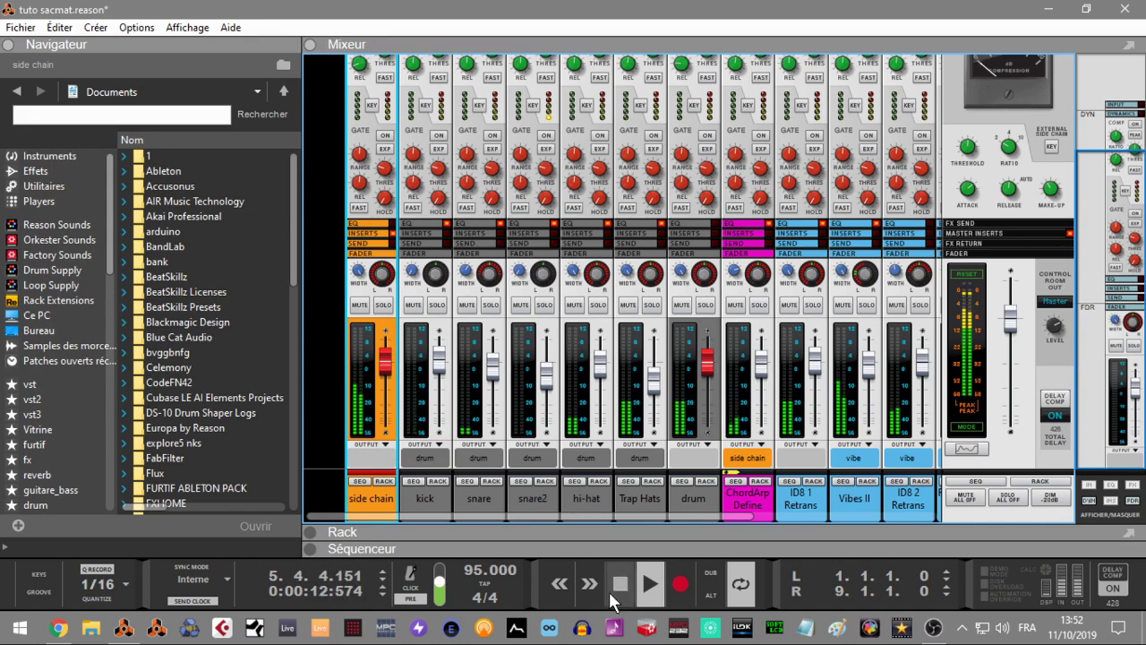
pyautogui.click(9, 46)
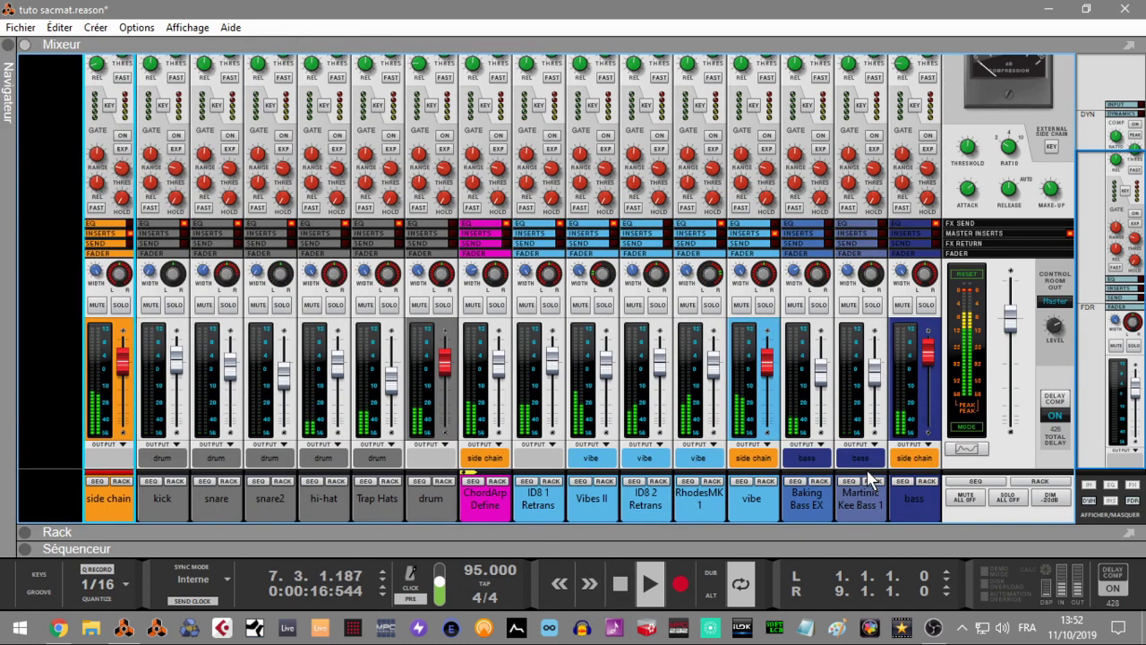
pyautogui.click(924, 350)
pyautogui.moveTo(925, 350); pyautogui.dragTo(926, 362)
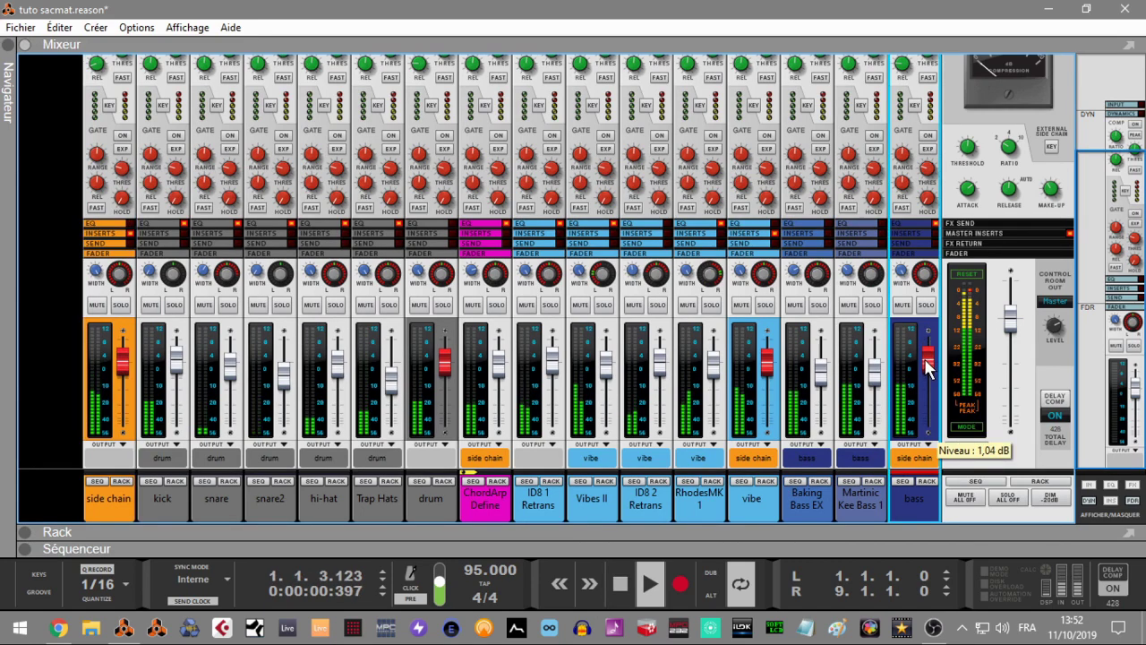
pyautogui.press('space')
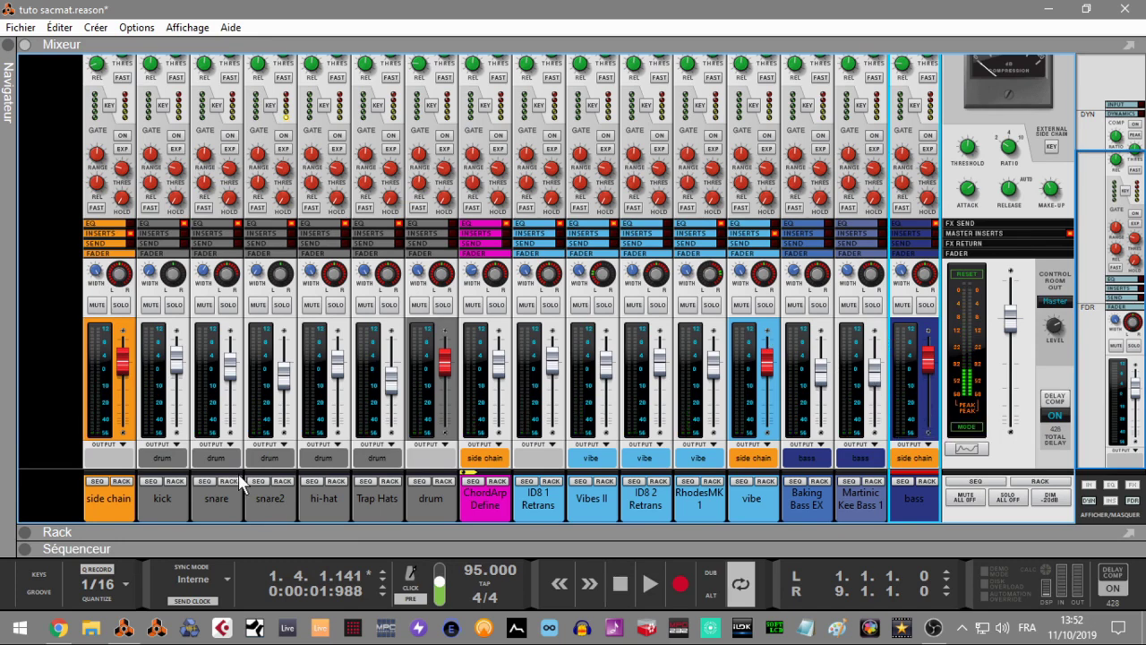
# Show the rack together with the mixer, keep the browser hidden, and expand the Comp FET-76's CV programmer.
pyautogui.click(25, 533)
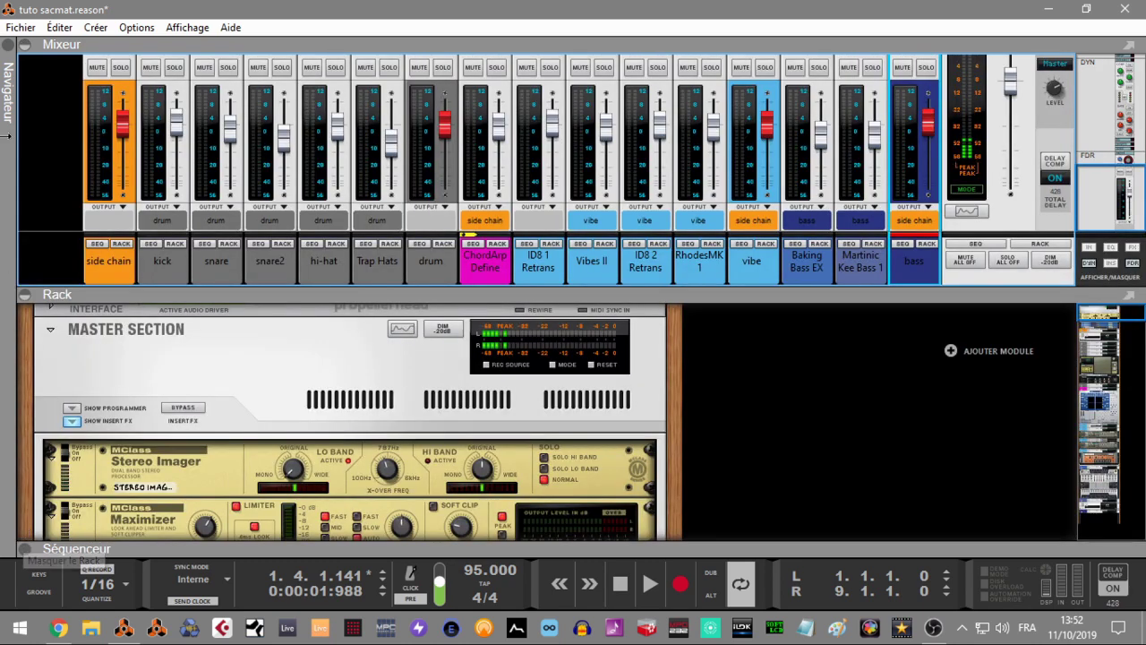
pyautogui.click(22, 46)
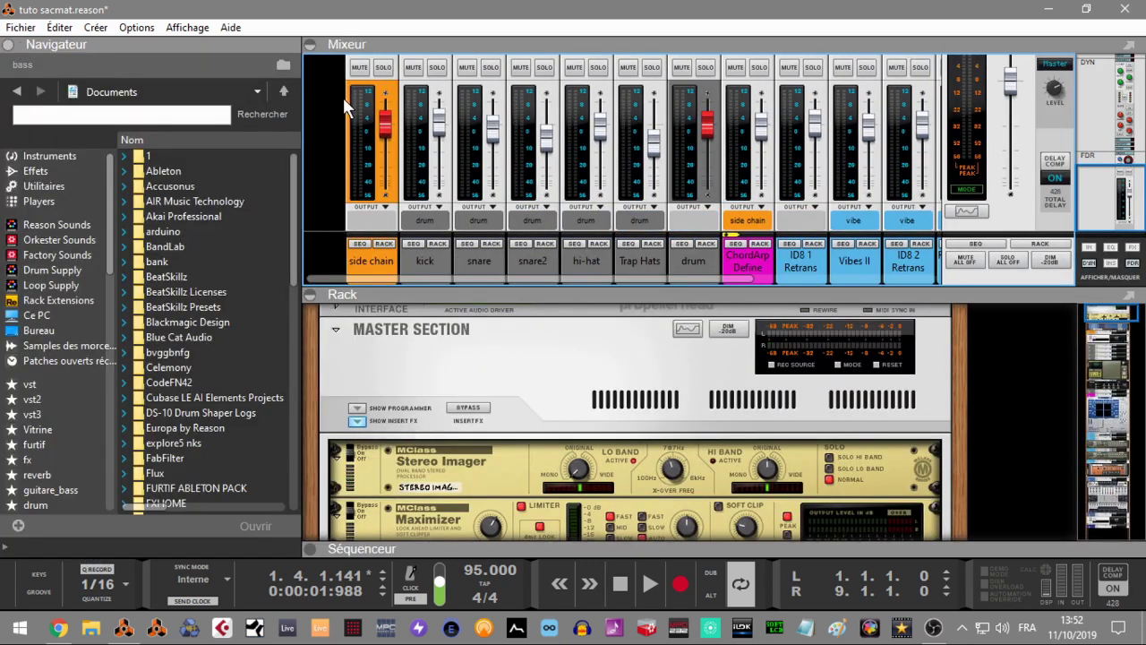
pyautogui.click(13, 46)
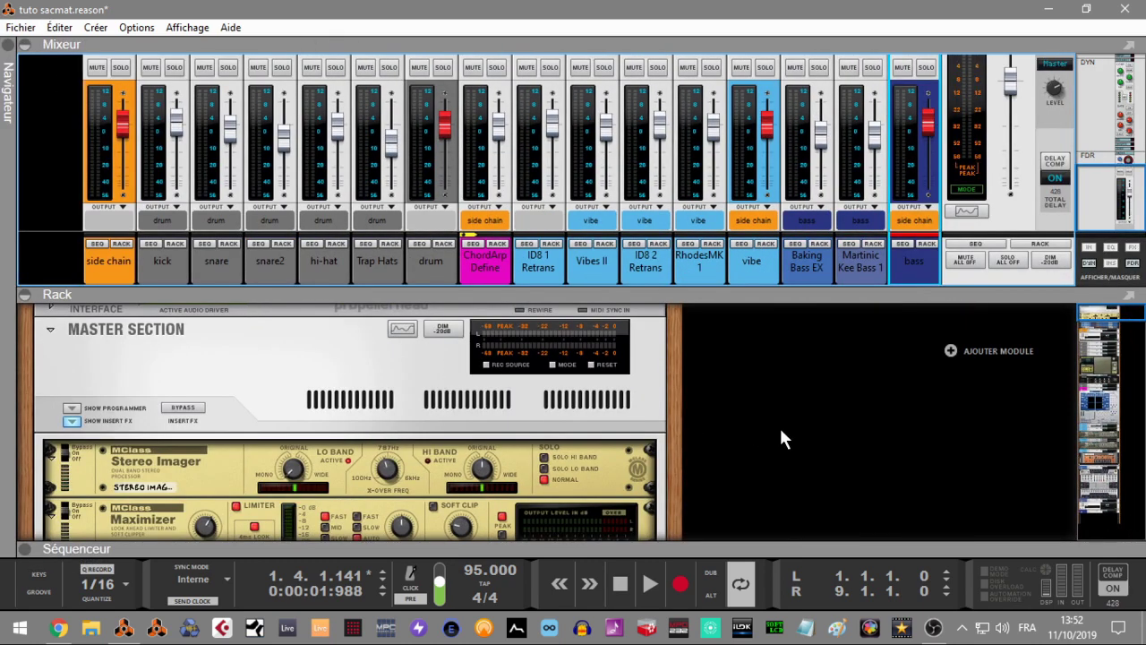
pyautogui.moveTo(1100, 309); pyautogui.dragTo(1099, 334)
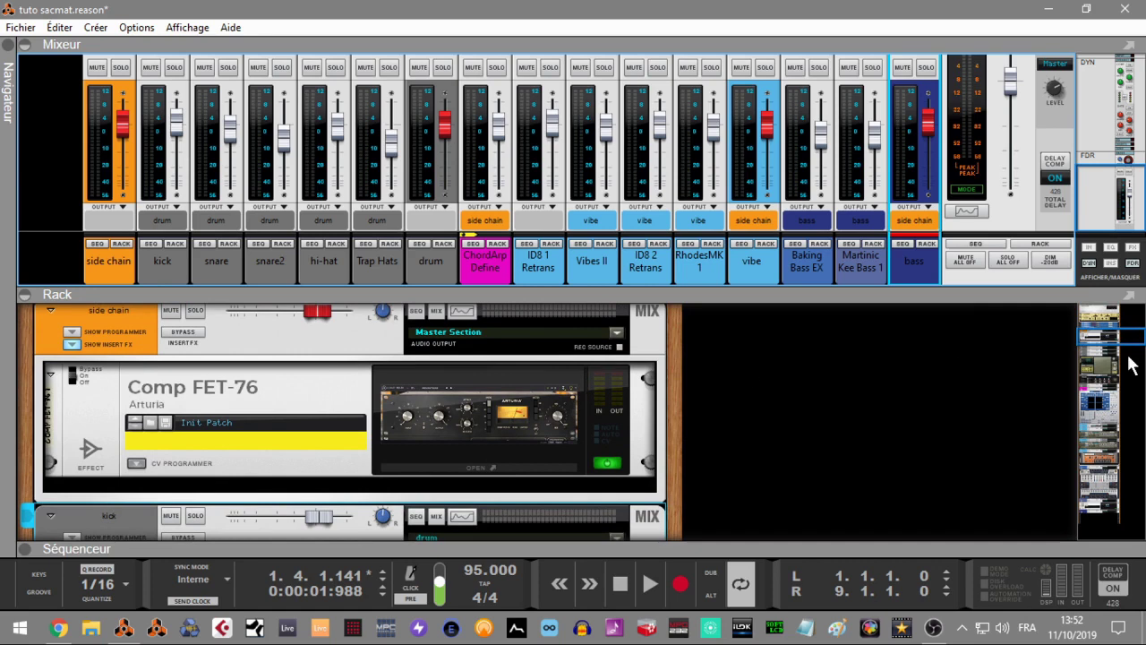
pyautogui.click(136, 464)
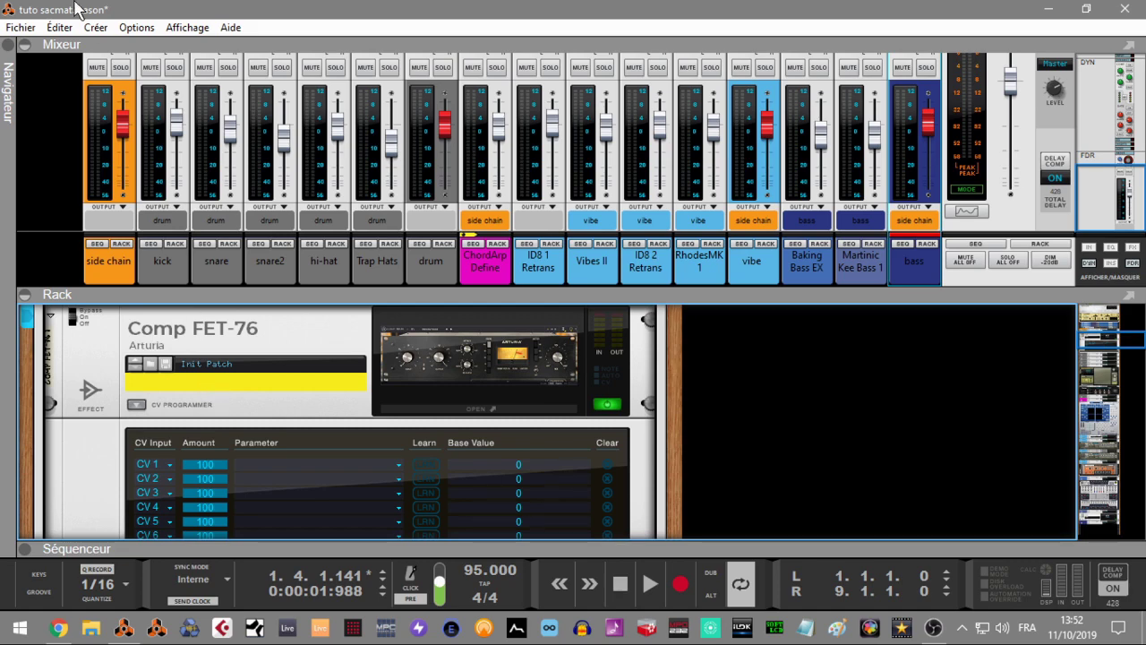
# Fold the mixer away, inspect the Comp FET-76's optional audio input cabling on the rack's rear, and return to the front.
pyautogui.click(25, 44)
pyautogui.press('Tab')
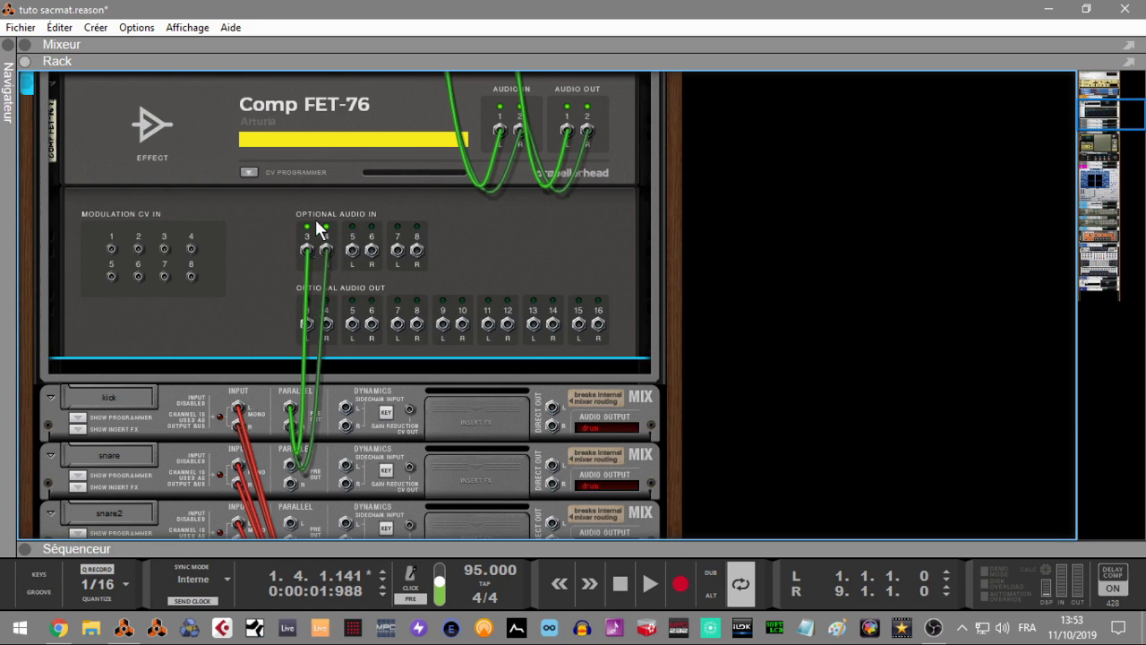
pyautogui.press('Tab')
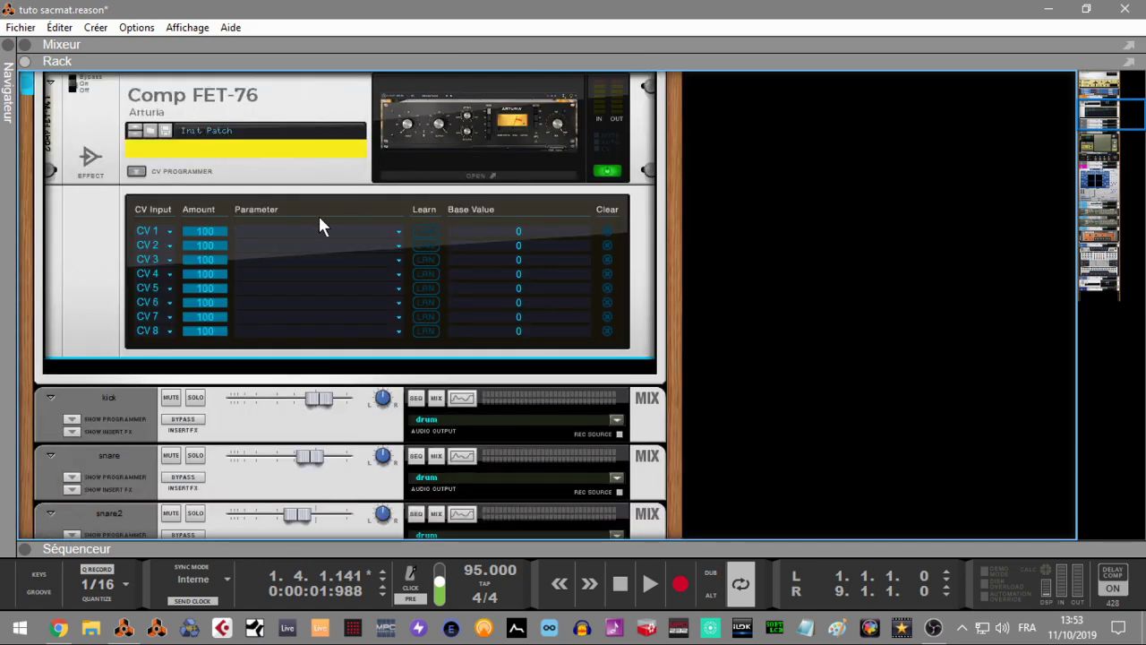
# Fold the Comp FET-76's CV programmer, open its plugin interface to review the compressor controls, and close it.
pyautogui.click(136, 172)
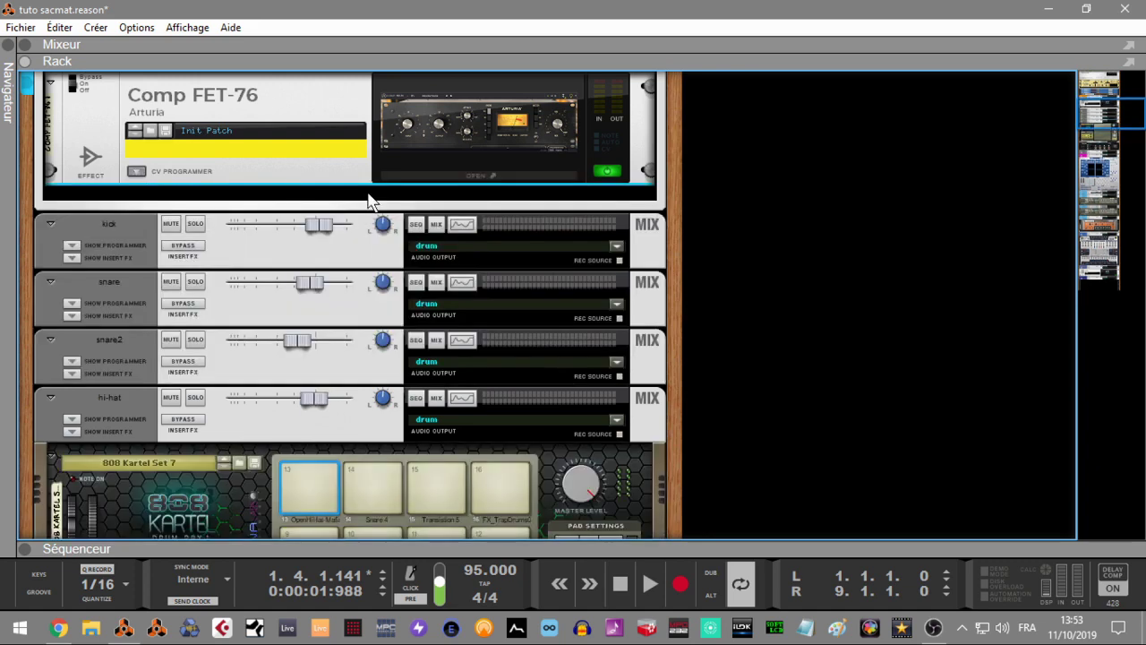
pyautogui.click(409, 174)
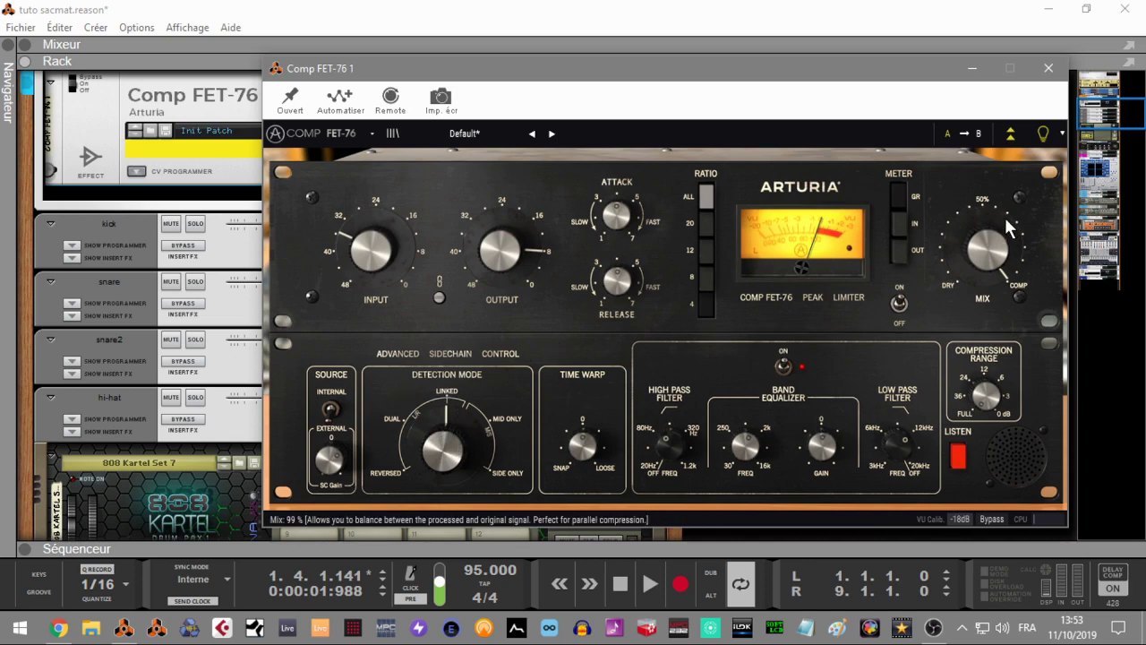
pyautogui.click(1048, 69)
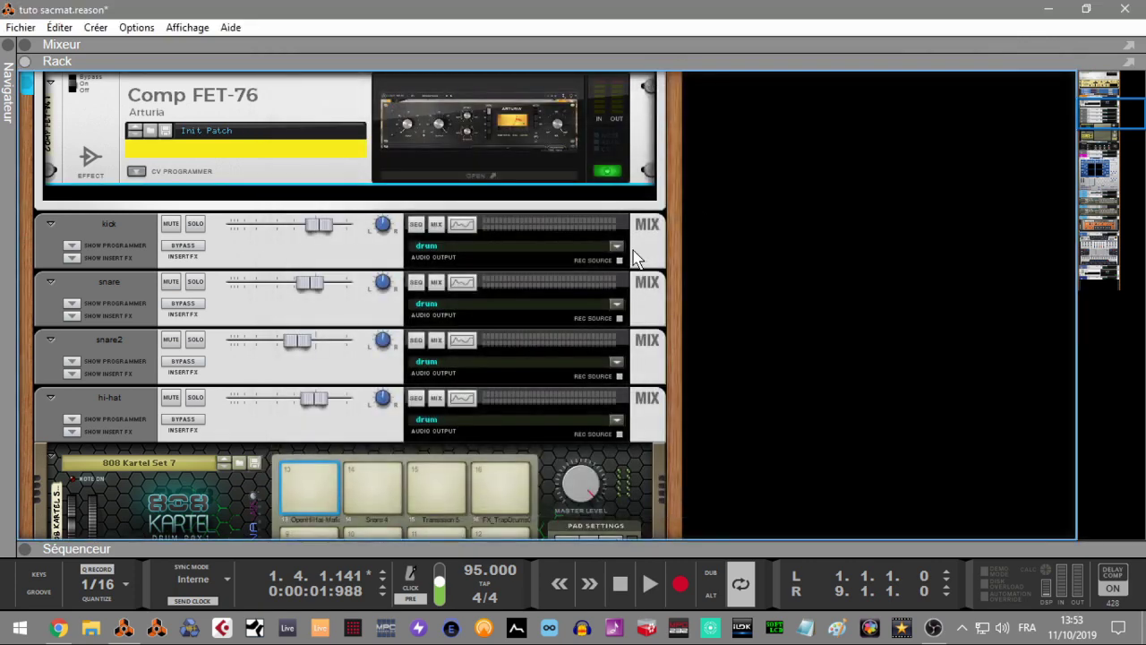
# On the rack's rear, move both cables from the Comp FET-76's optional audio inputs 3 and 4 to the side chain channel's dynamics sidechain inputs.
pyautogui.moveTo(1090, 113); pyautogui.dragTo(1093, 97)
pyautogui.press('Tab')
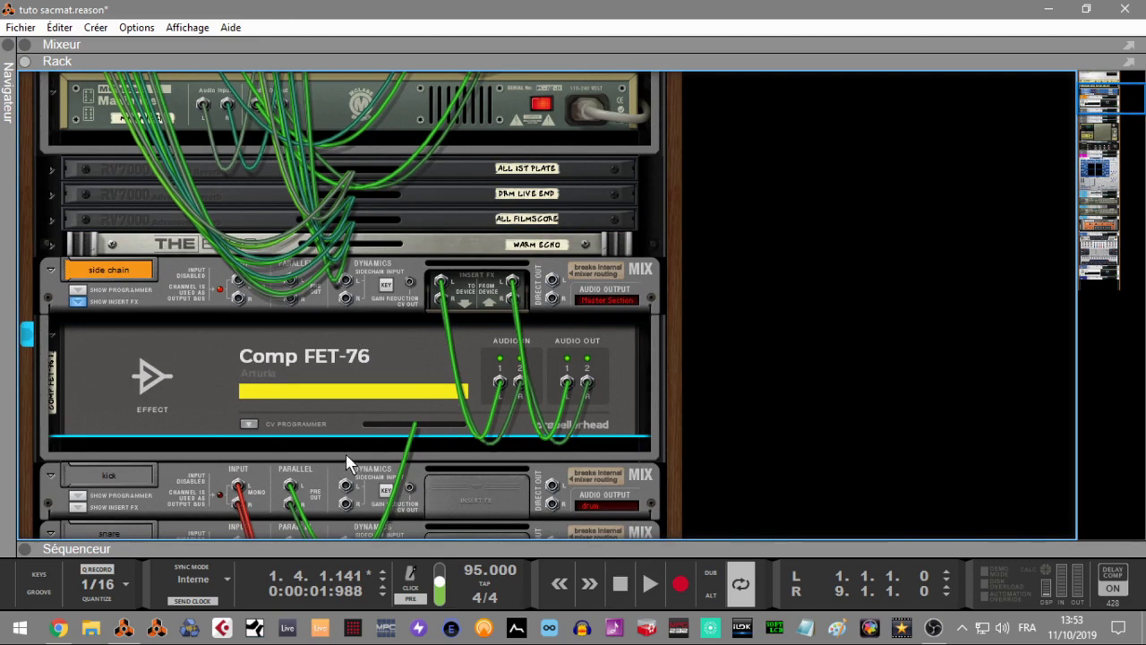
pyautogui.click(248, 425)
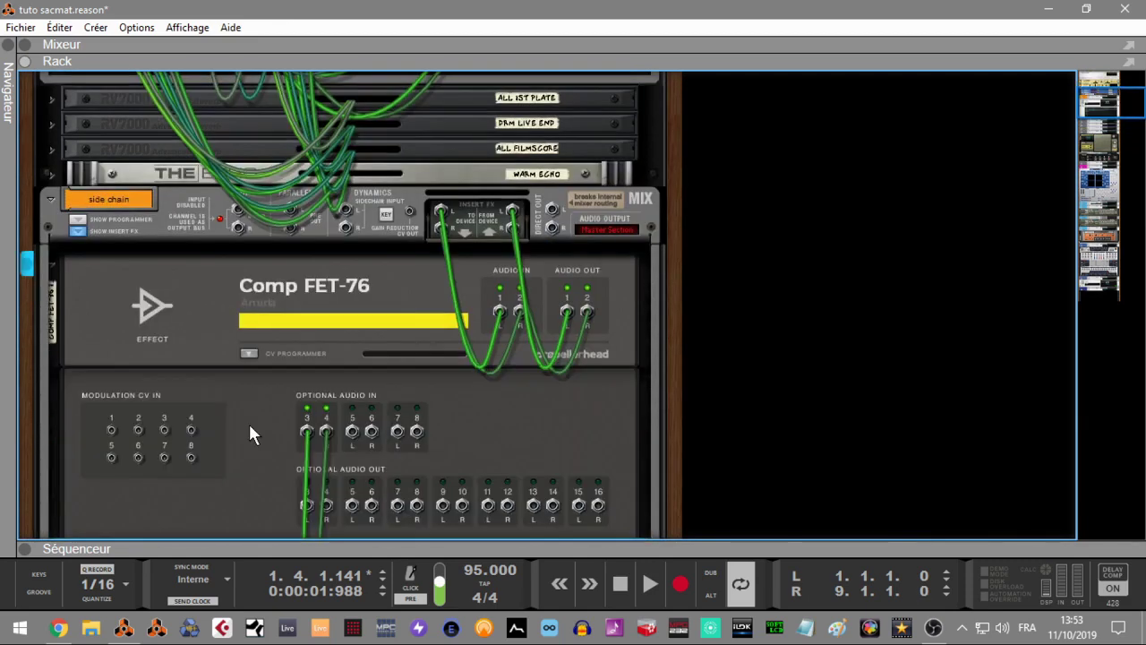
pyautogui.moveTo(306, 433); pyautogui.dragTo(346, 214)
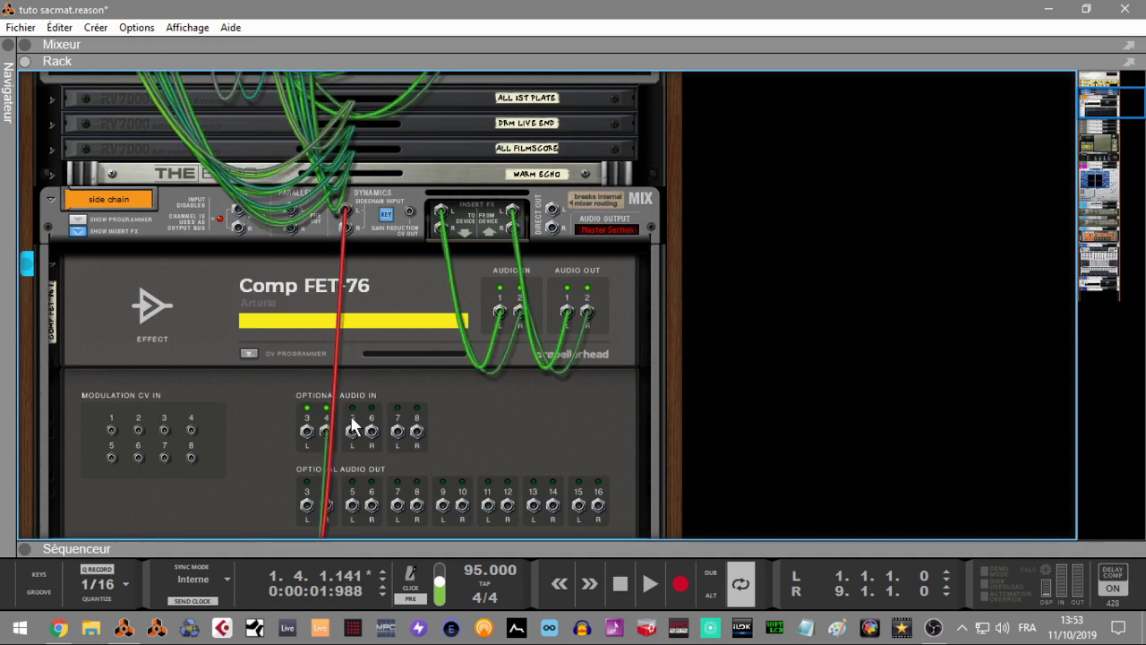
pyautogui.moveTo(325, 433); pyautogui.dragTo(347, 229)
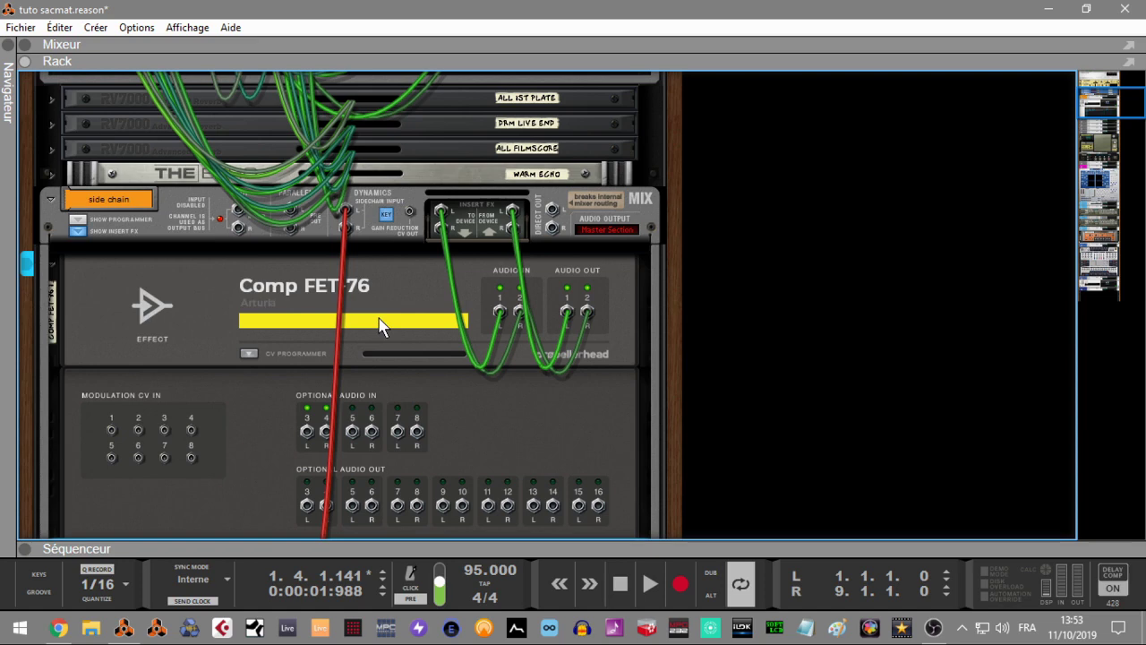
# Delete the Comp FET-76 from the side chain channel and fold the empty insert FX section on the rack's front.
pyautogui.press('Delete')
pyautogui.click(543, 344)
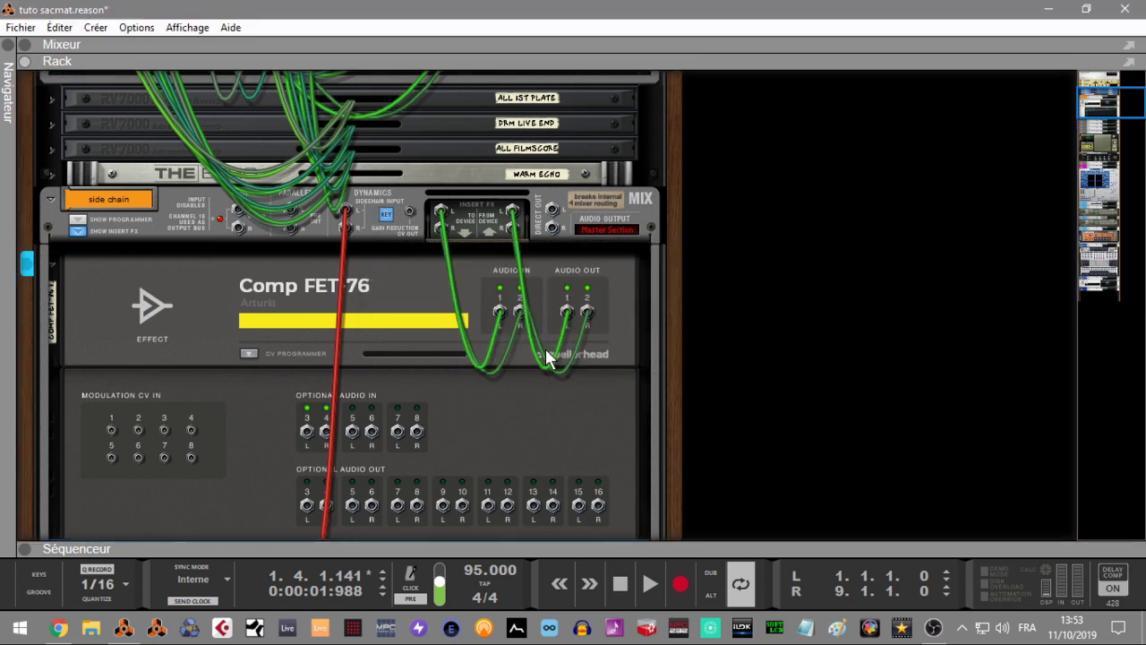
pyautogui.press('Tab')
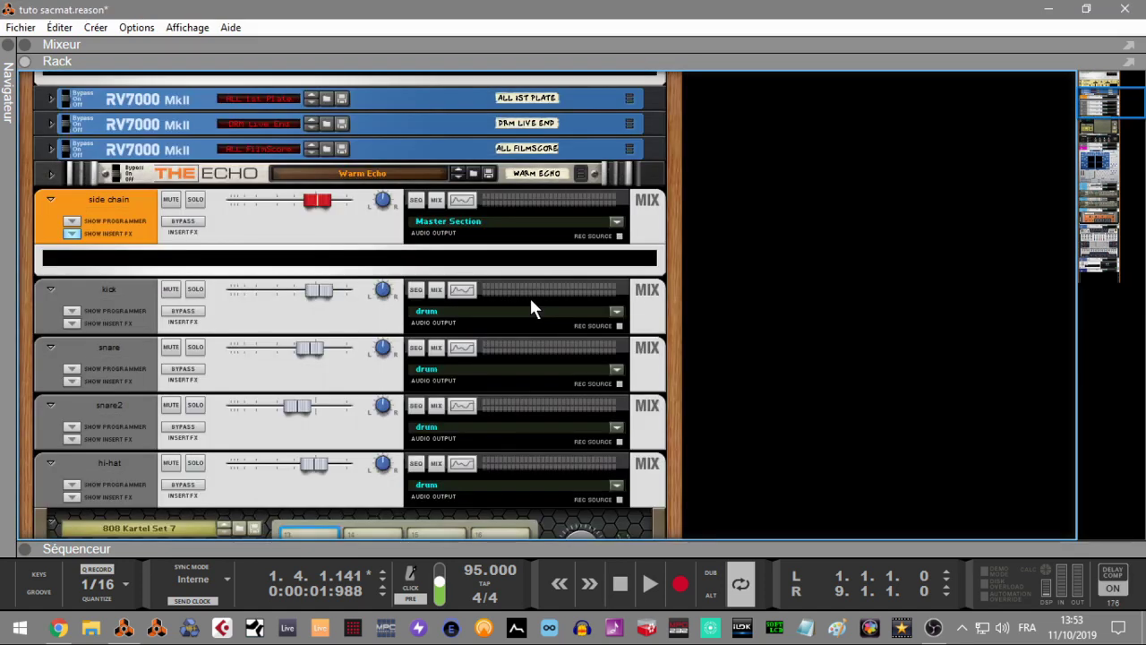
pyautogui.click(70, 235)
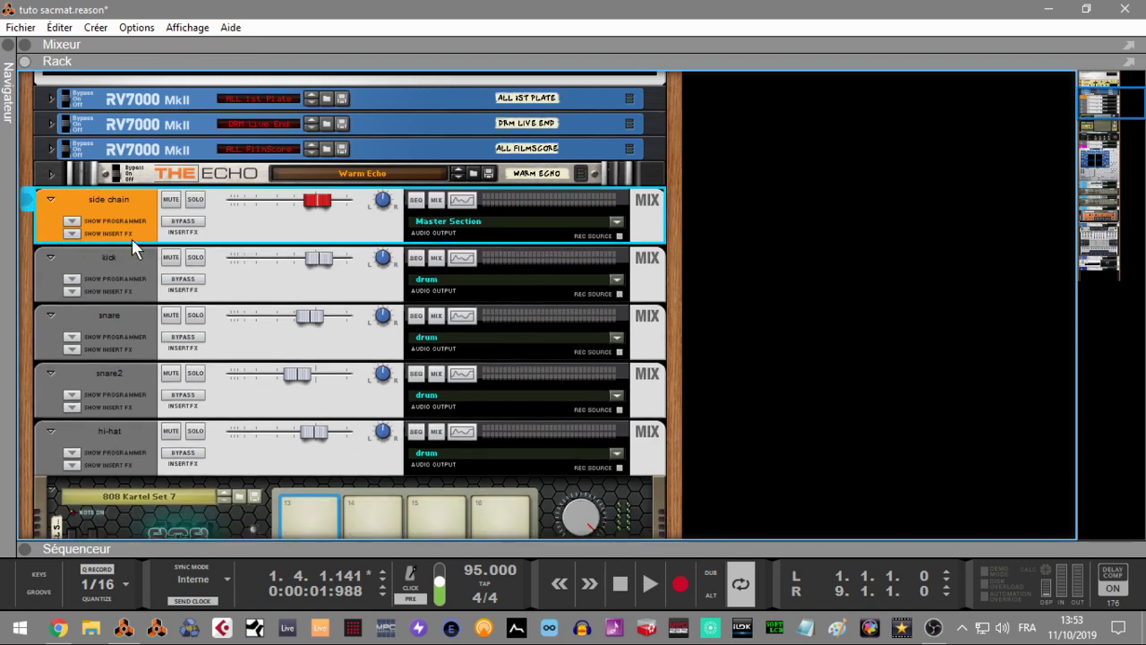
# Turn on the side chain bus's built-in channel compressor in the mixer and start playback.
pyautogui.press('F5')
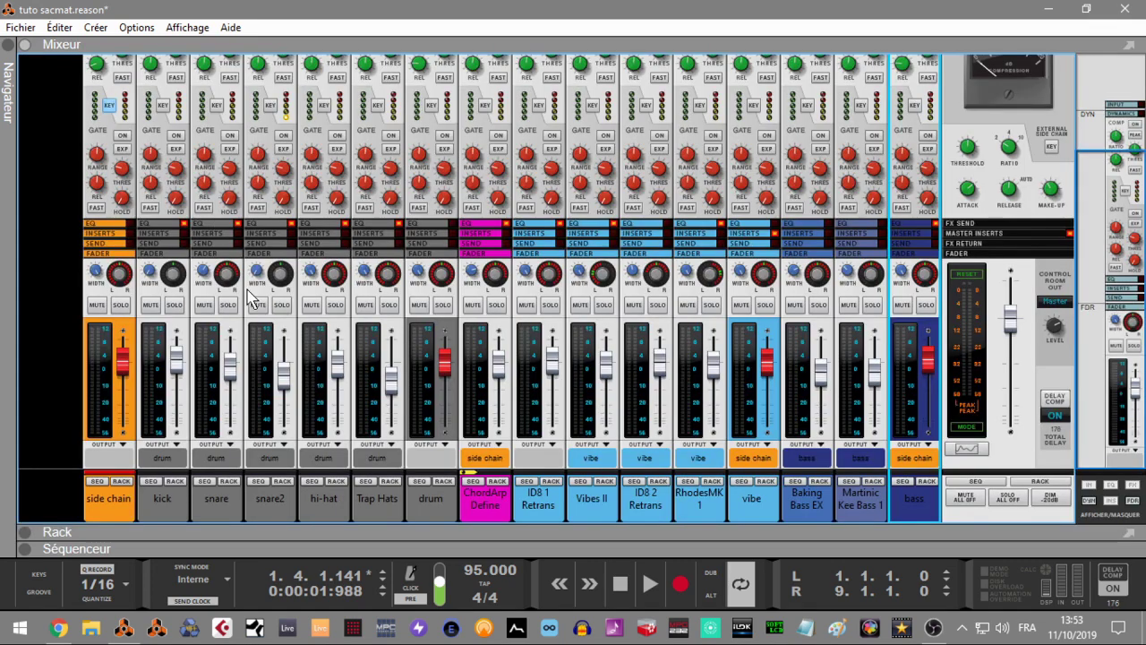
pyautogui.scroll(3, 1039, 229)
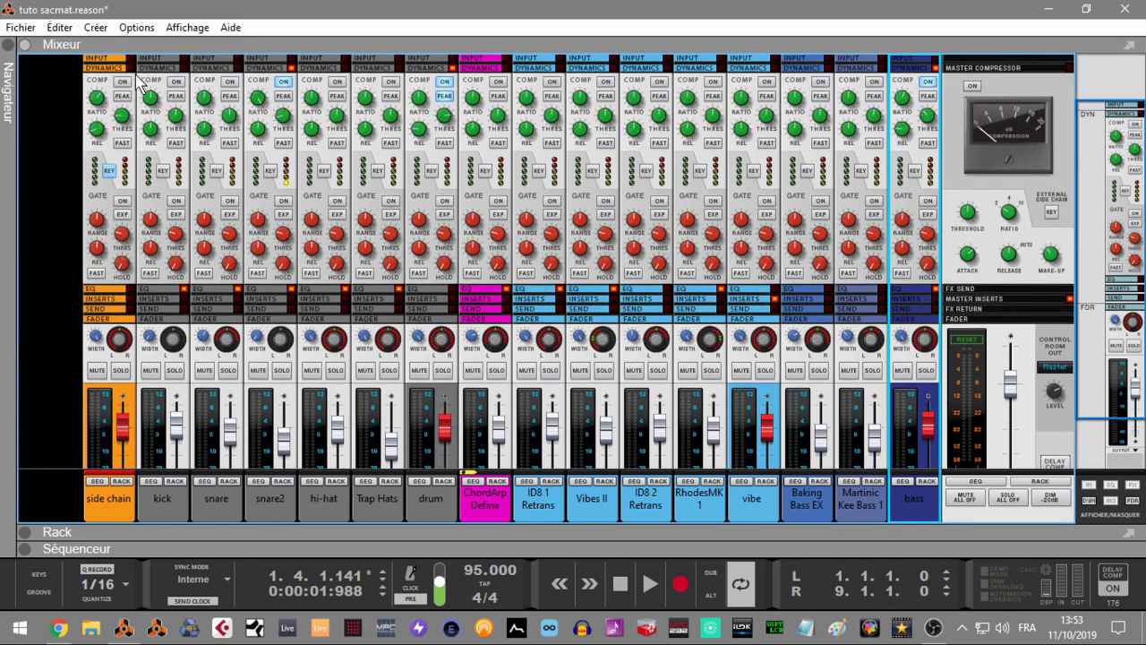
pyautogui.click(128, 84)
pyautogui.press('space')
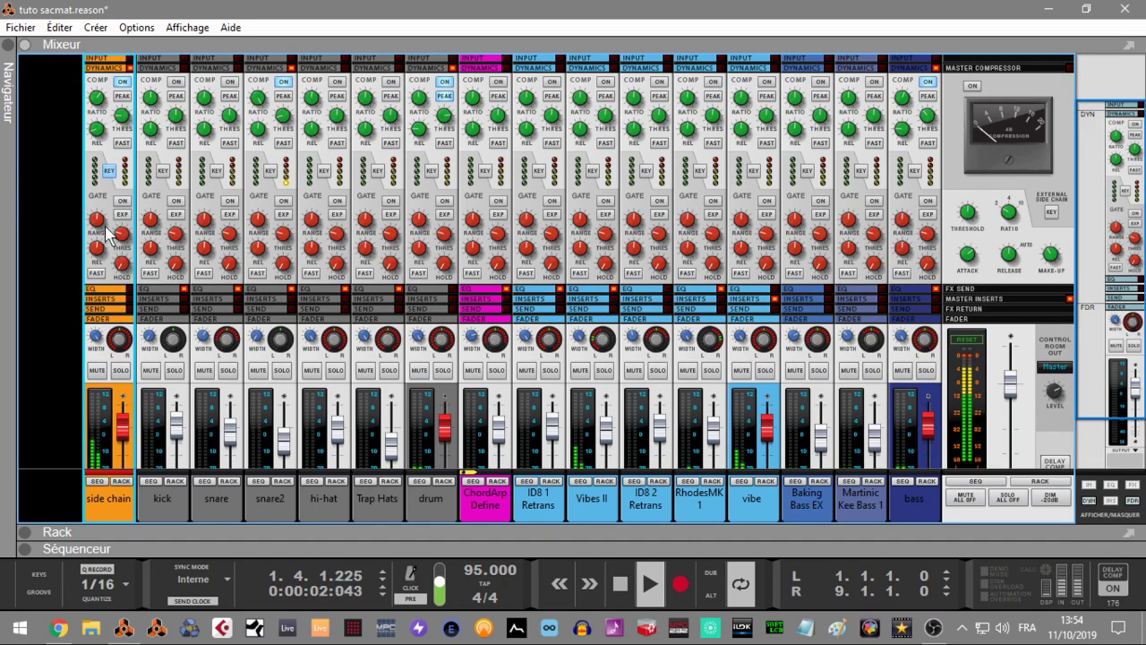
# Adjust the side chain bus's compressor ratio while listening to the bus soloed, ending with playback stopped.
pyautogui.click(121, 369)
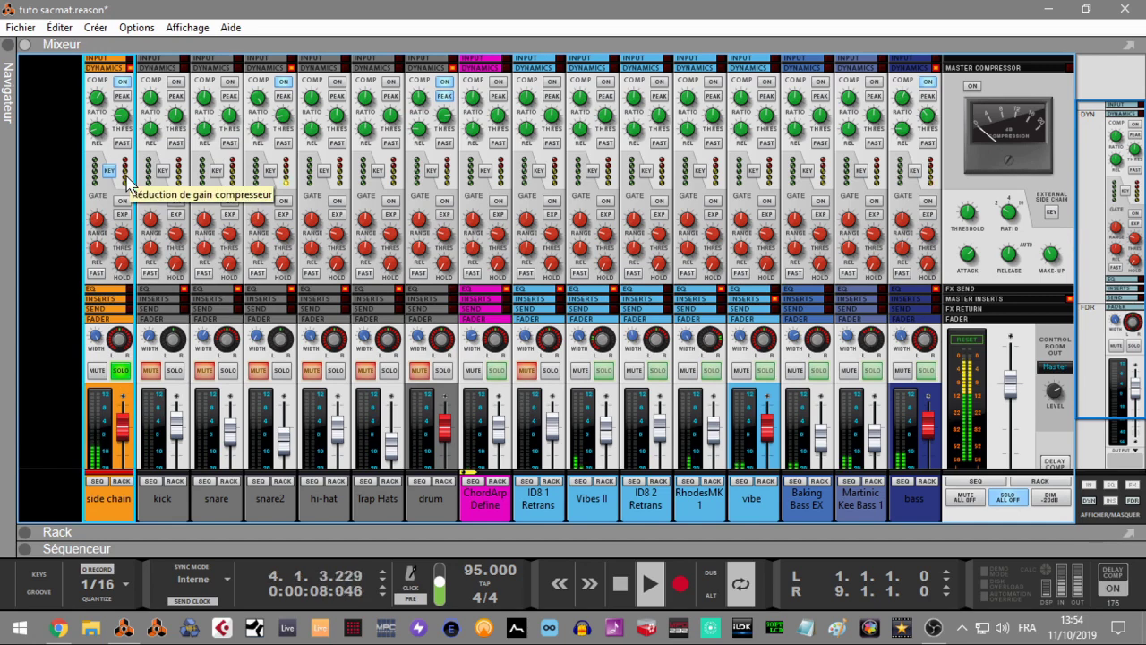
pyautogui.moveTo(96, 101); pyautogui.dragTo(104, 93)
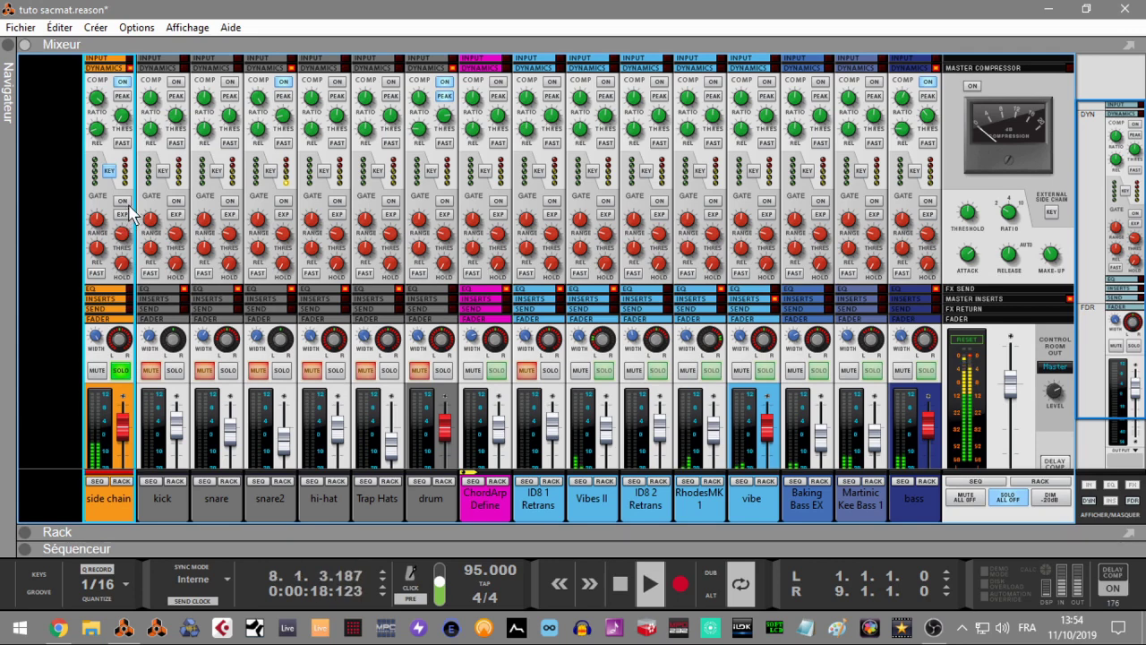
pyautogui.press('space')
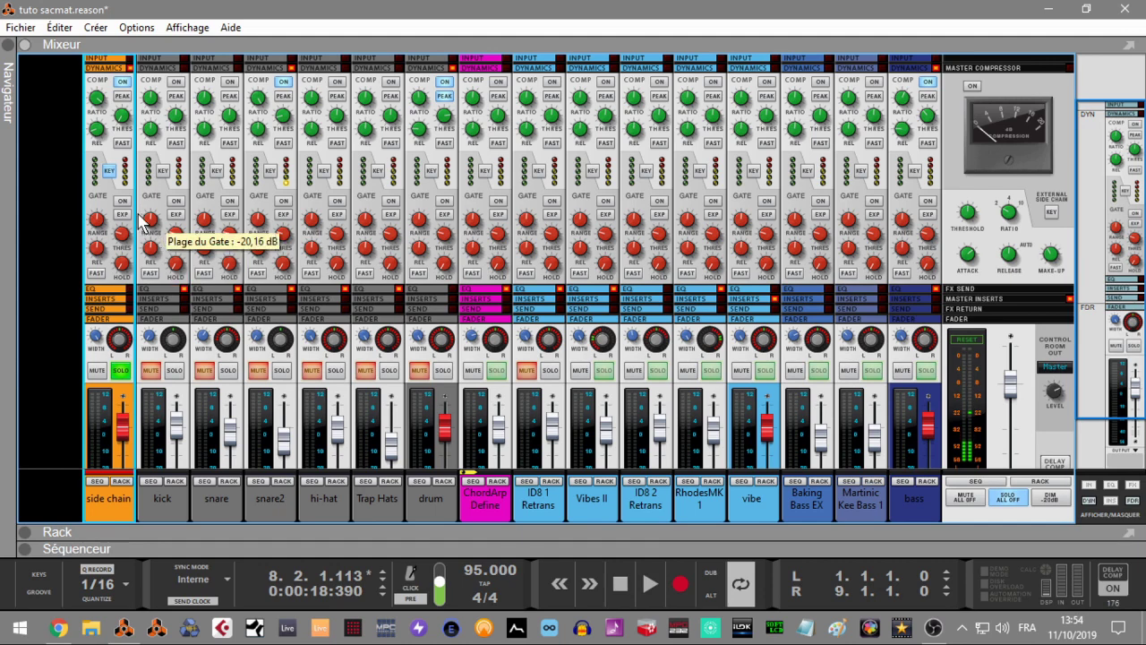
# Replay the soloed side chain bus, add the kick to the solo, and clear all solos with playback stopped.
pyautogui.press('space')
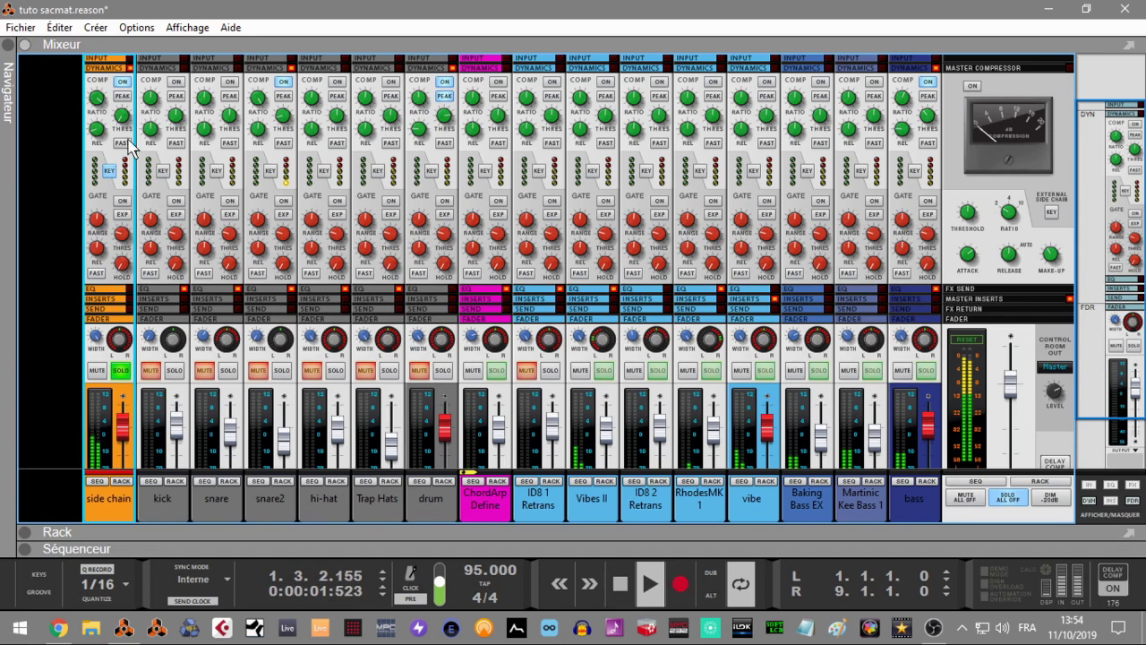
pyautogui.moveTo(126, 114)
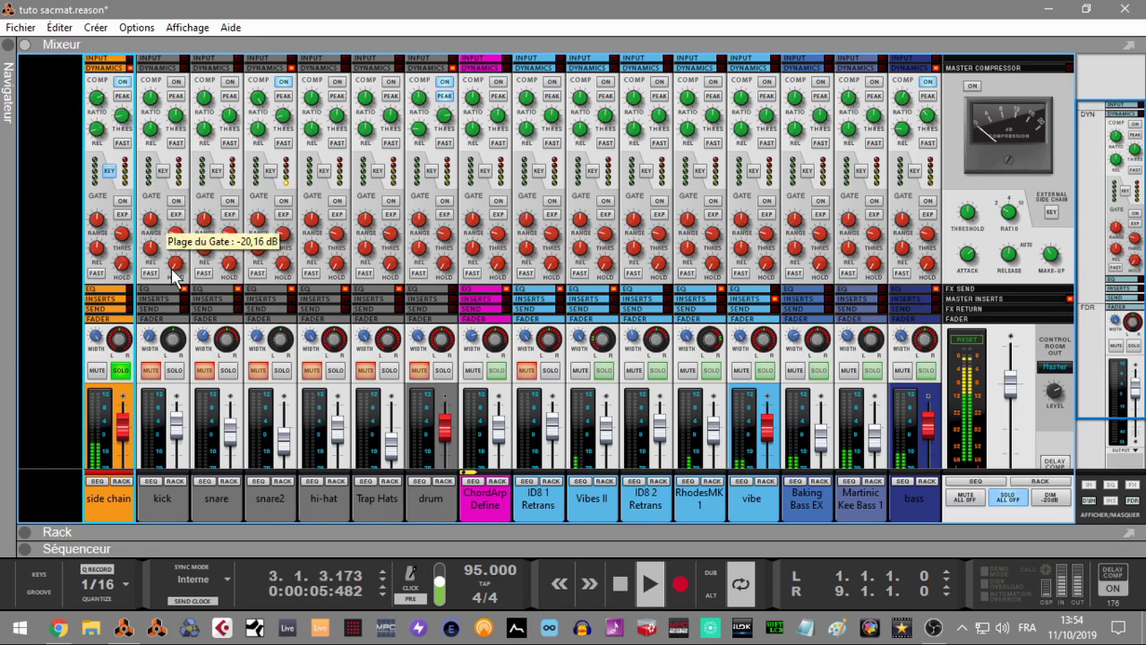
pyautogui.click(176, 371)
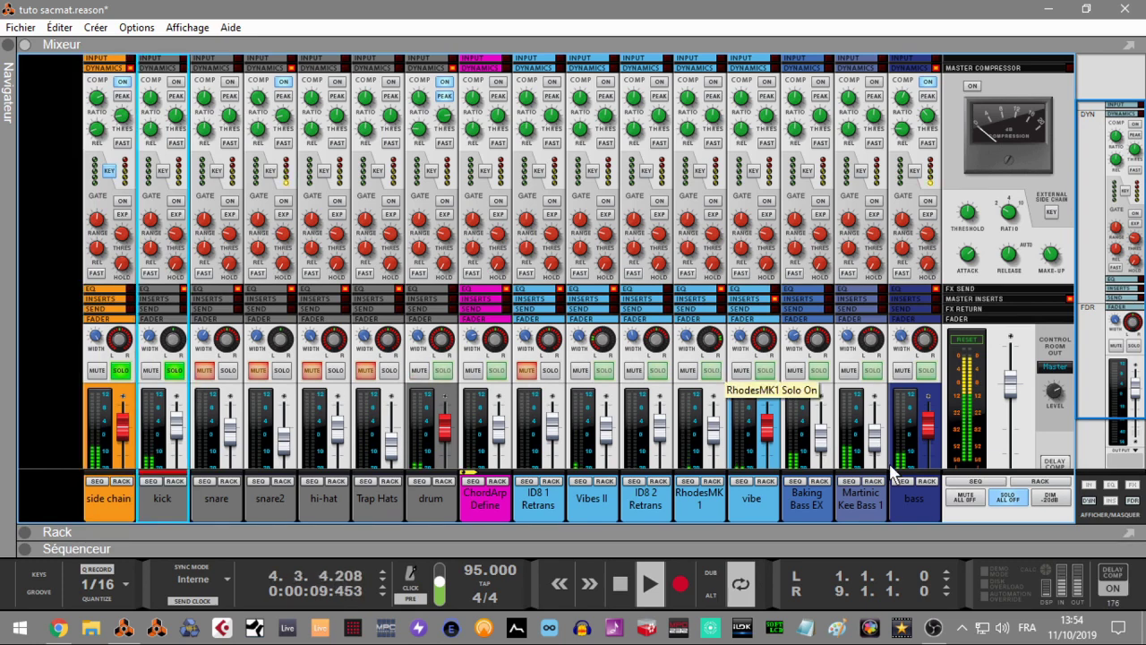
pyautogui.click(1008, 499)
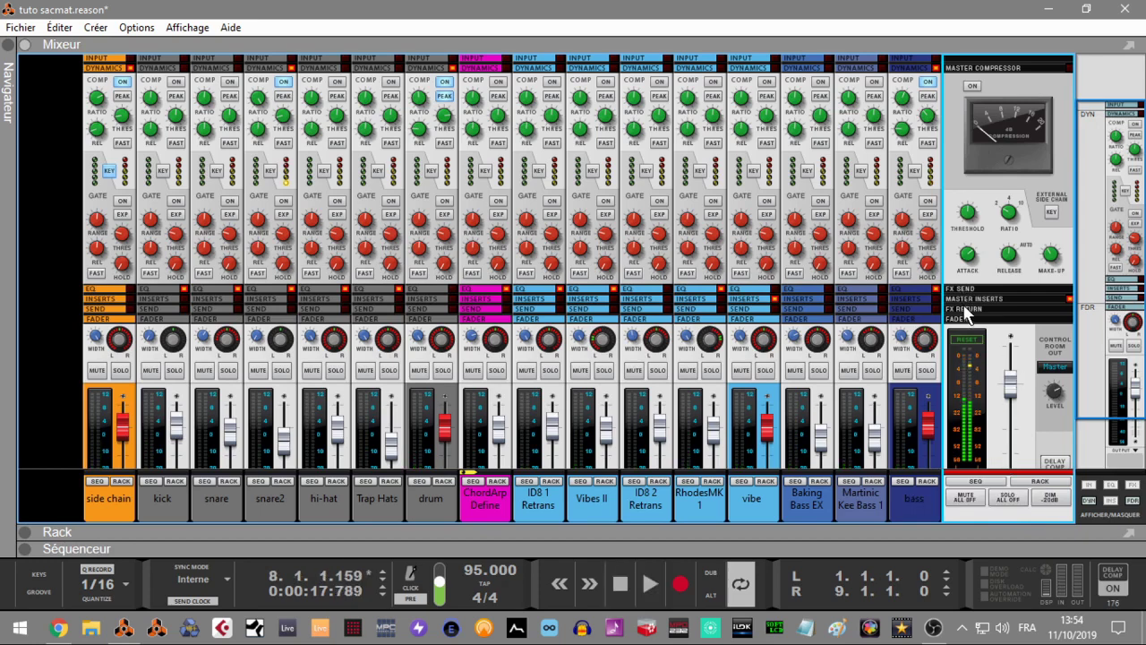
pyautogui.moveTo(1006, 351)
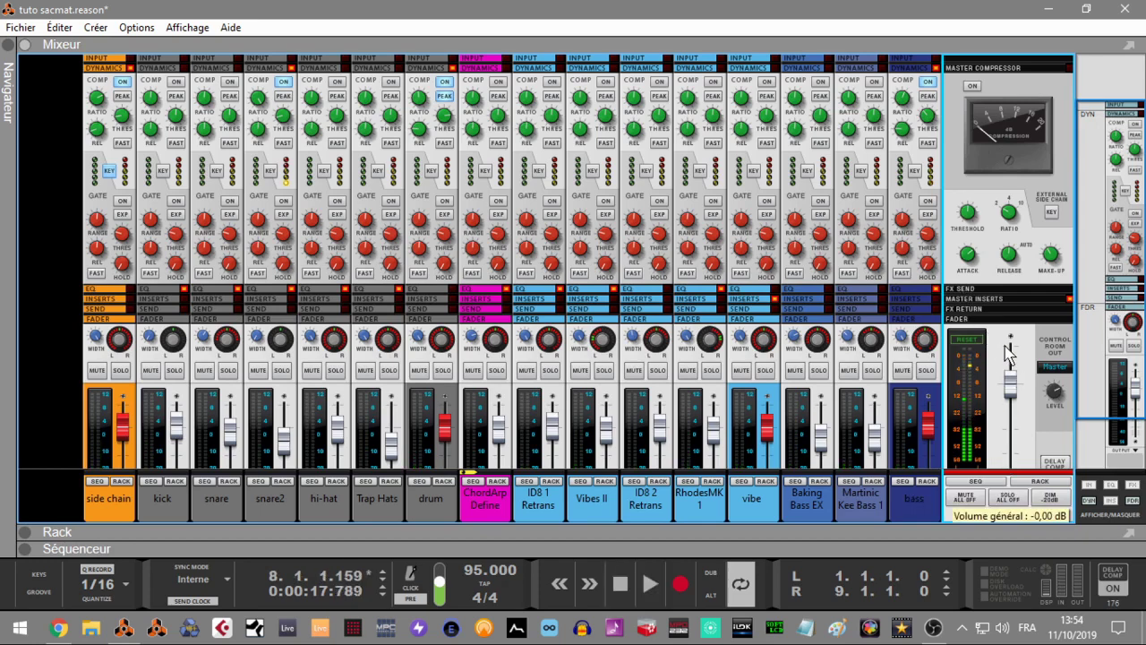